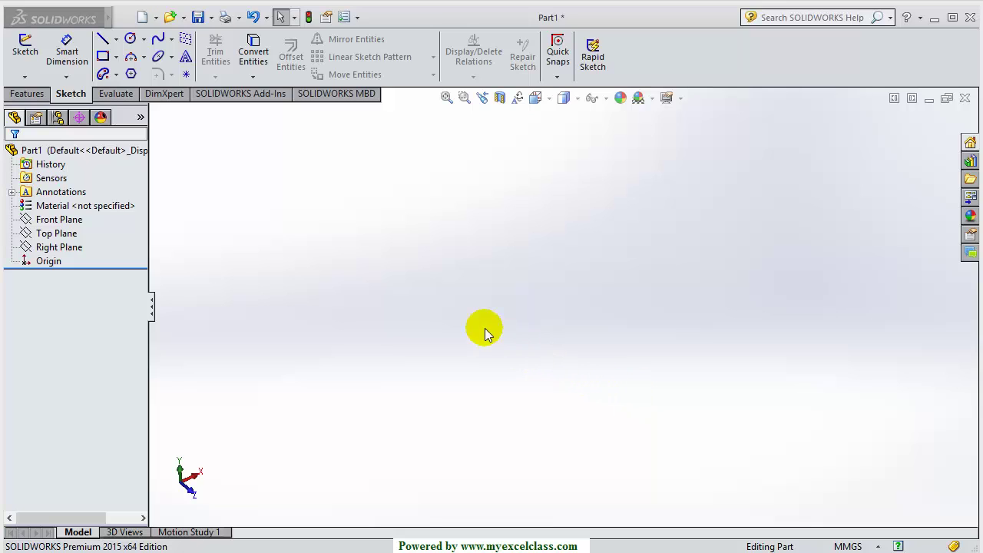
# Start a new 3D sketch and orient the view to Front
pyautogui.click(24, 77)
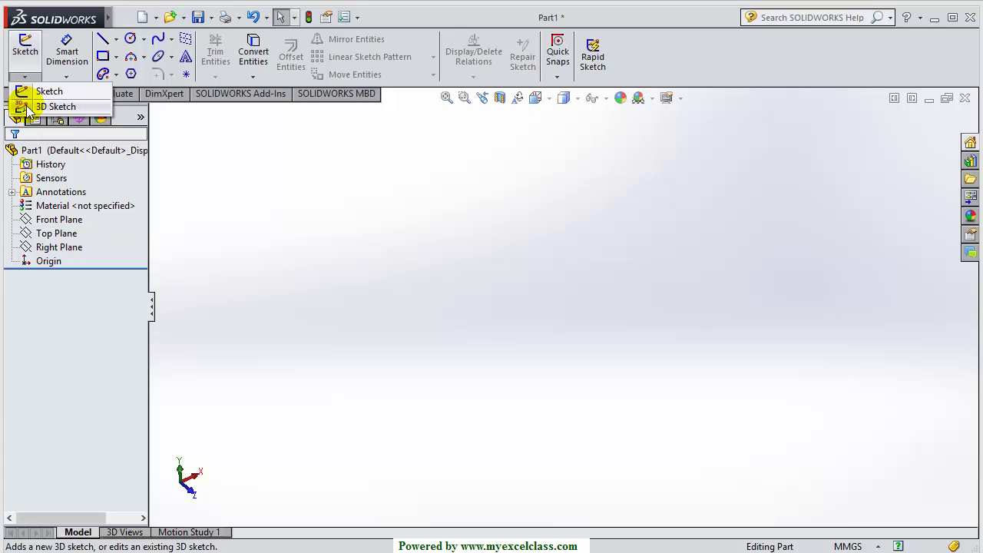
pyautogui.click(30, 107)
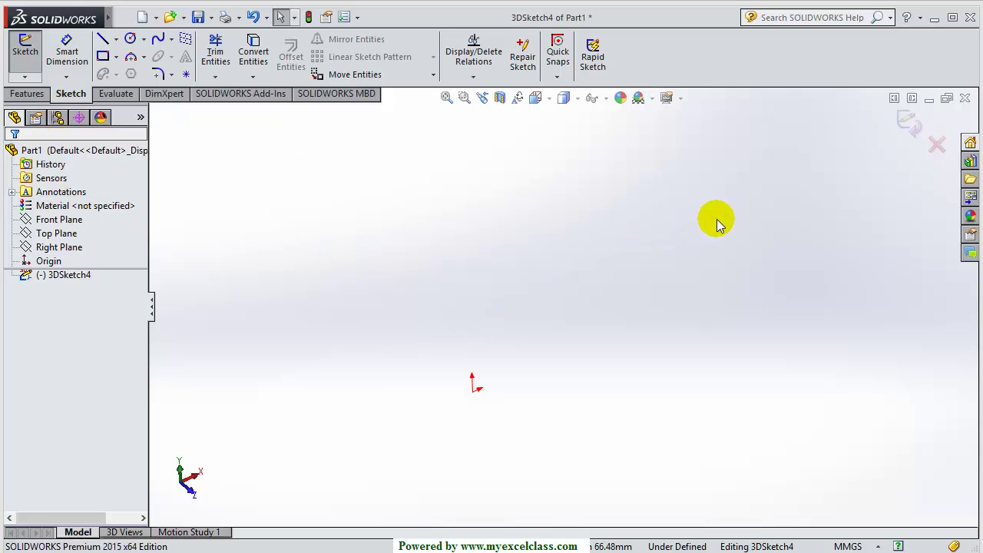
pyautogui.click(158, 42)
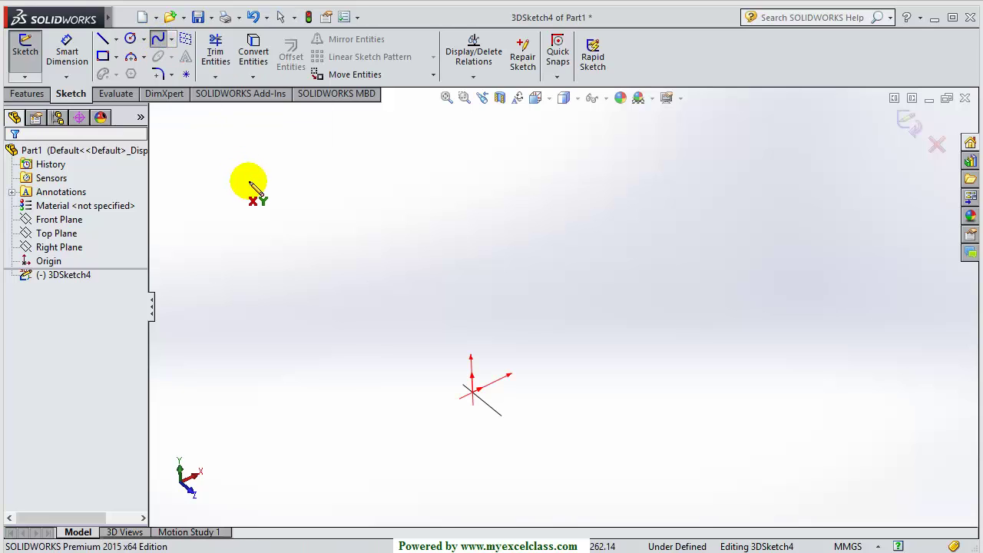
pyautogui.press('Escape')
pyautogui.press('space')
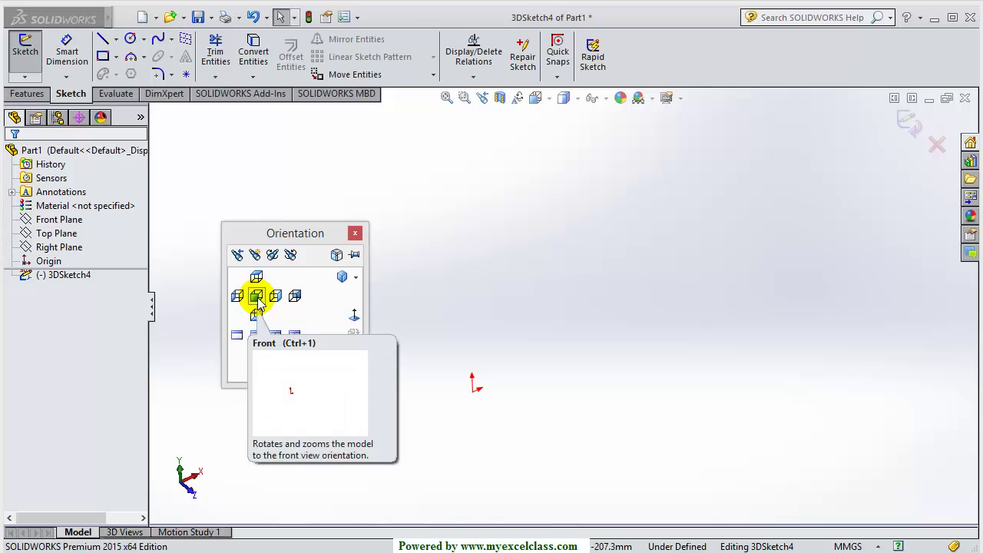
pyautogui.click(258, 301)
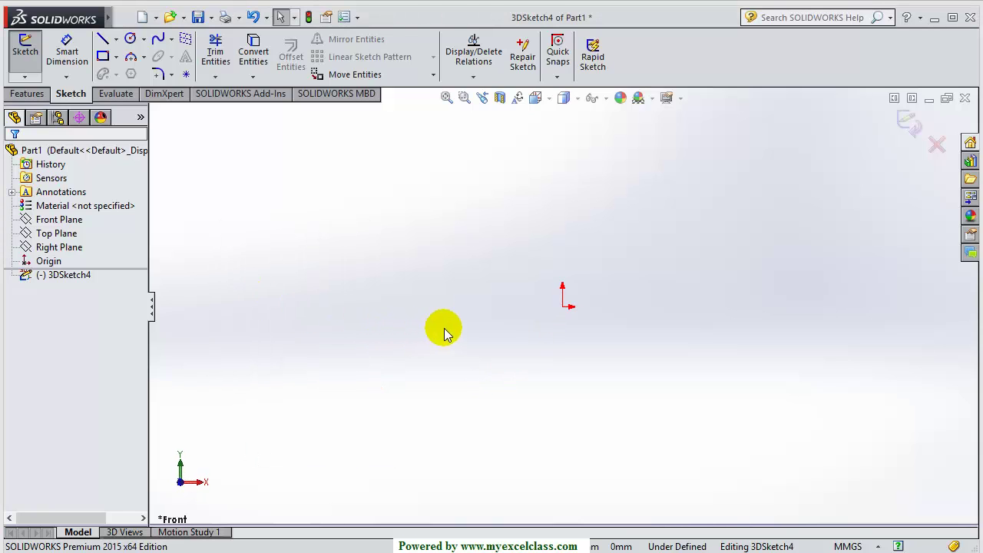
# Draw a closed seven-point spline around the origin, with a concave notch in its lower +X side
pyautogui.click(159, 40)
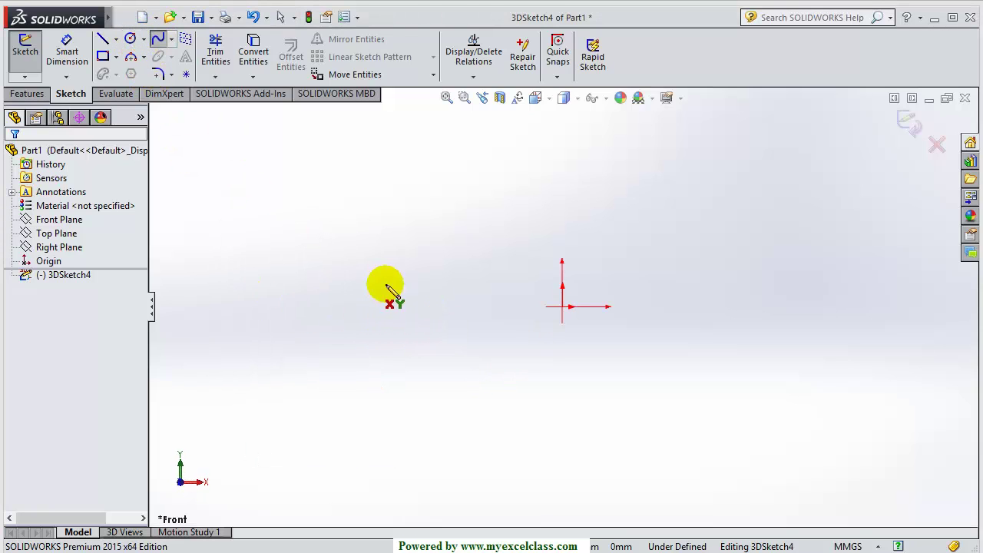
pyautogui.click(458, 246)
pyautogui.click(565, 205)
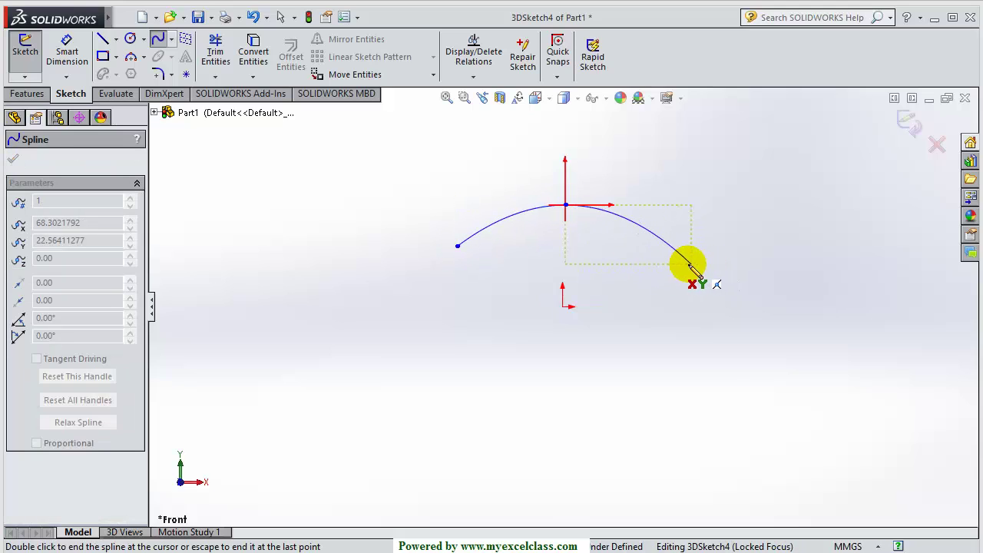
pyautogui.click(686, 263)
pyautogui.click(720, 350)
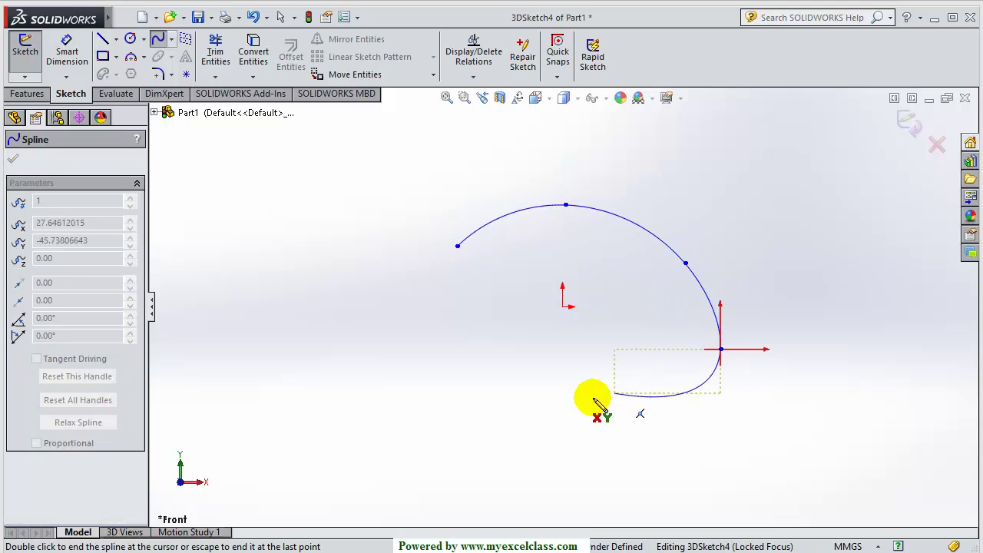
pyautogui.click(671, 353)
pyautogui.click(623, 437)
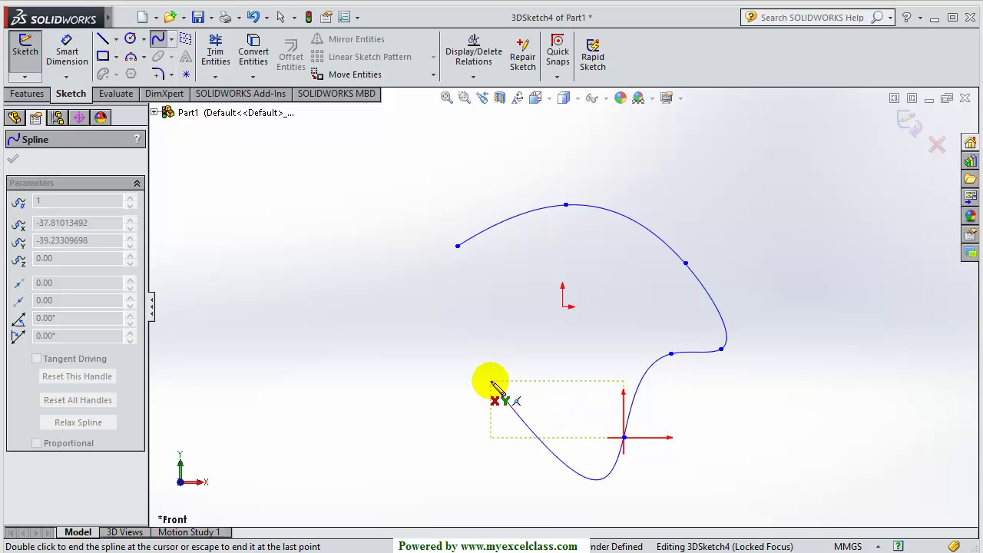
pyautogui.click(458, 247)
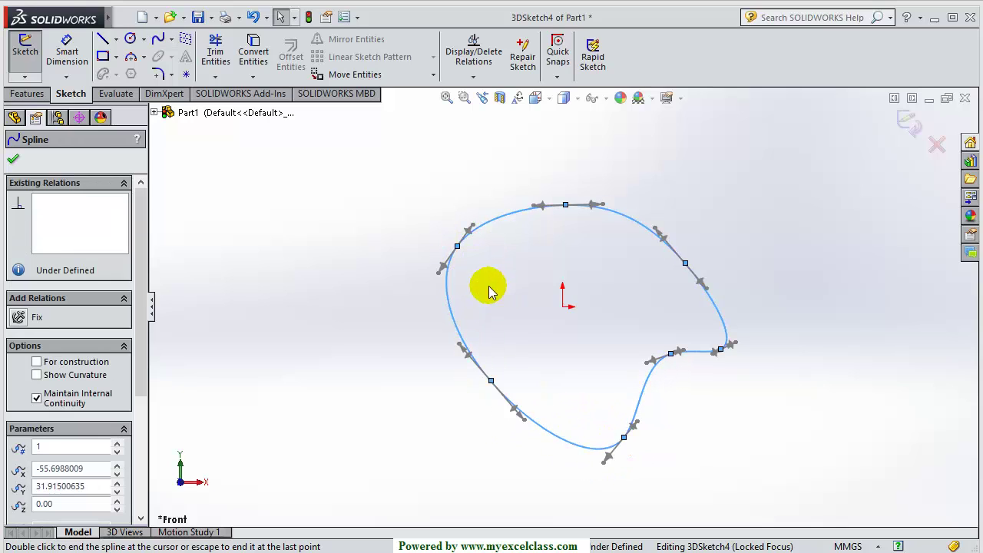
pyautogui.scroll(6, 491, 292)
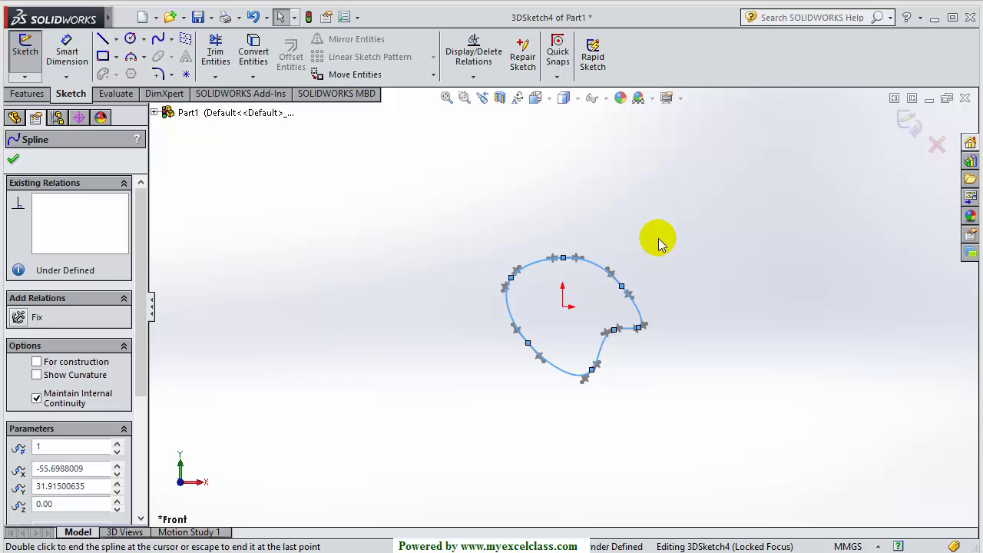
pyautogui.moveTo(641, 218); pyautogui.dragTo(621, 285, button='middle')
pyautogui.click(14, 159)
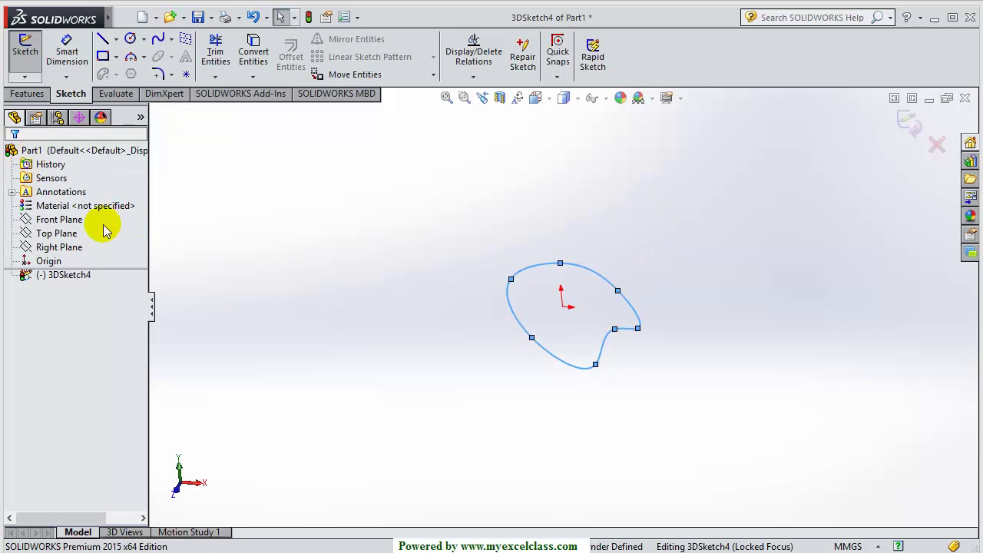
# Compare the closed spline with the Front Plane, finishing in a view normal to that plane
pyautogui.click(55, 221)
pyautogui.click(257, 268)
pyautogui.moveTo(257, 268); pyautogui.dragTo(252, 282, button='middle')
pyautogui.click(58, 220)
pyautogui.moveTo(358, 281); pyautogui.dragTo(420, 272, button='middle')
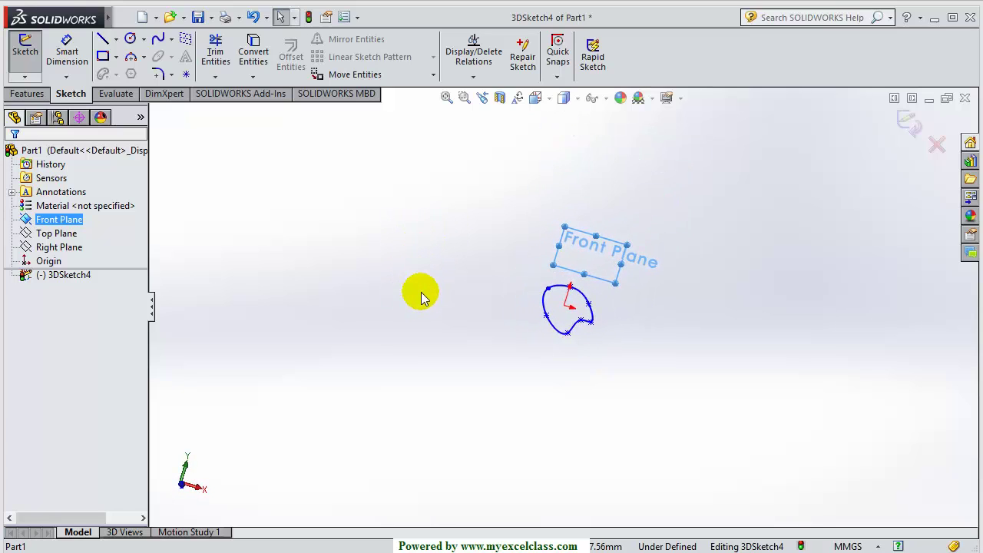
pyautogui.press('space')
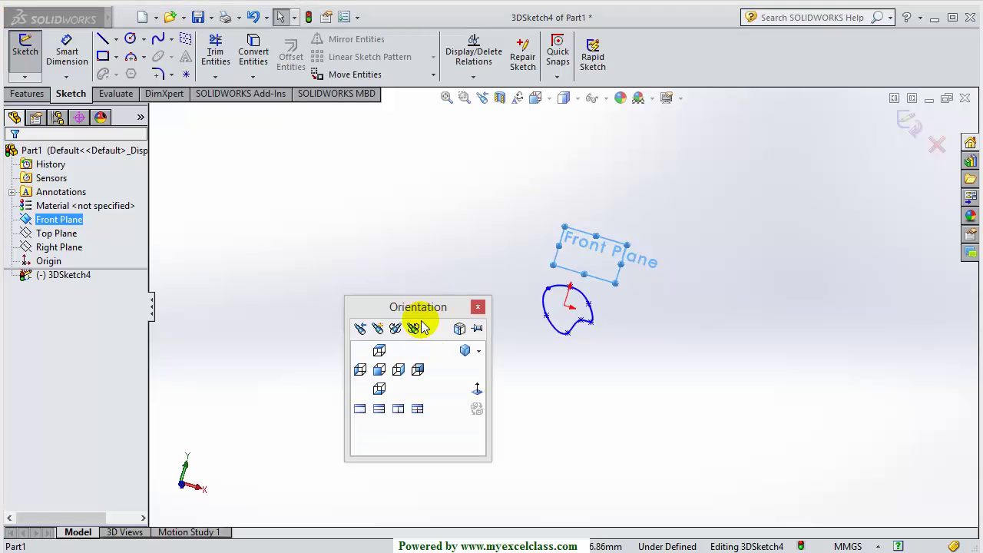
pyautogui.click(470, 388)
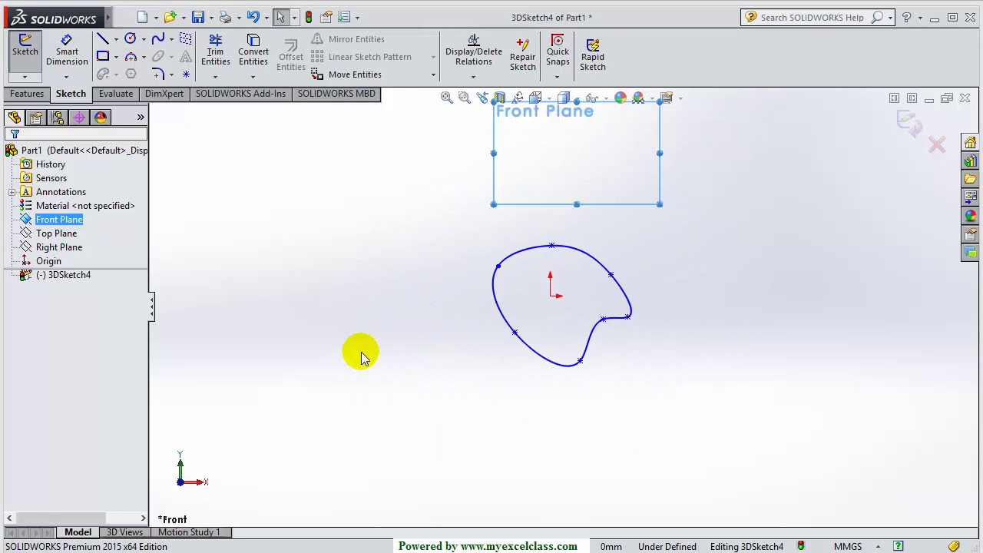
# From a near-Top view, move the spline's uppermost point off the Front Plane to a Z of about -9.4 mm
pyautogui.press('space')
pyautogui.click(256, 331)
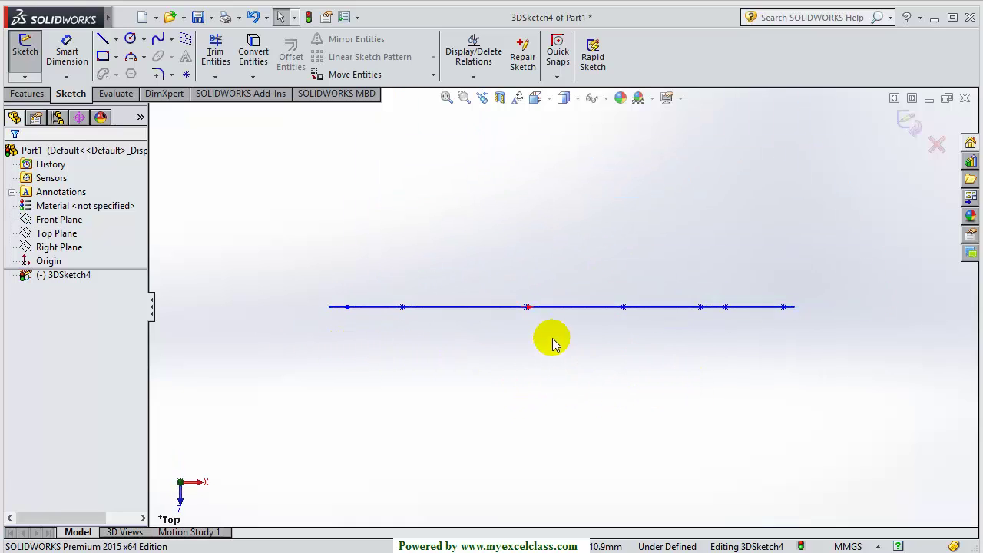
pyautogui.scroll(-3, 502, 323)
pyautogui.scroll(4, 461, 333)
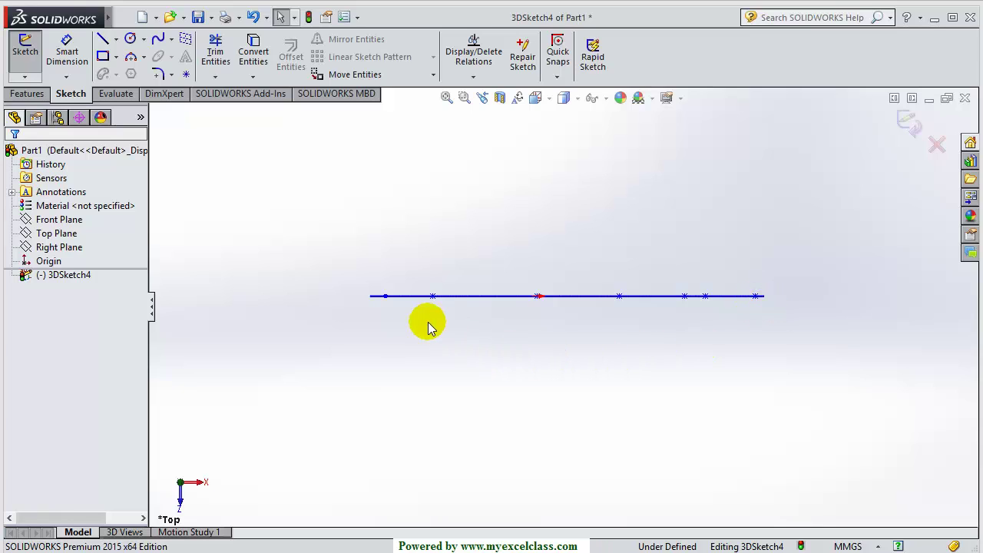
pyautogui.moveTo(527, 376)
pyautogui.mouseDown(button='middle')
pyautogui.moveTo(527, 353)
pyautogui.moveTo(520, 364)
pyautogui.mouseUp(button='middle')
pyautogui.scroll(-3, 540, 273)
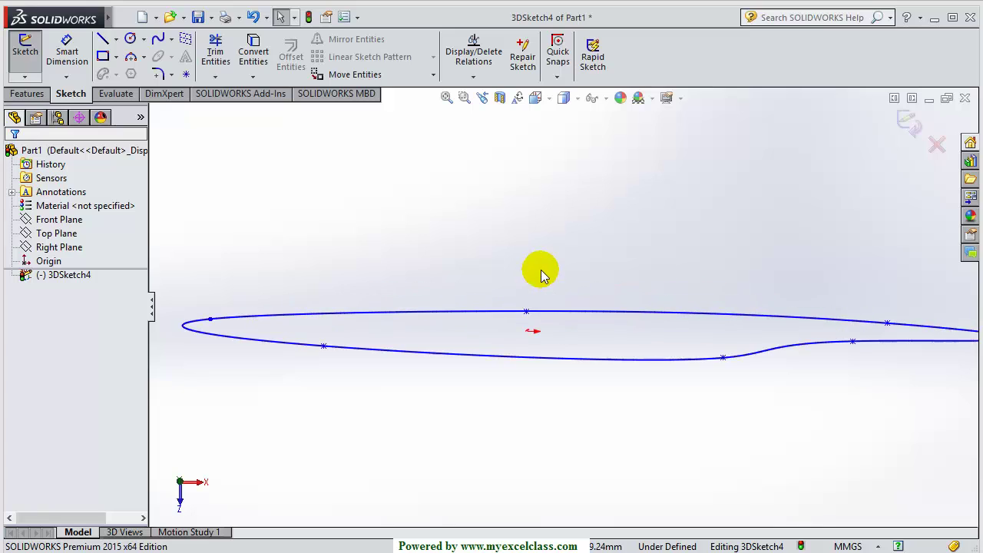
pyautogui.moveTo(540, 294); pyautogui.dragTo(537, 288, button='middle')
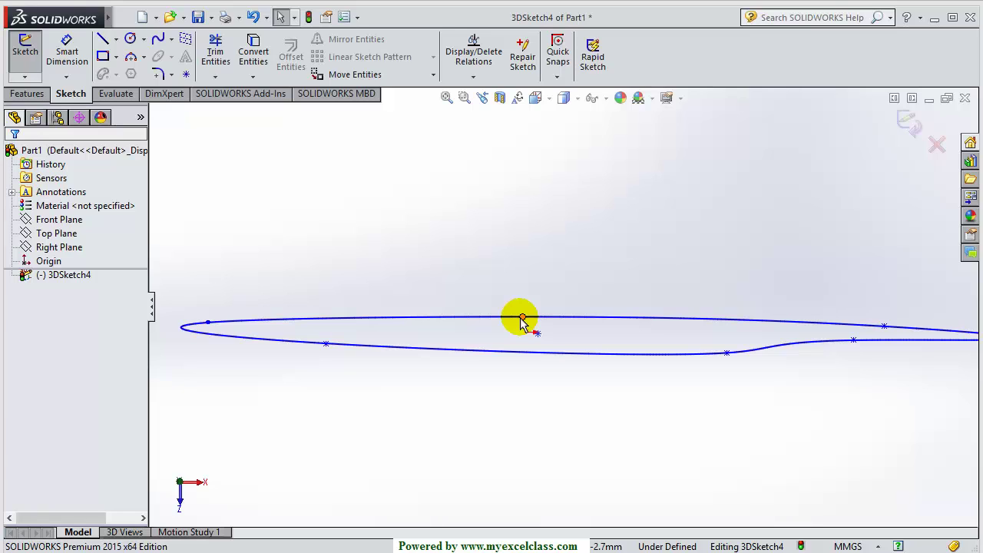
pyautogui.click(525, 317)
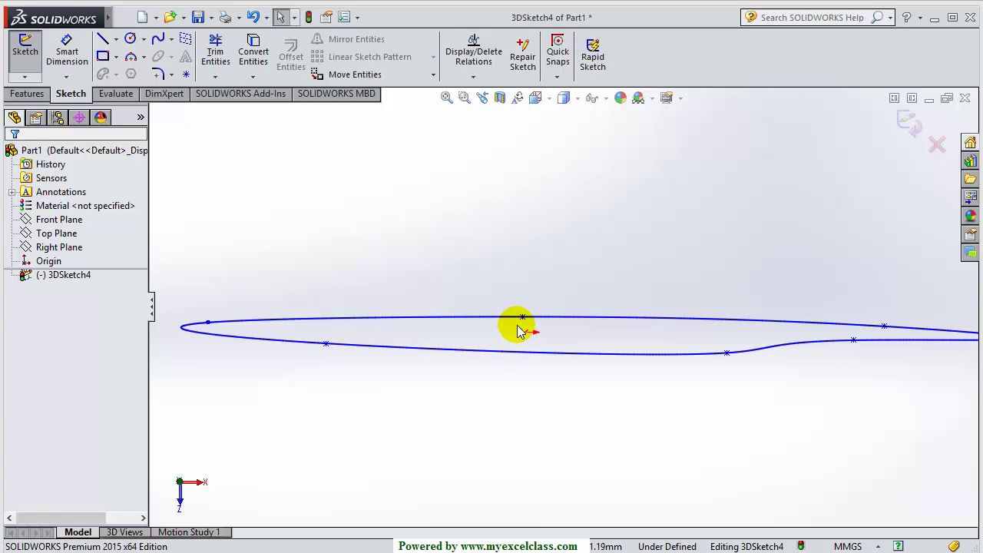
pyautogui.moveTo(522, 318); pyautogui.dragTo(527, 265)
# Move the spline point at the inner notch off the Front Plane to a Z of about 6.8 mm
pyautogui.scroll(3, 687, 325)
pyautogui.scroll(-5, 707, 330)
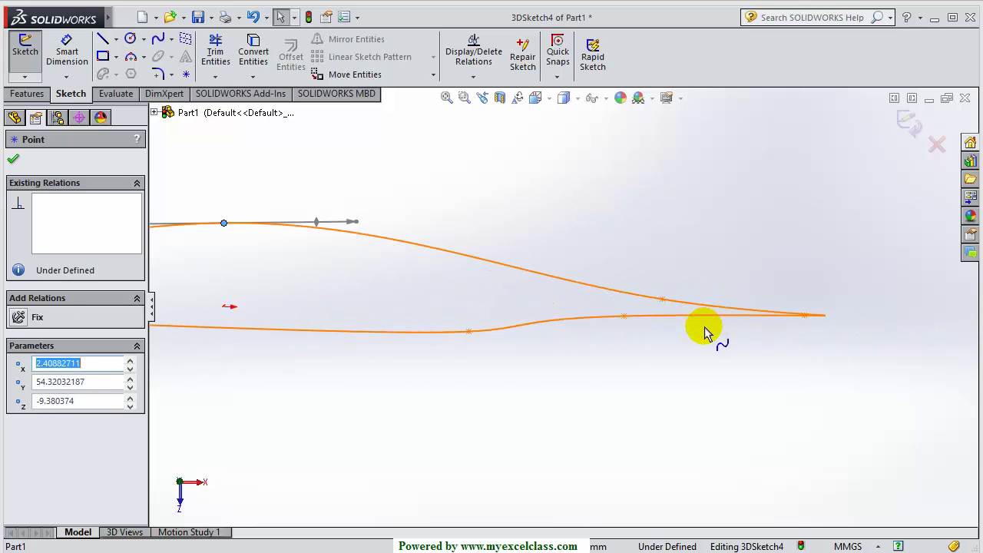
pyautogui.moveTo(594, 314); pyautogui.dragTo(604, 361)
pyautogui.scroll(4, 588, 377)
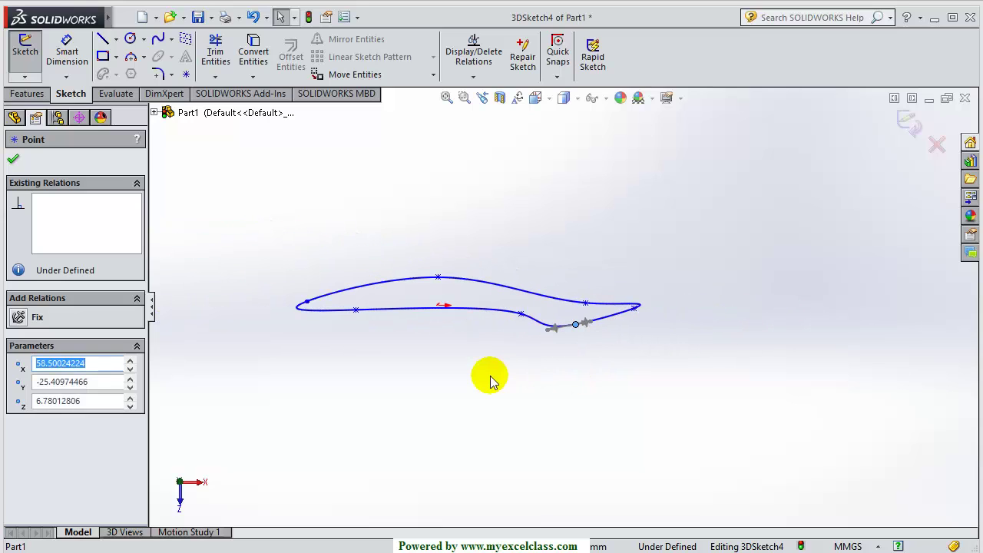
# Examine the reshaped 3D spline from the Top and Right views and at an angle
pyautogui.moveTo(490, 375); pyautogui.dragTo(487, 334, button='middle')
pyautogui.moveTo(461, 396); pyautogui.dragTo(450, 326, button='middle')
pyautogui.press('space')
pyautogui.click(409, 377)
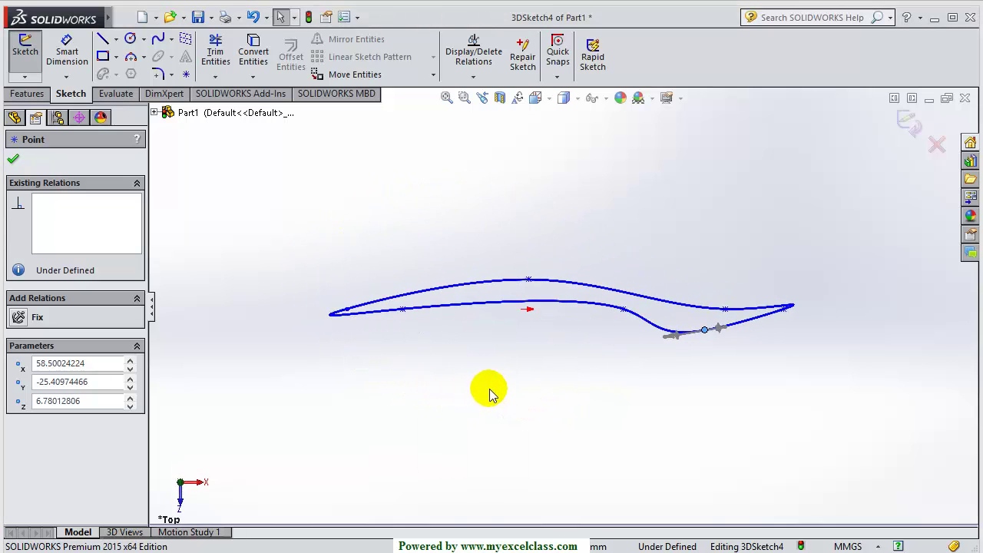
pyautogui.press('space')
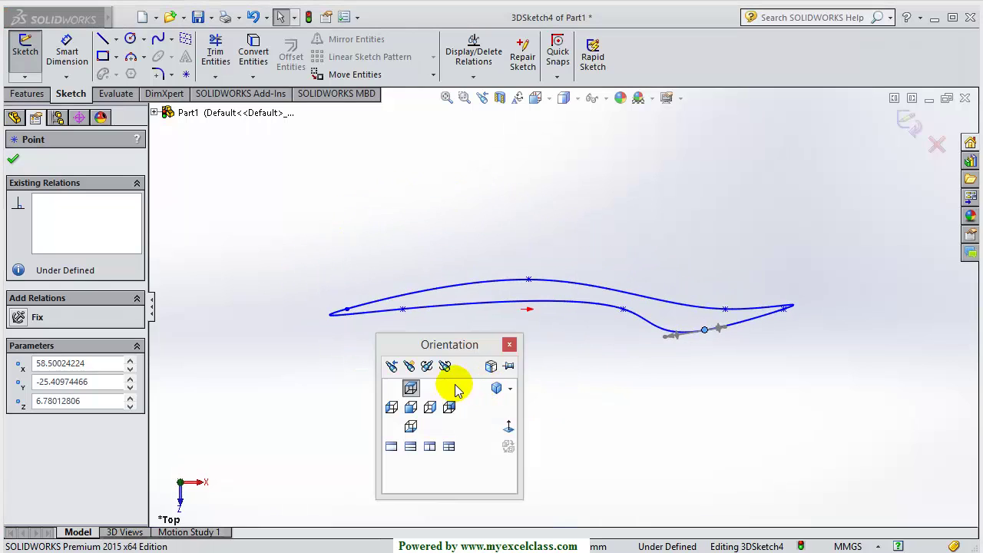
pyautogui.click(555, 359)
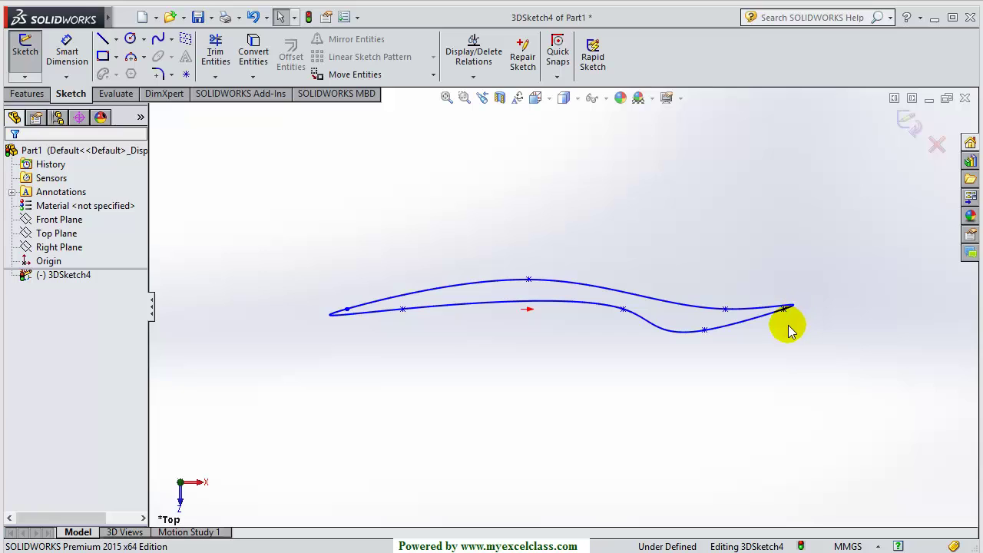
pyautogui.moveTo(565, 393); pyautogui.dragTo(561, 398, button='middle')
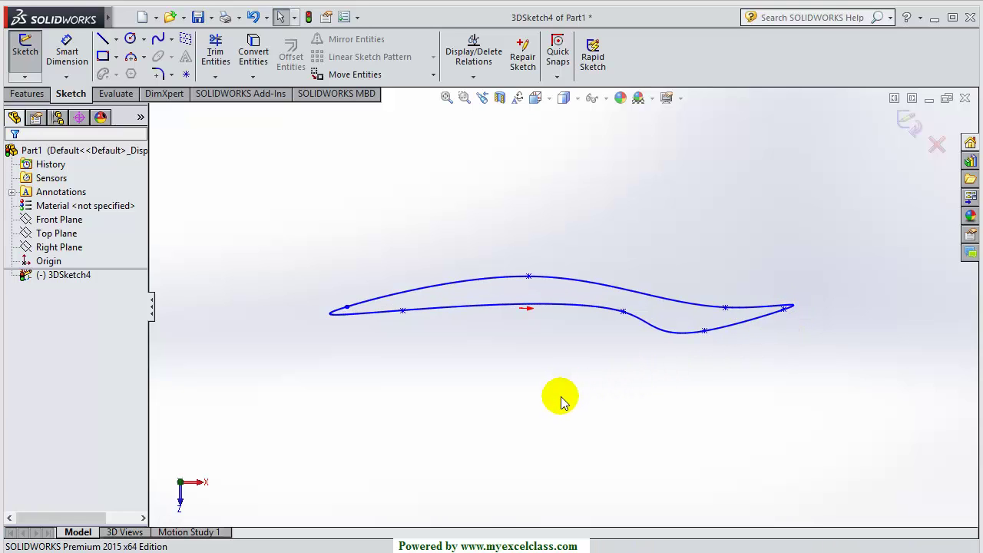
pyautogui.press('space')
pyautogui.click(540, 446)
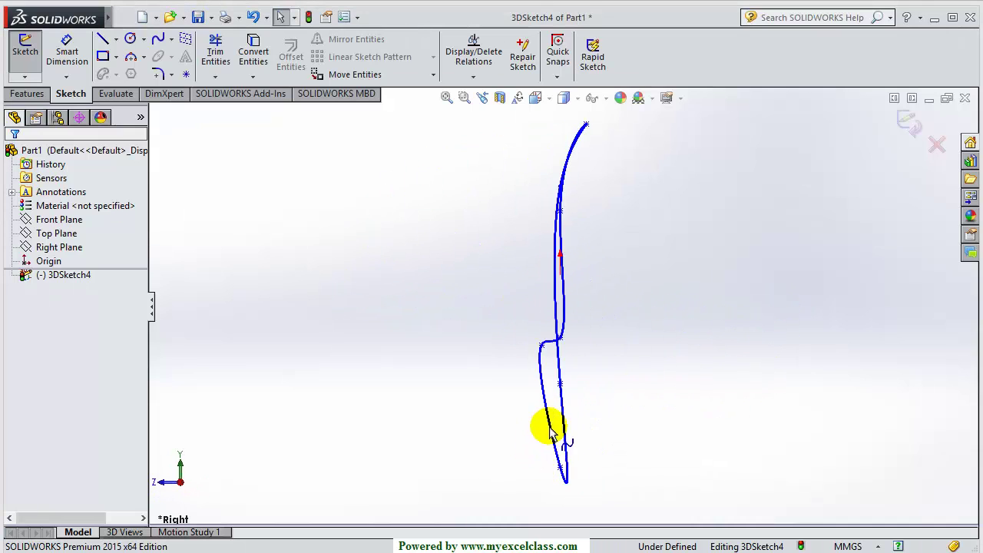
pyautogui.scroll(-2, 586, 278)
pyautogui.scroll(2, 586, 288)
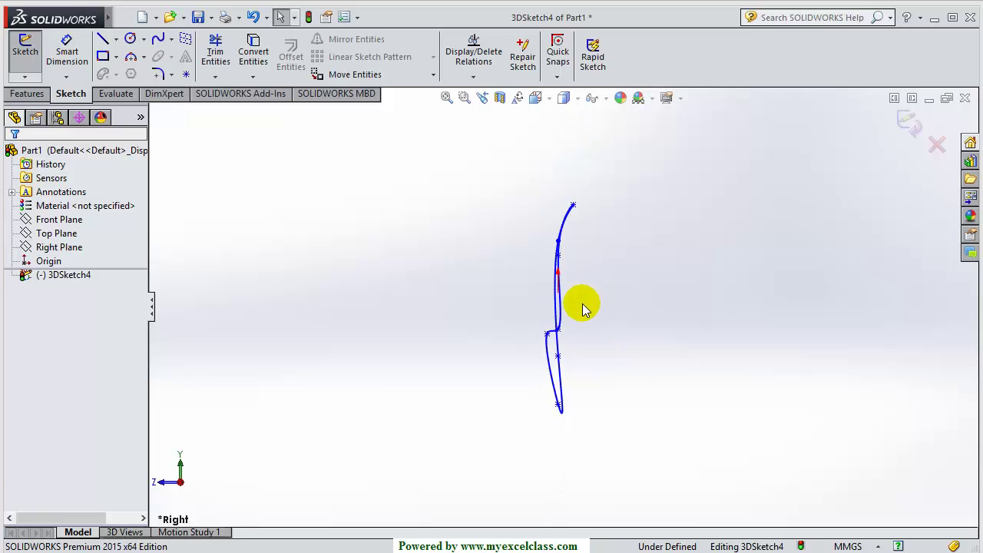
pyautogui.moveTo(583, 307); pyautogui.dragTo(683, 391, button='middle')
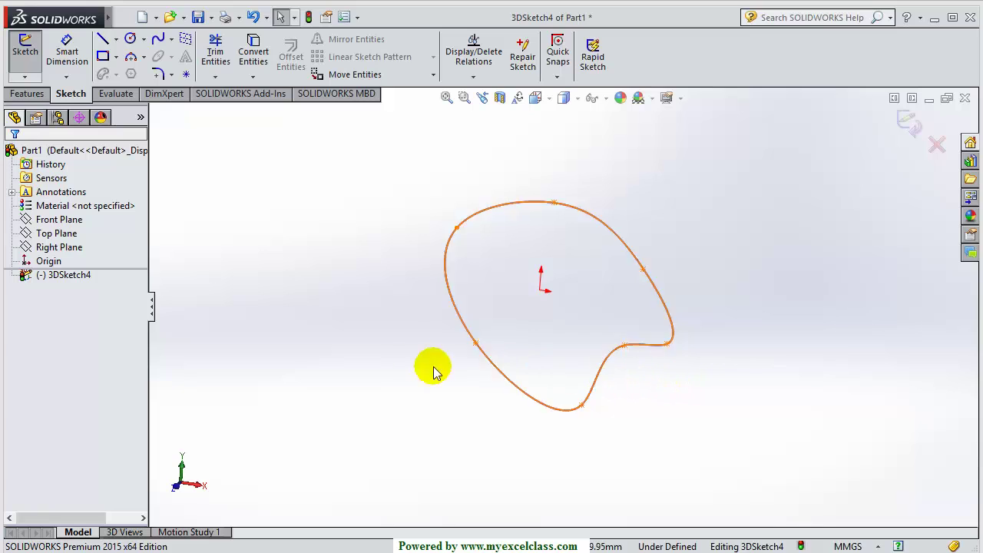
# Exit the 3D sketch, keeping the reshaped closed spline
pyautogui.click(26, 93)
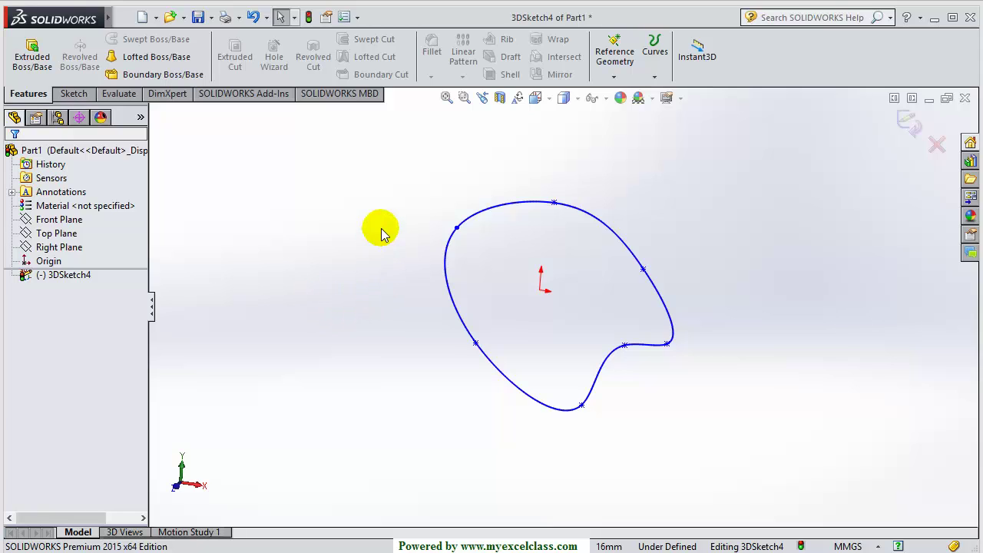
pyautogui.moveTo(384, 233); pyautogui.dragTo(352, 282, button='middle')
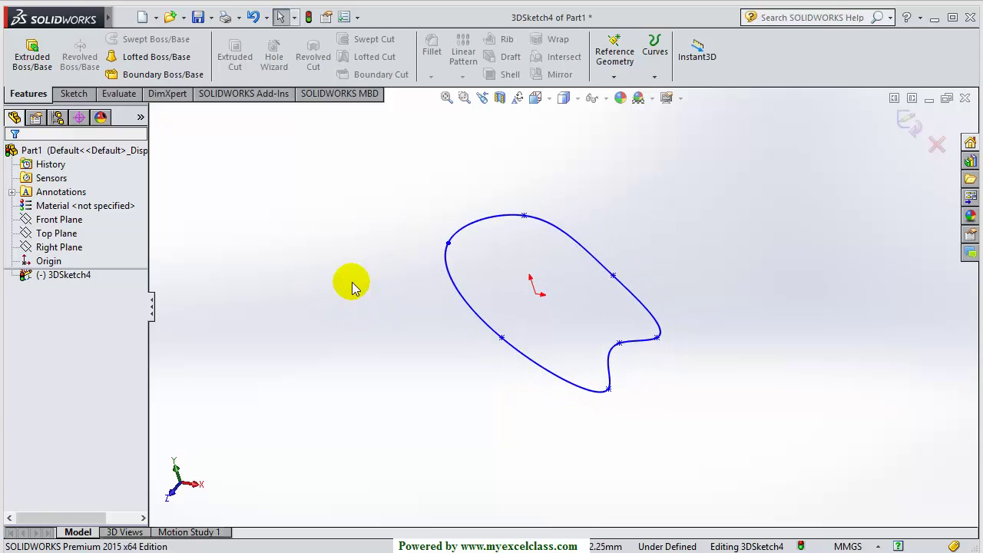
pyautogui.click(909, 123)
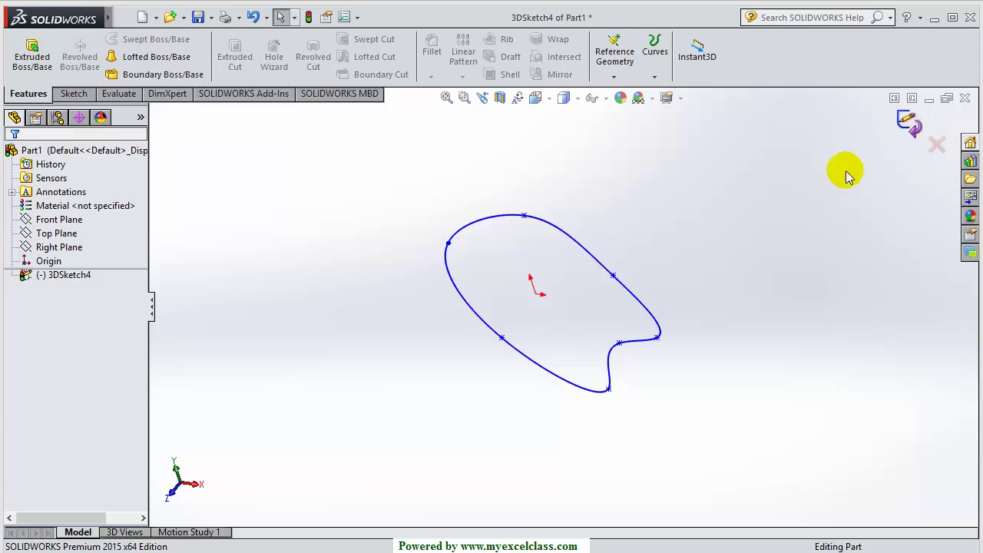
pyautogui.moveTo(430, 294); pyautogui.dragTo(445, 302, button='middle')
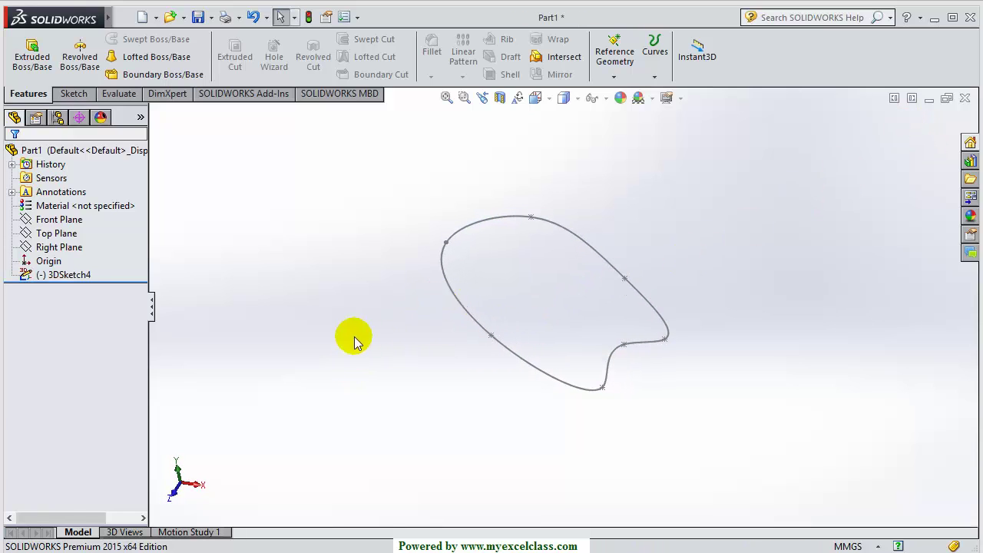
# Start a new 2D sketch on the Top Plane and view it normal to that plane
pyautogui.keyDown('ctrl'); pyautogui.click(59, 220); pyautogui.keyUp('ctrl')
pyautogui.click(64, 205)
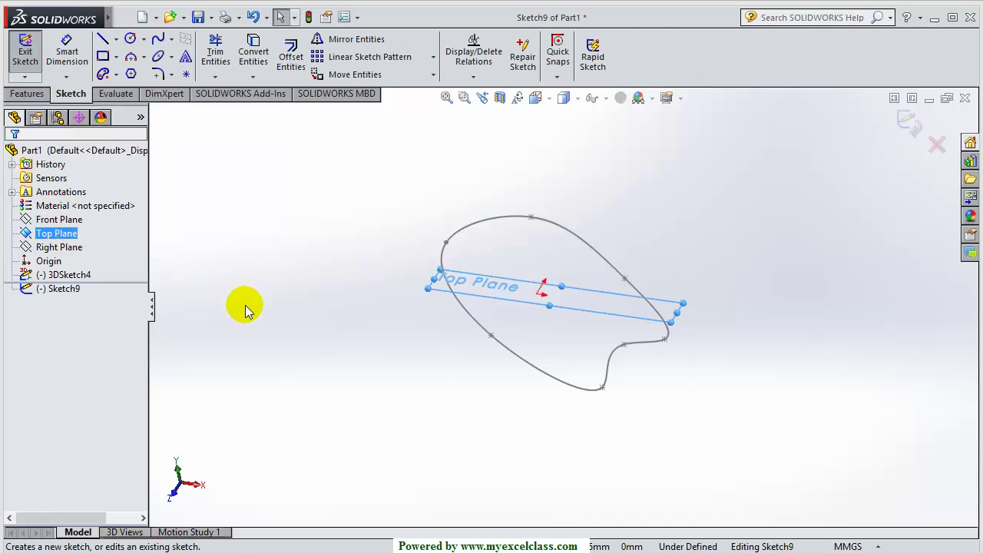
pyautogui.press('space')
pyautogui.click(338, 428)
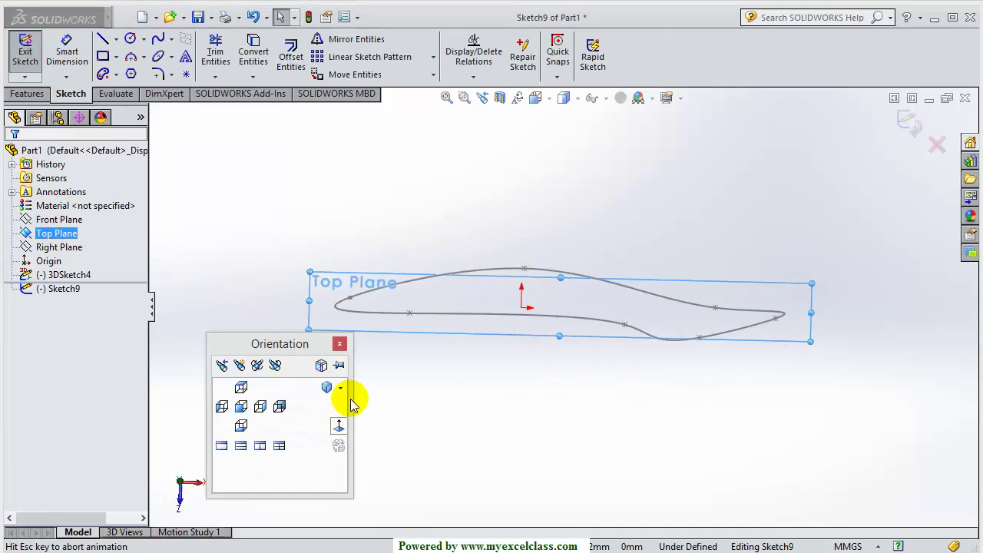
# Sketch a vertical line from the origin downward, toward positive Z, on the Top Plane and exit the sketch
pyautogui.click(103, 39)
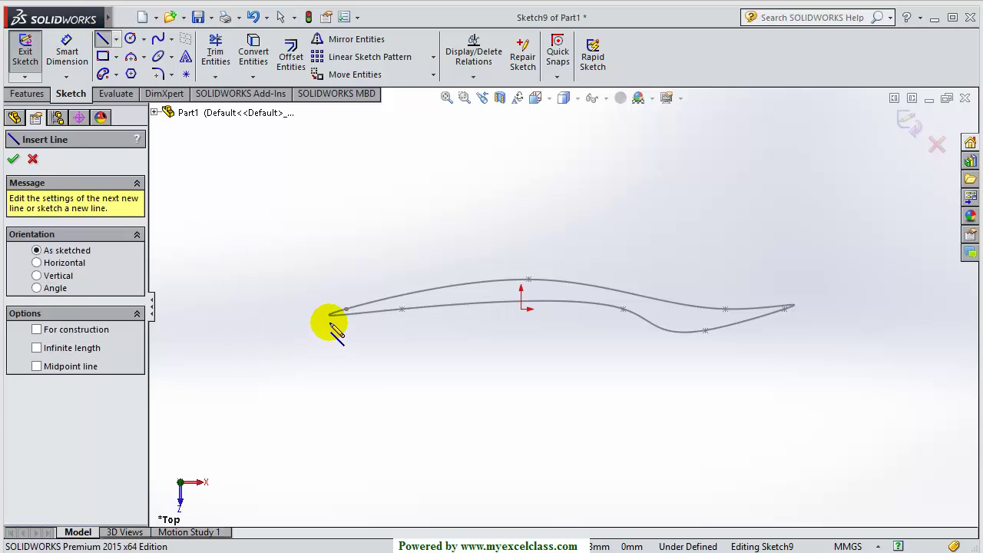
pyautogui.click(521, 309)
pyautogui.click(521, 448)
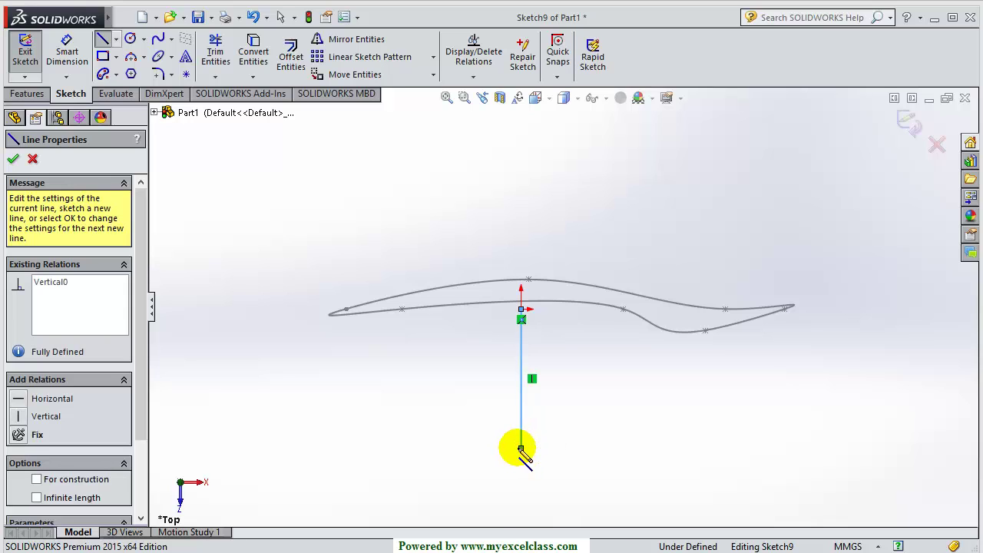
pyautogui.press('Escape')
pyautogui.click(904, 127)
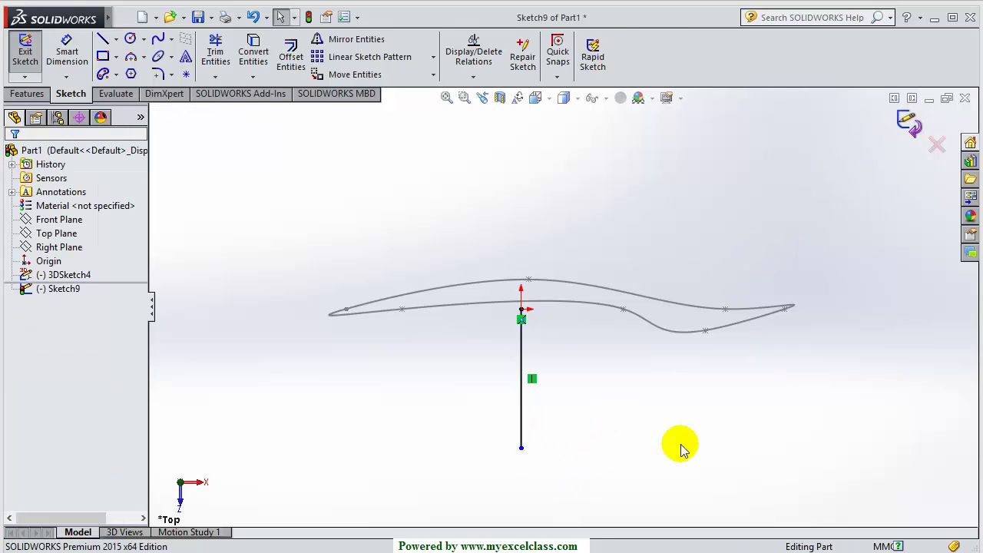
# Extrude the closed 3D spline as a Blind 25 mm boss, using the Top Plane sketch line as the extrusion direction
pyautogui.moveTo(643, 467); pyautogui.dragTo(638, 375, button='middle')
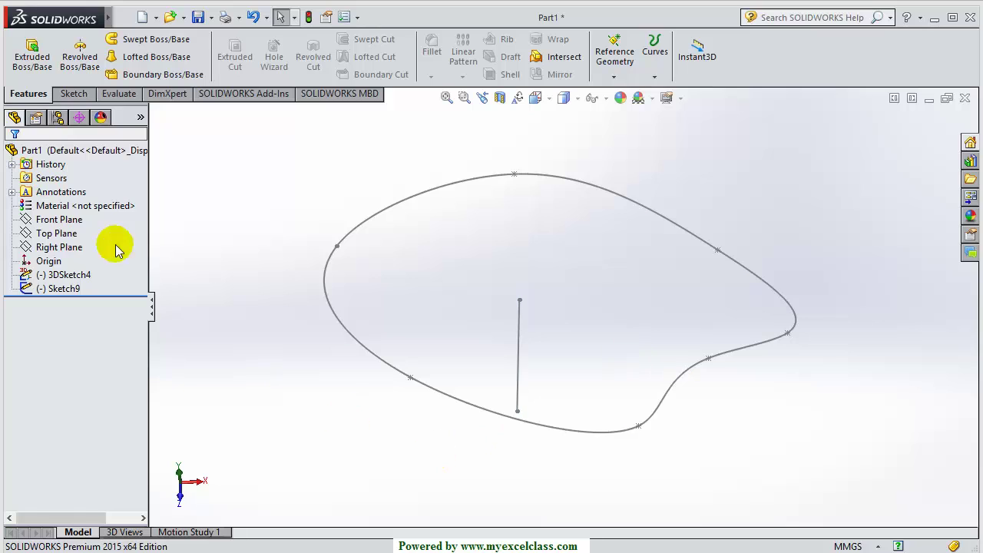
pyautogui.click(32, 60)
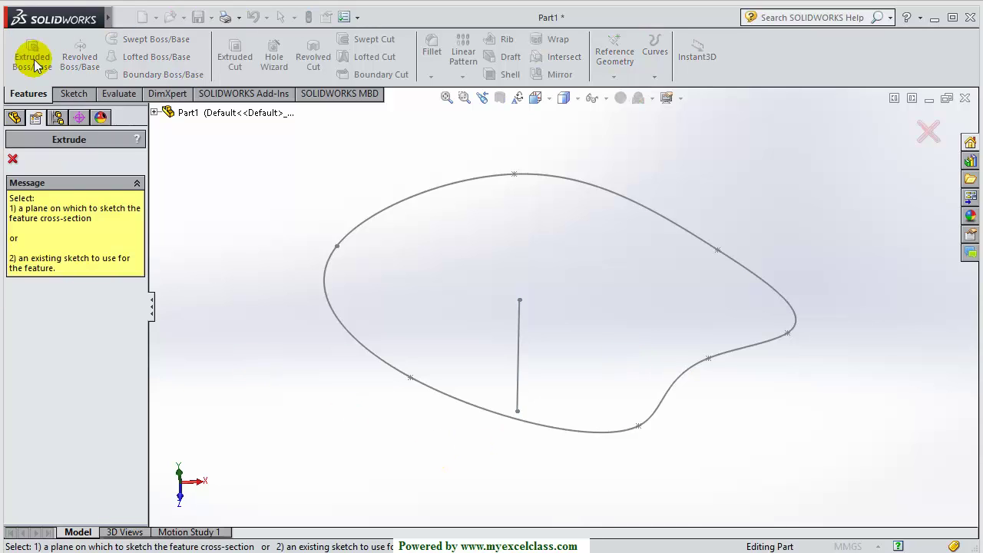
pyautogui.click(12, 159)
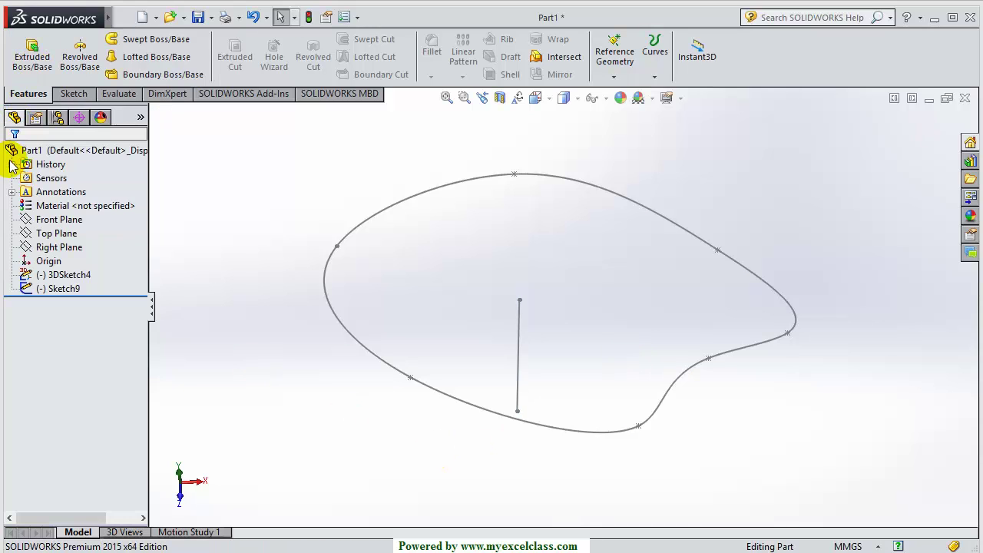
pyautogui.click(385, 216)
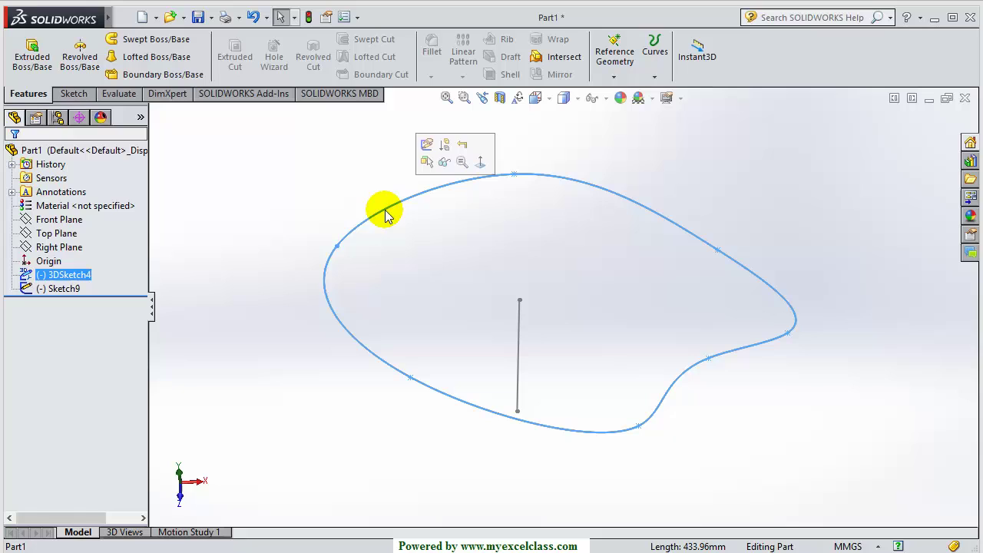
pyautogui.click(36, 59)
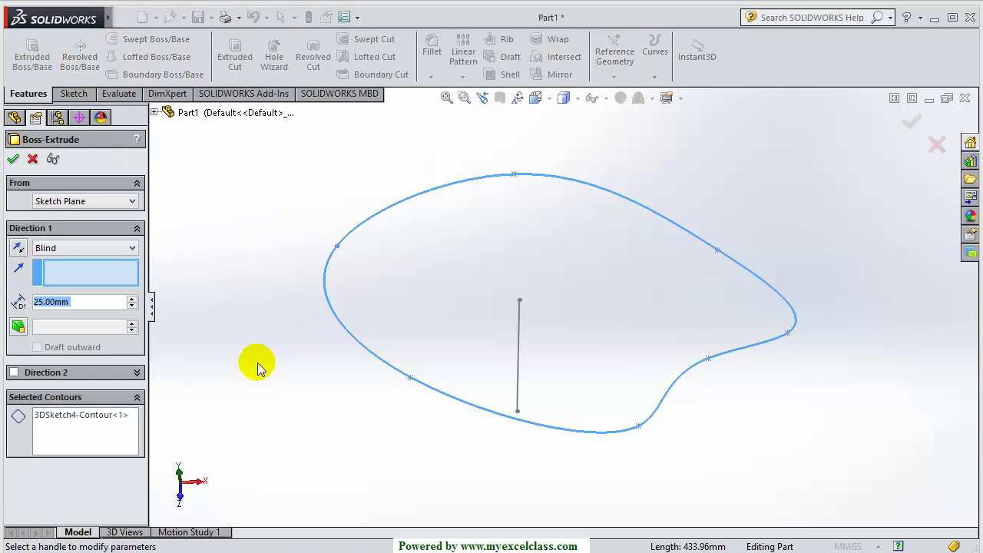
pyautogui.moveTo(420, 280); pyautogui.dragTo(430, 318, button='middle')
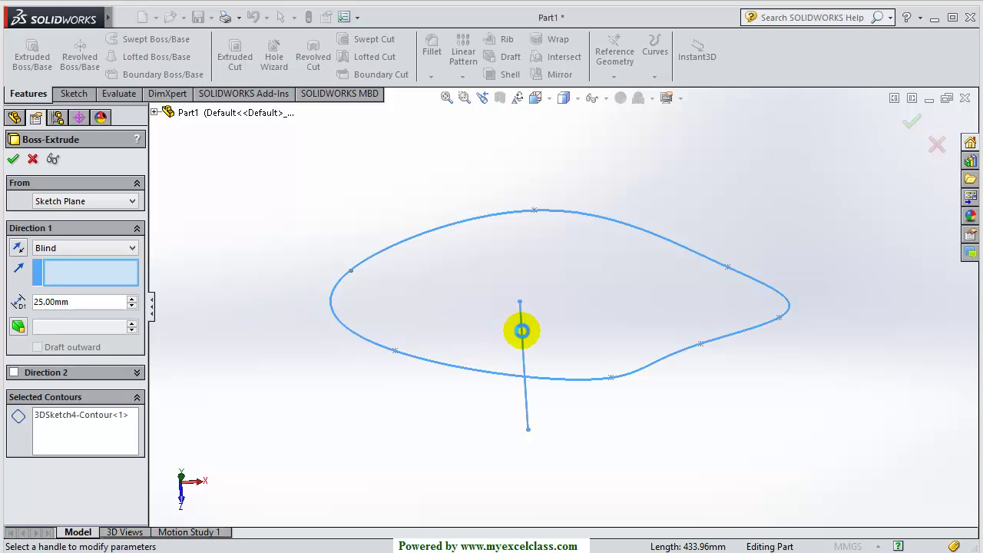
pyautogui.click(521, 330)
pyautogui.moveTo(460, 386); pyautogui.dragTo(346, 437, button='middle')
pyautogui.scroll(3, 384, 435)
pyautogui.moveTo(445, 432)
pyautogui.mouseDown(button='middle')
pyautogui.moveTo(477, 405)
pyautogui.moveTo(533, 413)
pyautogui.moveTo(481, 420)
pyautogui.moveTo(461, 365)
pyautogui.mouseUp(button='middle')
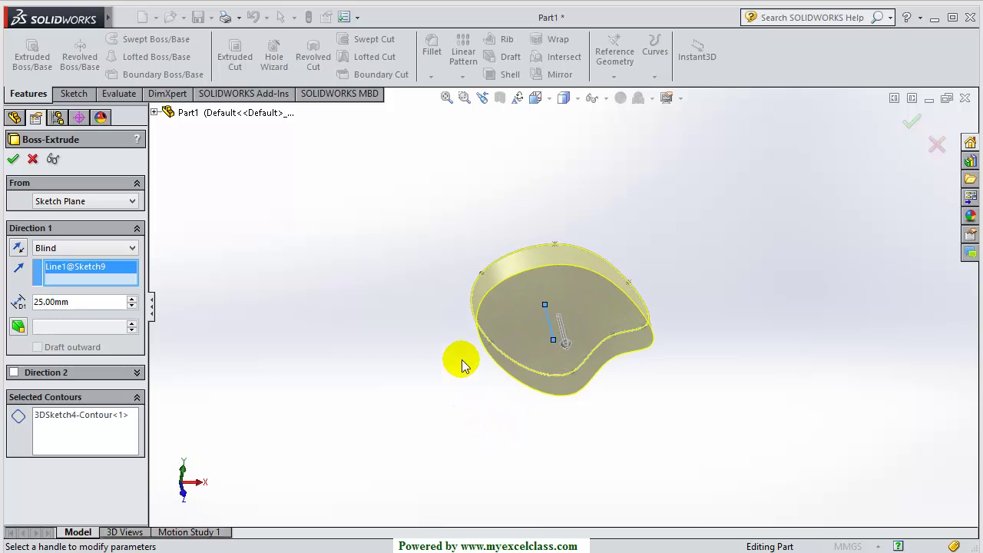
pyautogui.click(10, 158)
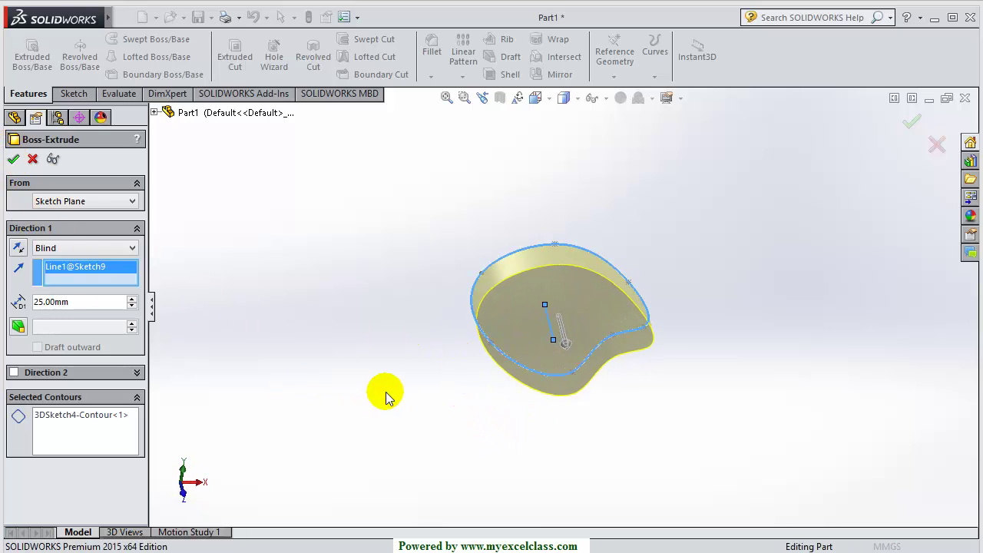
# Examine the extruded solid's curved faces and profile from several angles
pyautogui.moveTo(404, 369); pyautogui.dragTo(478, 465, button='middle')
pyautogui.scroll(-3, 400, 278)
pyautogui.scroll(2, 513, 323)
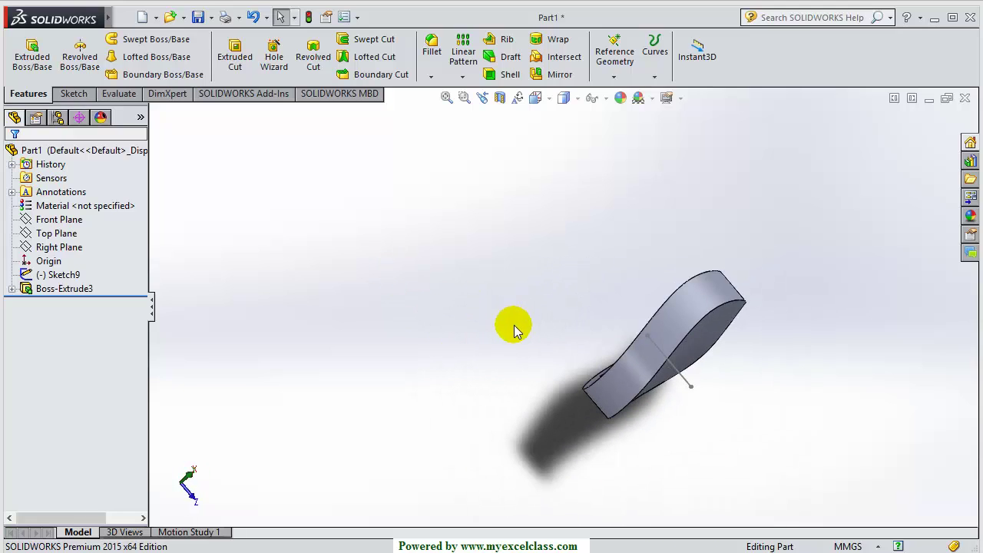
pyautogui.scroll(2, 661, 450)
pyautogui.scroll(1, 660, 392)
pyautogui.moveTo(679, 381); pyautogui.dragTo(650, 311, button='middle')
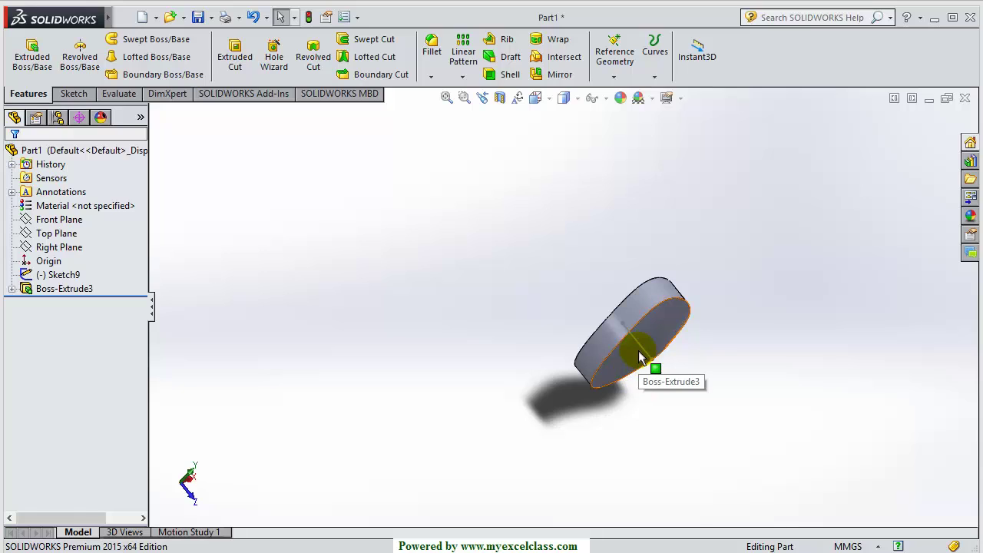
pyautogui.moveTo(639, 355); pyautogui.dragTo(588, 349, button='middle')
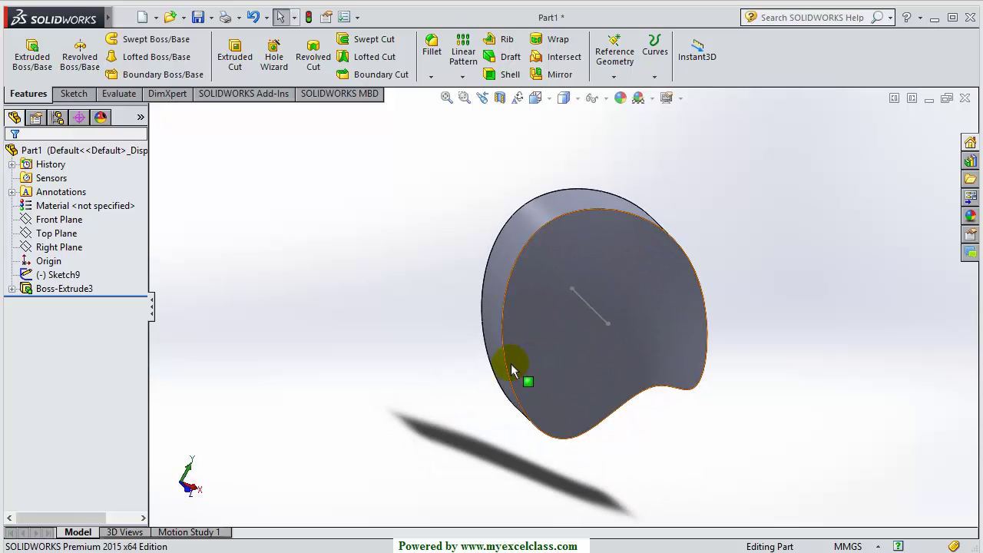
pyautogui.click(67, 289)
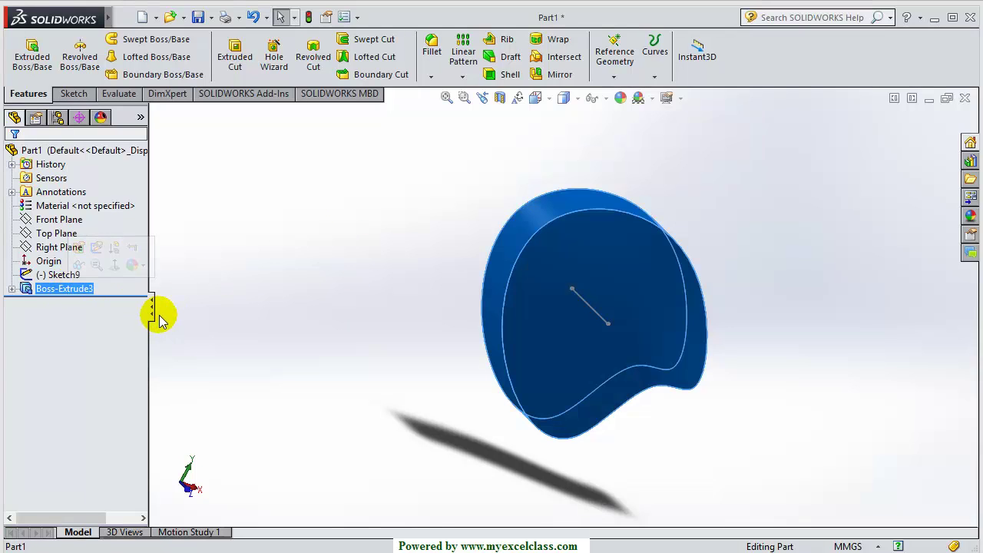
pyautogui.click(346, 342)
pyautogui.scroll(4, 387, 358)
pyautogui.moveTo(557, 361); pyautogui.dragTo(584, 415, button='middle')
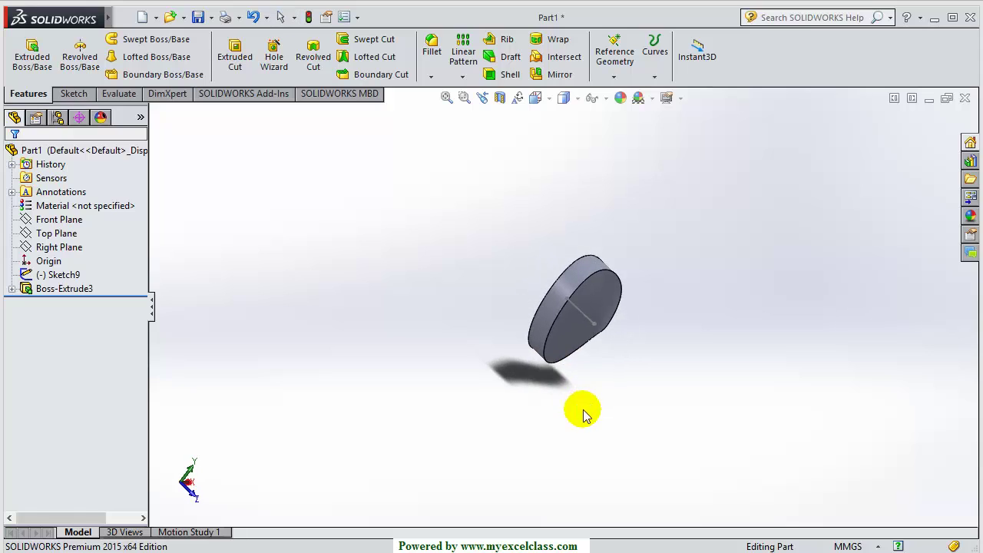
pyautogui.scroll(-4, 587, 318)
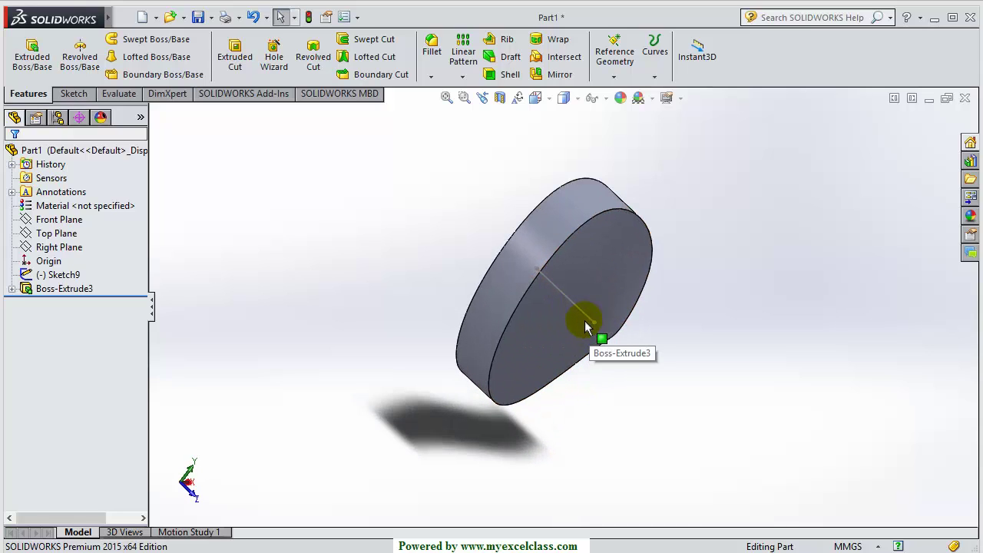
# Hide the sketch containing the extrusion direction line
pyautogui.click(65, 277)
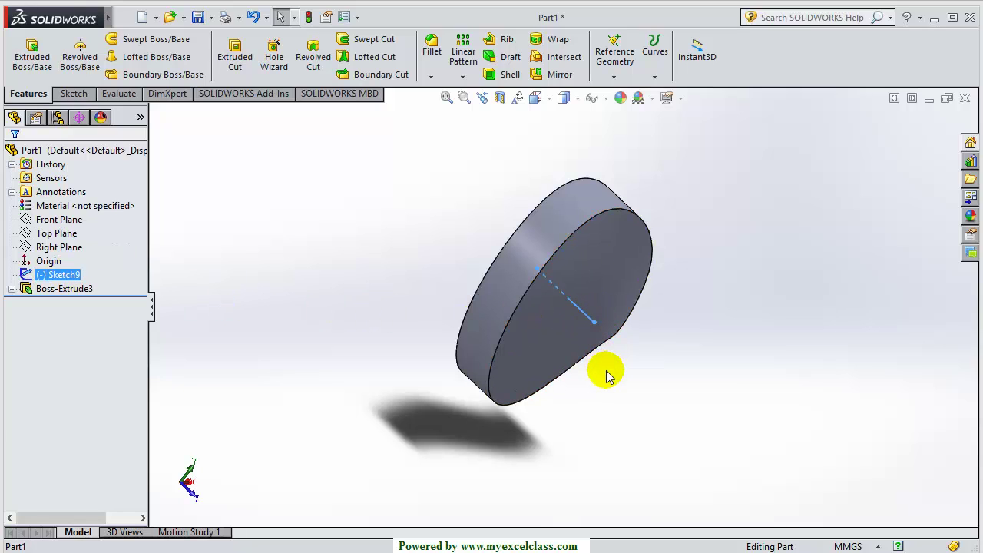
pyautogui.moveTo(606, 373); pyautogui.dragTo(627, 382, button='middle')
pyautogui.press('Escape')
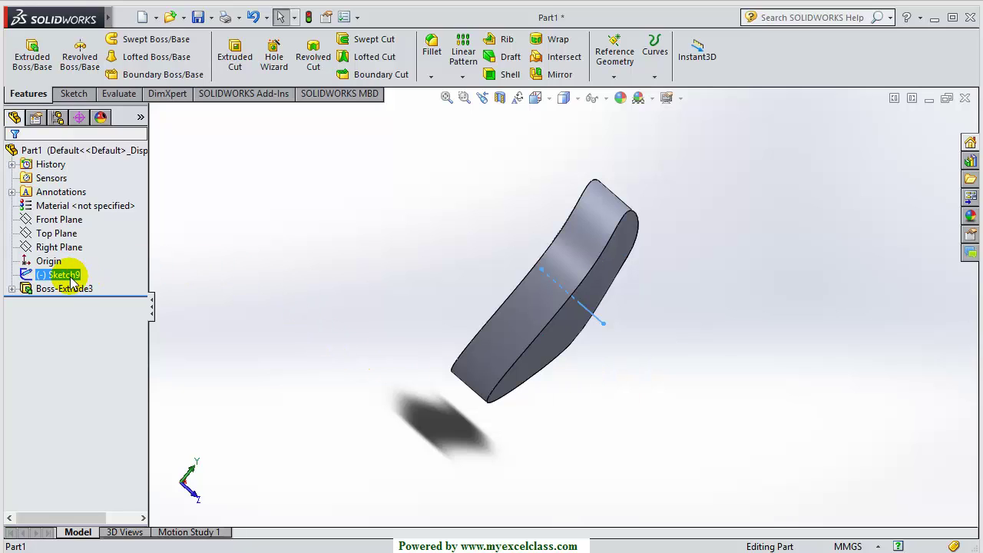
pyautogui.click(255, 313)
pyautogui.click(67, 292)
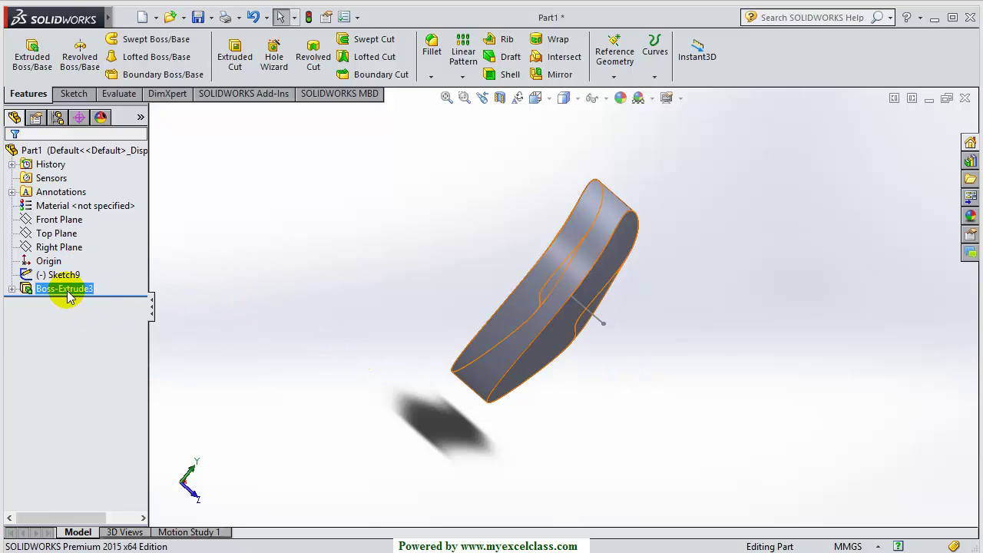
pyautogui.click(63, 281)
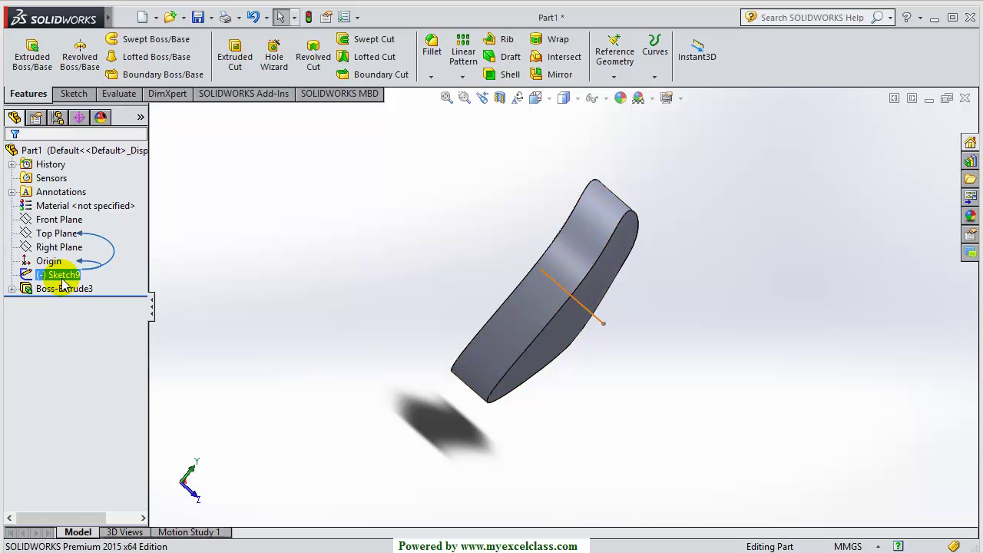
pyautogui.rightClick(64, 284)
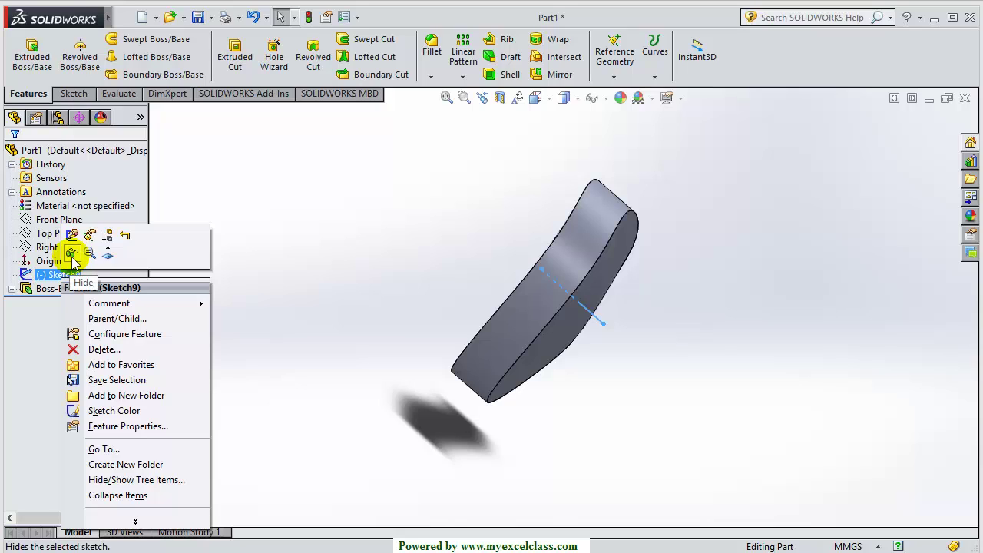
pyautogui.click(72, 254)
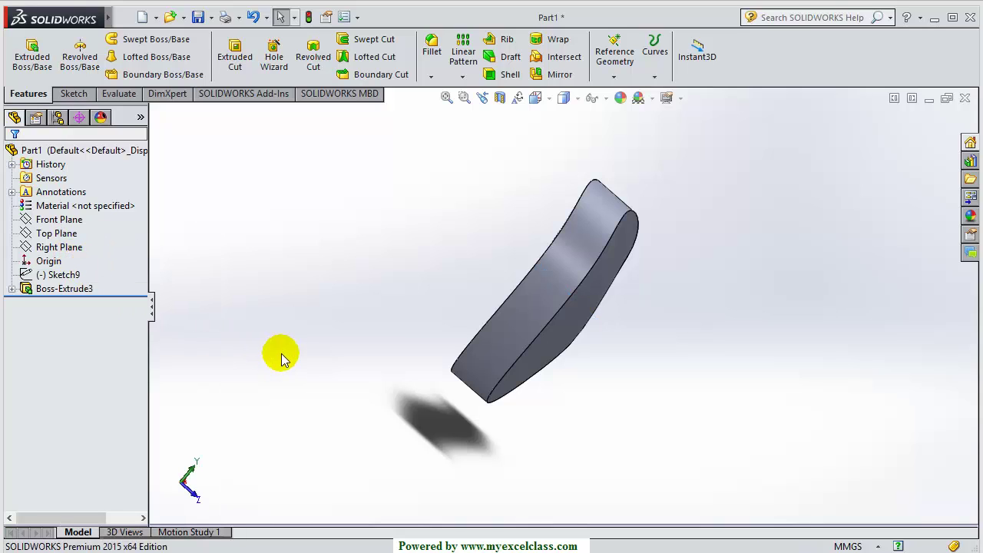
pyautogui.moveTo(300, 391); pyautogui.dragTo(281, 305, button='middle')
pyautogui.click(57, 274)
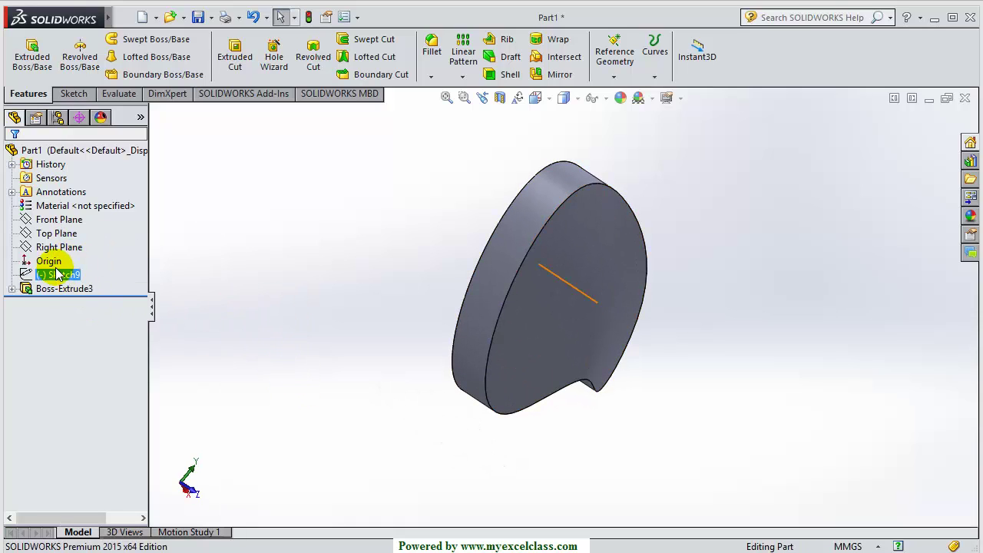
pyautogui.click(197, 313)
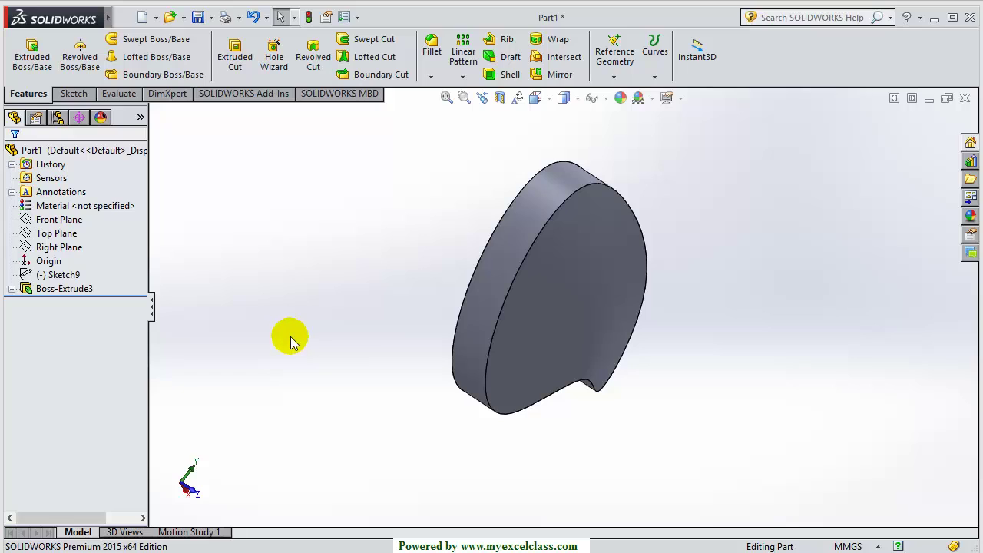
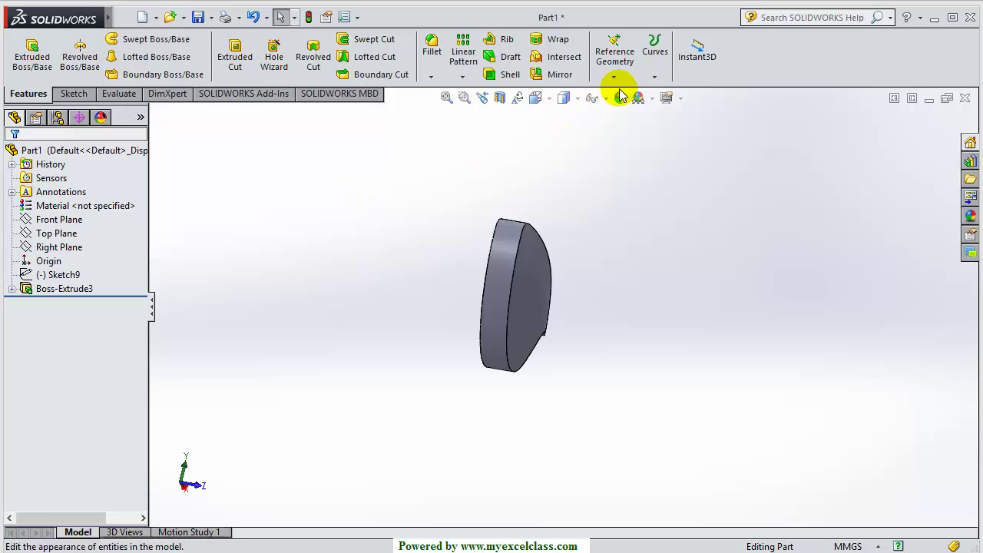
# Start a reference plane with the Front Plane as its first reference
pyautogui.click(614, 78)
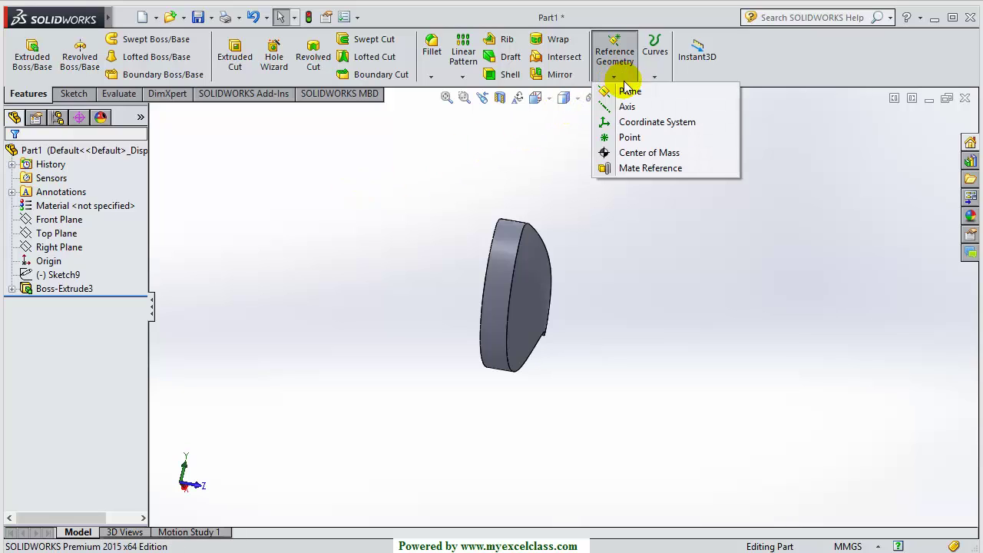
pyautogui.click(630, 93)
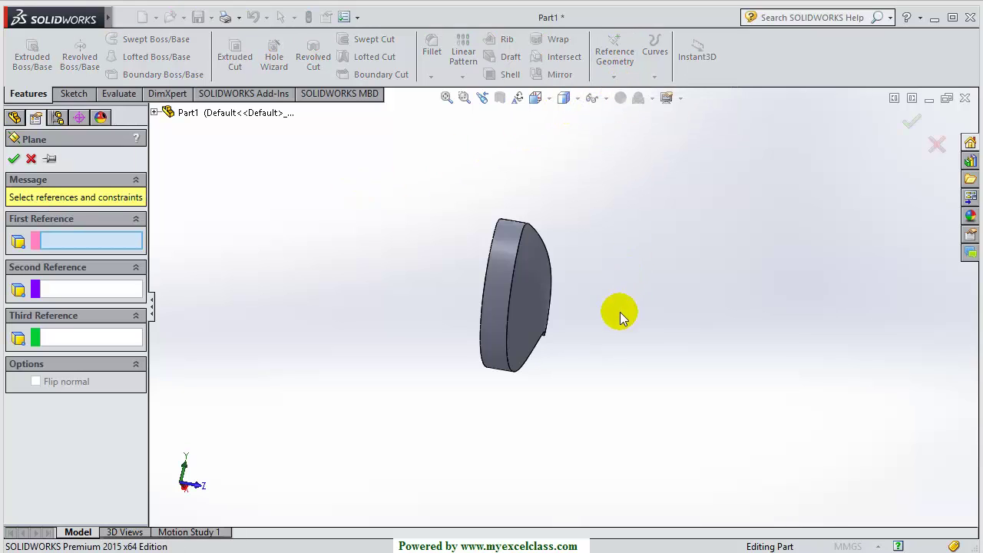
pyautogui.moveTo(620, 318); pyautogui.dragTo(597, 392, button='middle')
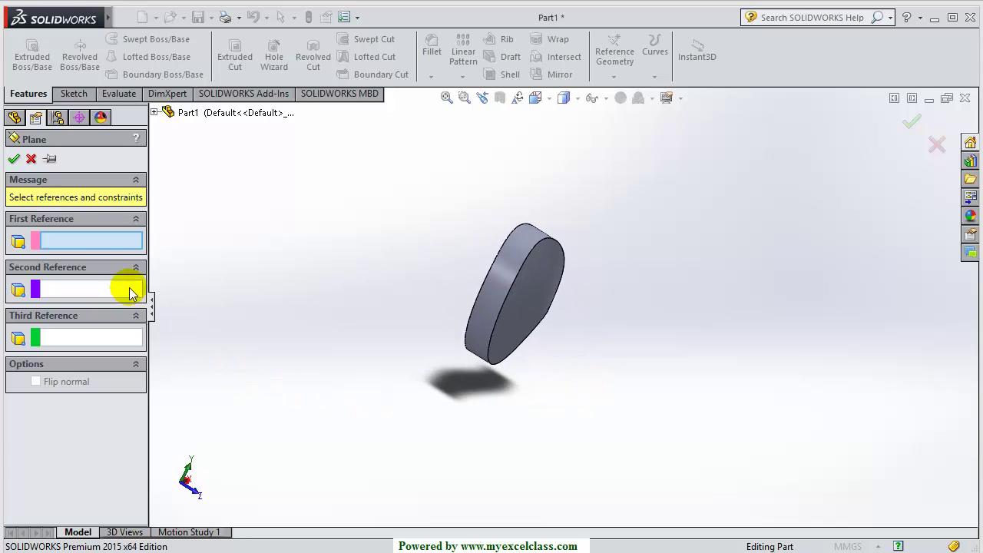
pyautogui.click(155, 113)
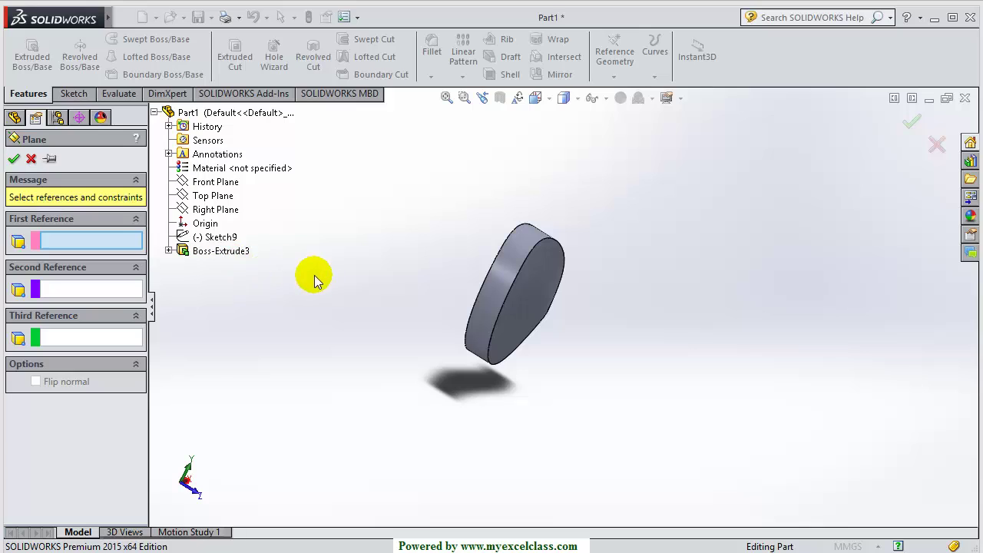
pyautogui.click(218, 185)
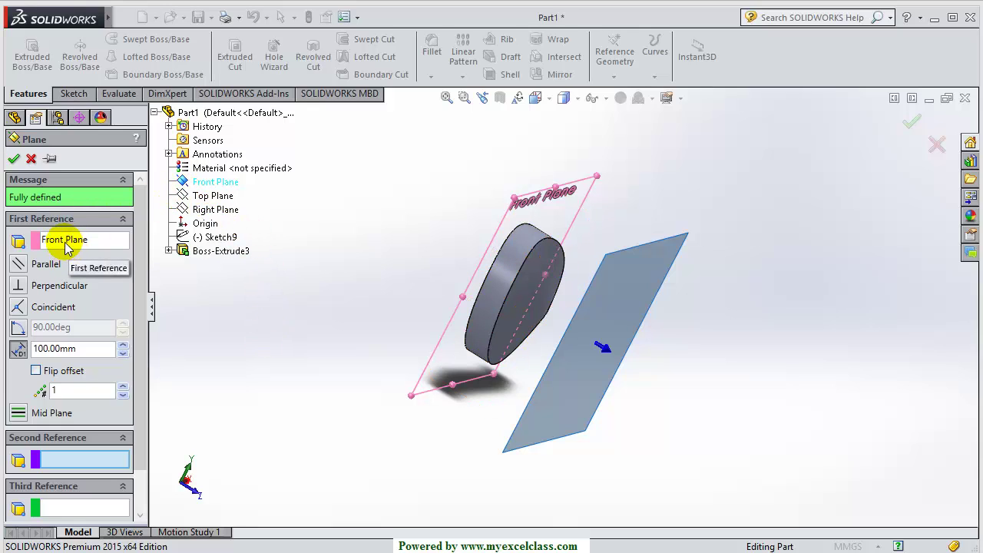
# Try the Parallel constraint for the new plane against the Front Plane and switch back to the offset distance option
pyautogui.moveTo(361, 435); pyautogui.dragTo(423, 410, button='middle')
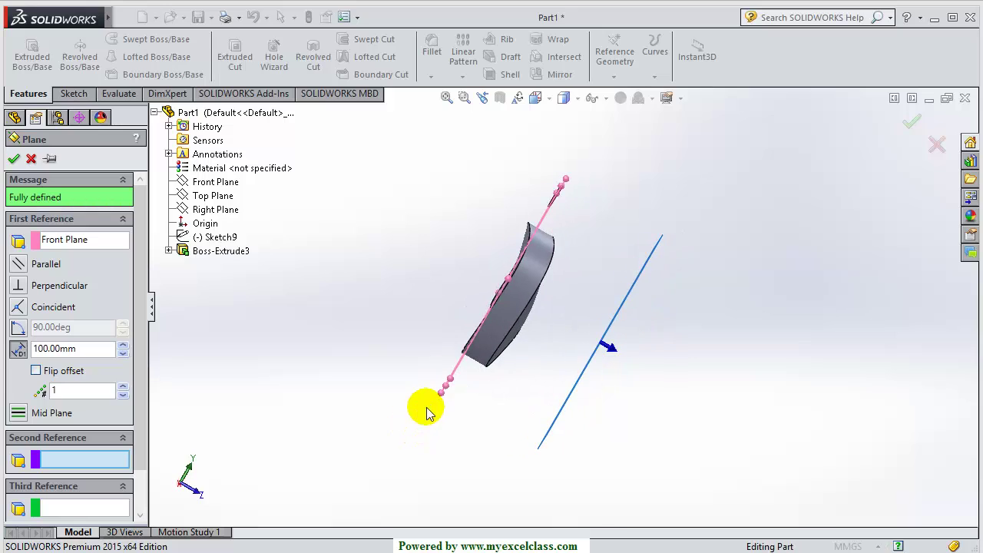
pyautogui.click(18, 265)
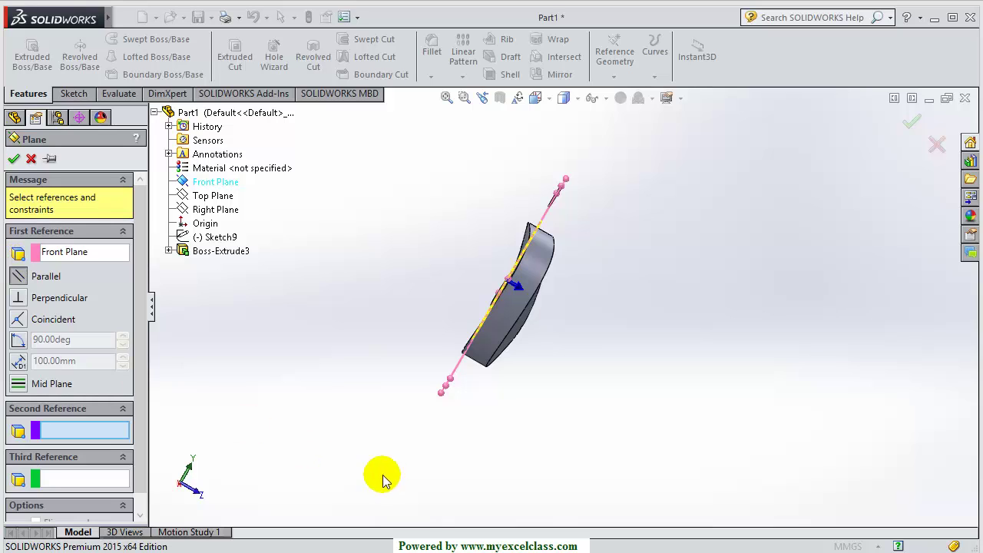
pyautogui.moveTo(382, 476); pyautogui.dragTo(362, 452, button='middle')
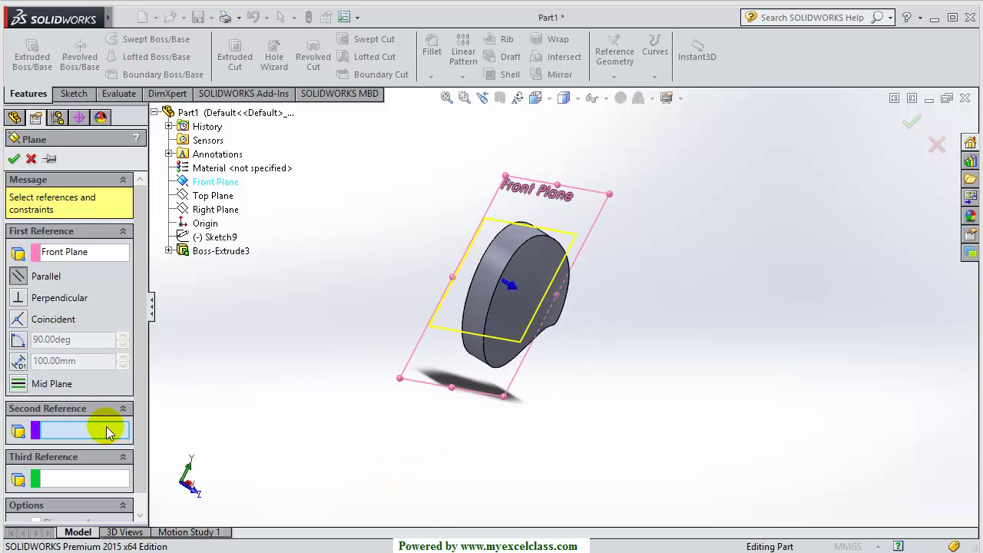
pyautogui.click(20, 361)
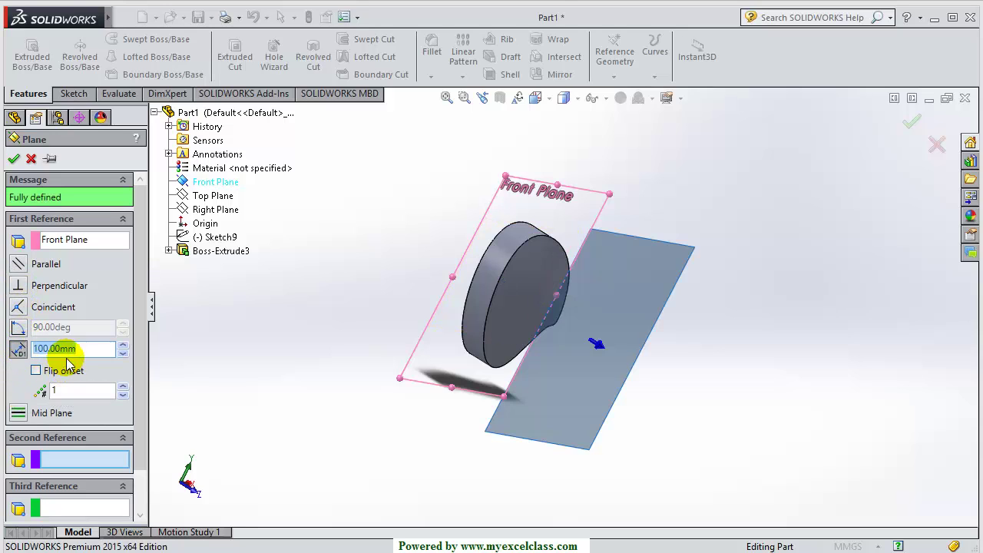
# Set the new plane's offset distance from the Front Plane to 50 mm
pyautogui.moveTo(345, 373); pyautogui.dragTo(384, 390, button='middle')
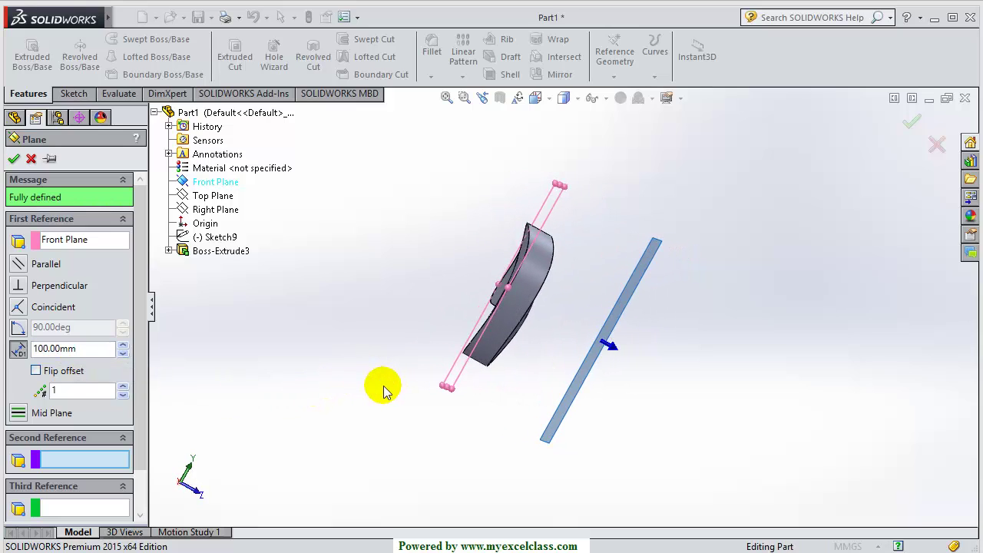
pyautogui.doubleClick(77, 349)
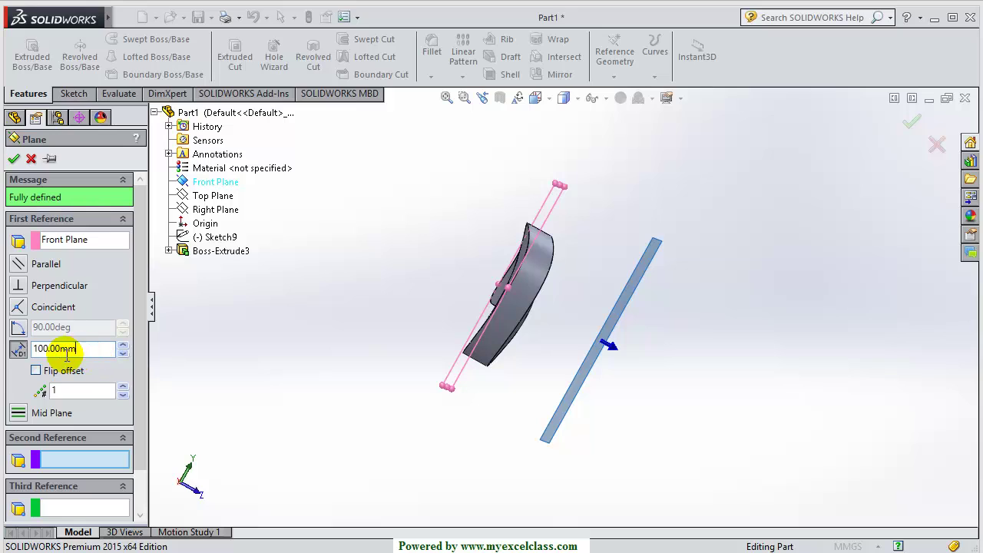
pyautogui.press('Return')
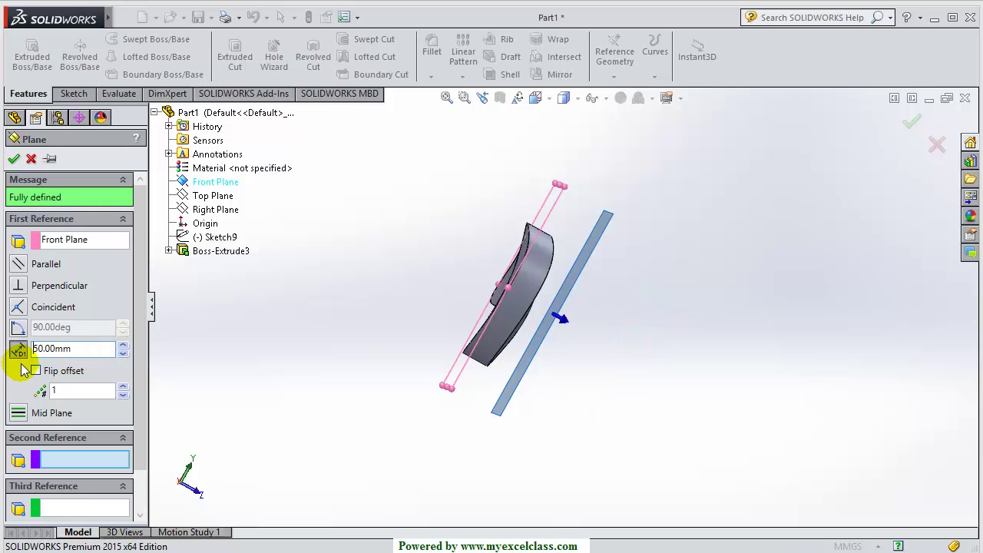
pyautogui.moveTo(349, 346)
pyautogui.mouseDown(button='middle')
pyautogui.moveTo(346, 330)
pyautogui.moveTo(358, 358)
pyautogui.mouseUp(button='middle')
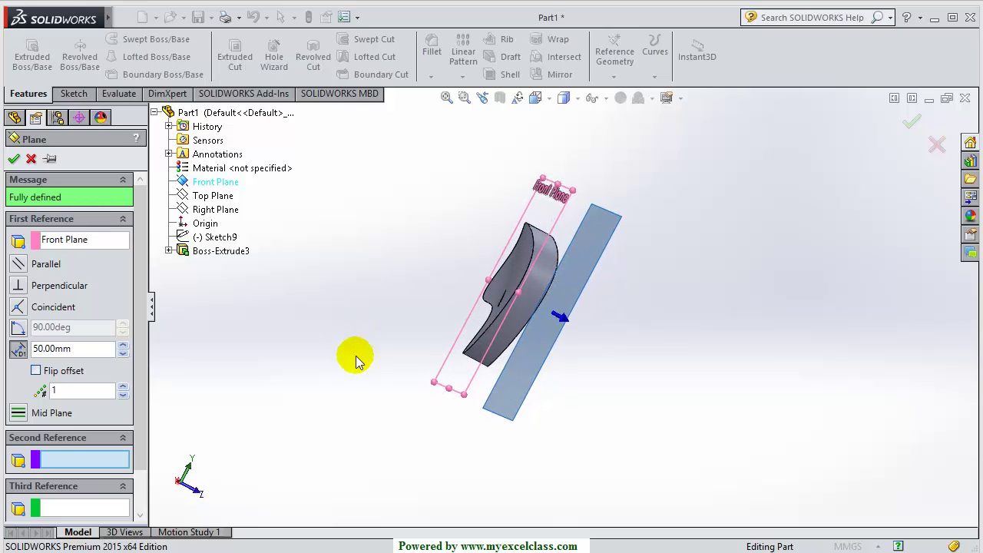
# Try flipping the offset to the opposite side of the Front Plane and switch it back
pyautogui.click(36, 371)
pyautogui.click(36, 371)
pyautogui.moveTo(296, 386); pyautogui.dragTo(279, 384, button='middle')
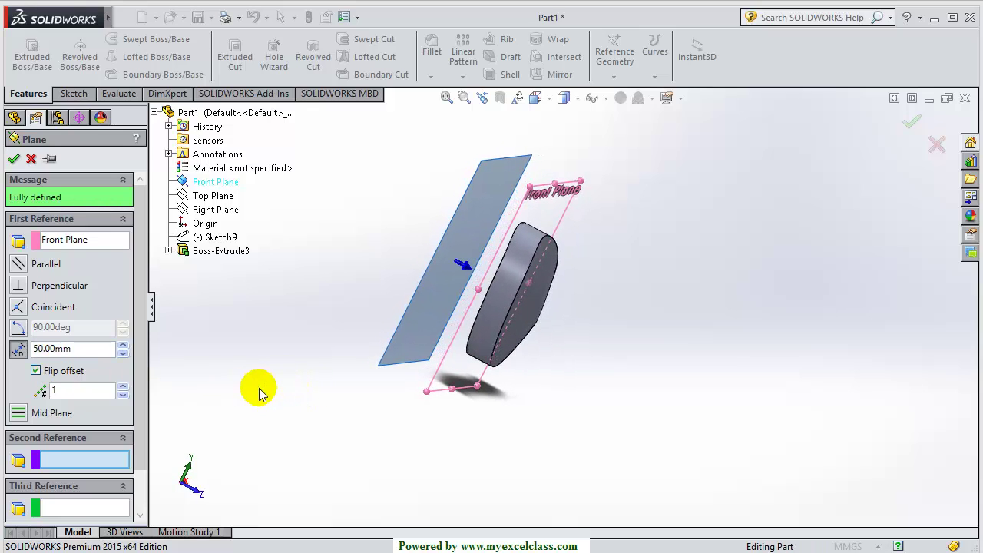
pyautogui.click(36, 371)
pyautogui.moveTo(323, 397); pyautogui.dragTo(340, 408, button='middle')
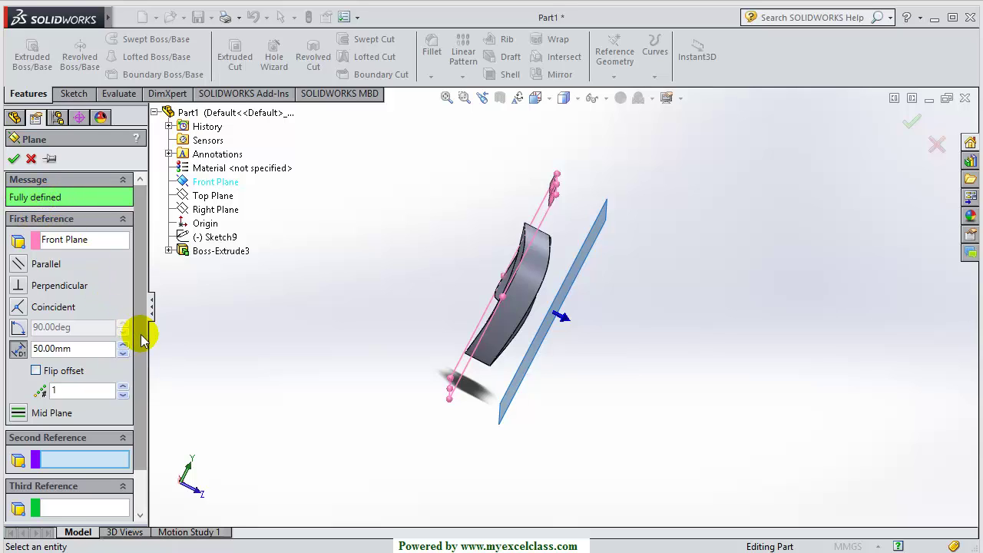
# Try the Perpendicular constraint for the new plane against the Front Plane
pyautogui.scroll(-2, 140, 349)
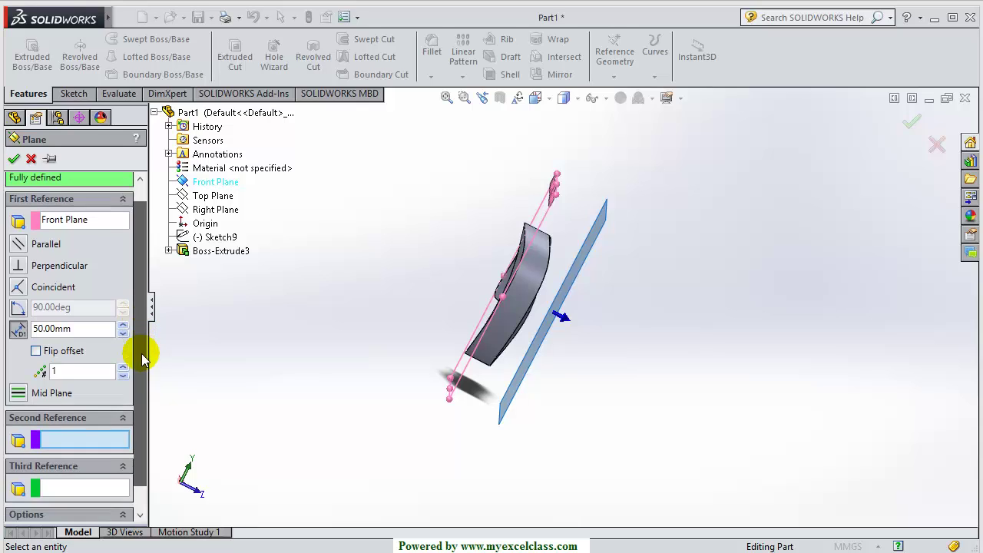
pyautogui.scroll(1, 148, 369)
pyautogui.scroll(1, 141, 358)
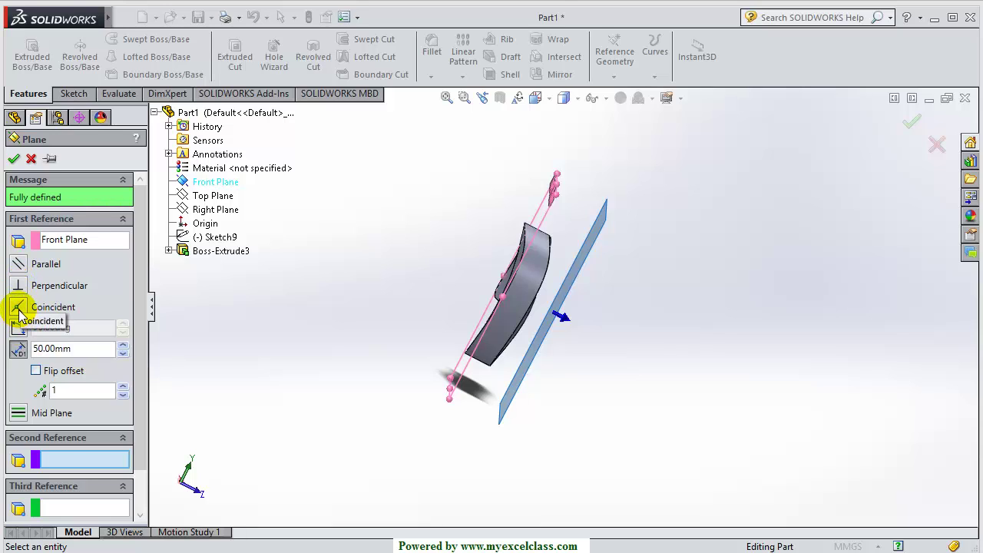
pyautogui.click(18, 287)
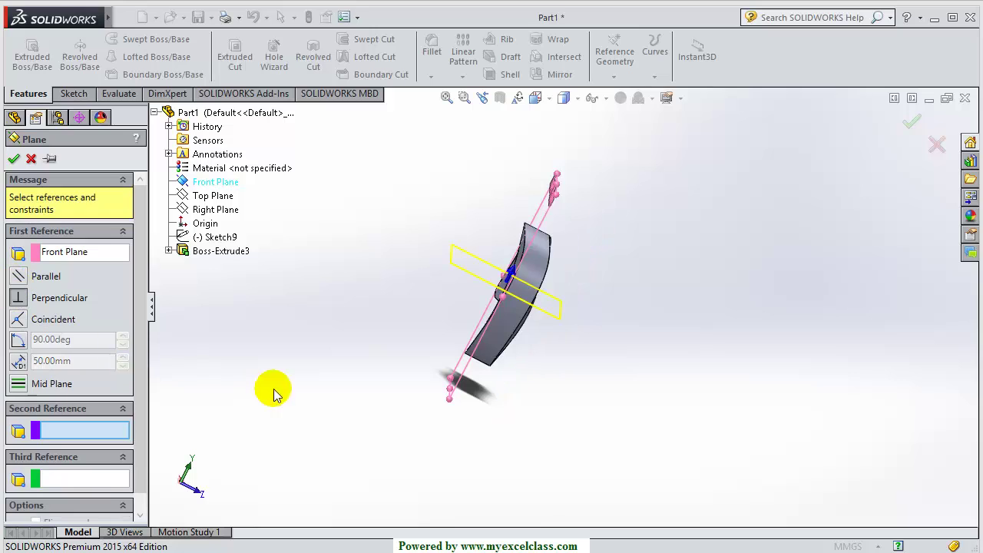
pyautogui.moveTo(355, 386); pyautogui.dragTo(329, 361, button='middle')
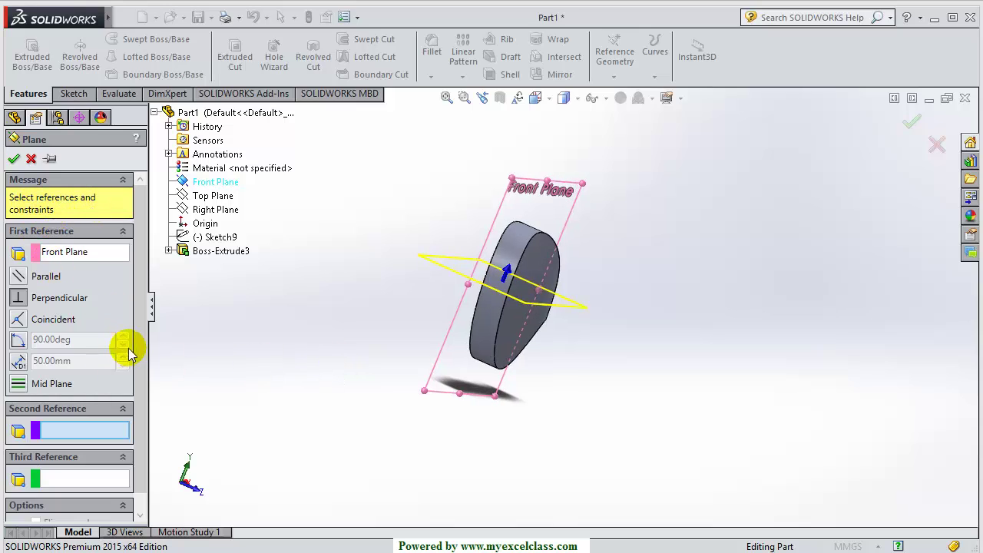
pyautogui.scroll(-1, 138, 323)
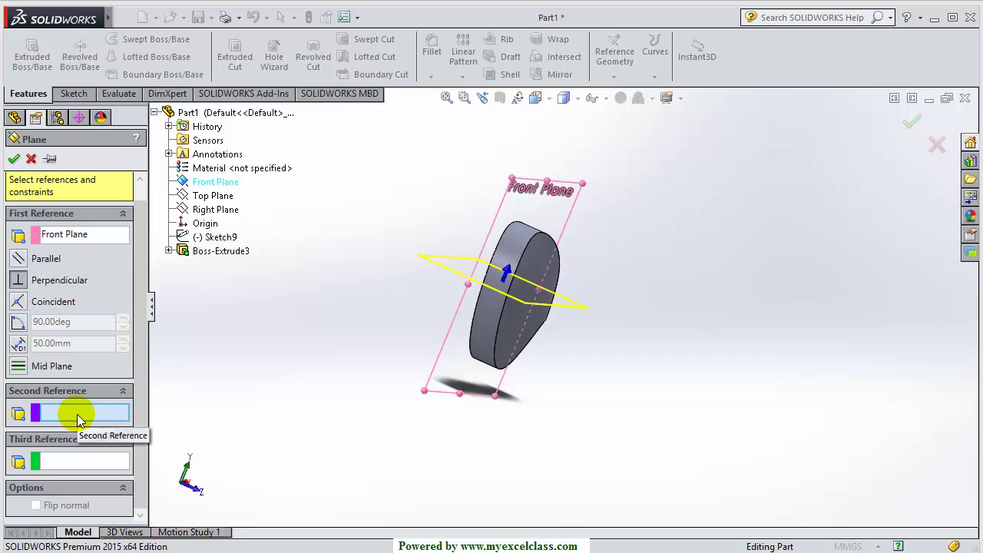
pyautogui.moveTo(318, 340); pyautogui.dragTo(307, 365, button='middle')
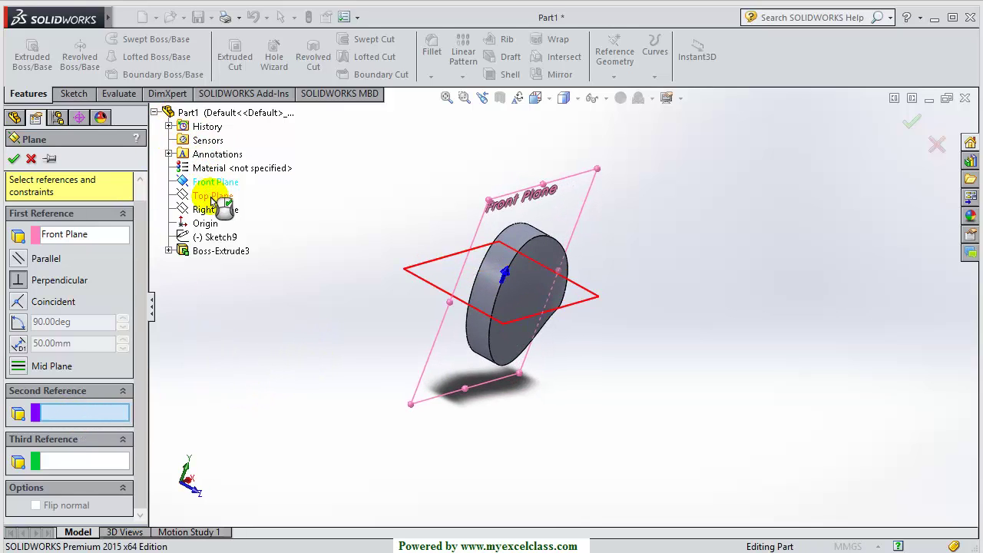
# Try the Top Plane as the second reference for the perpendicular plane and remove it
pyautogui.click(212, 199)
pyautogui.moveTo(307, 384); pyautogui.dragTo(285, 369, button='middle')
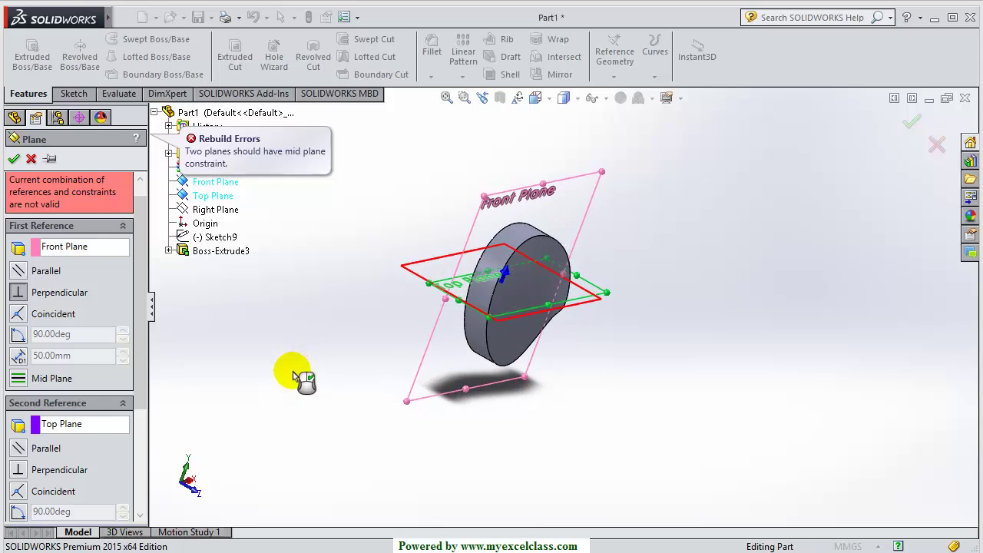
pyautogui.click(83, 428)
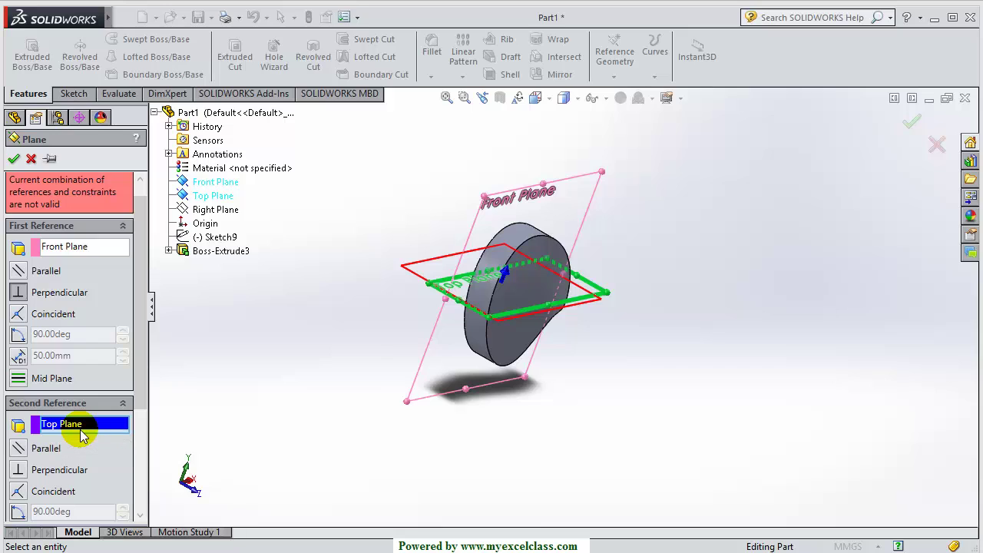
pyautogui.press('Delete')
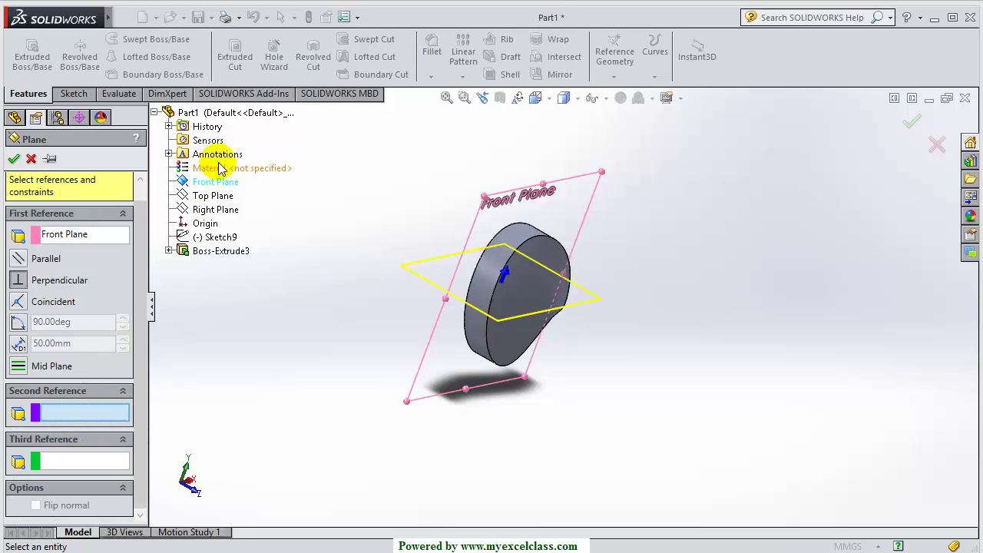
# Add the Top Plane again as the second reference and try the offset distance constraint for it
pyautogui.click(210, 195)
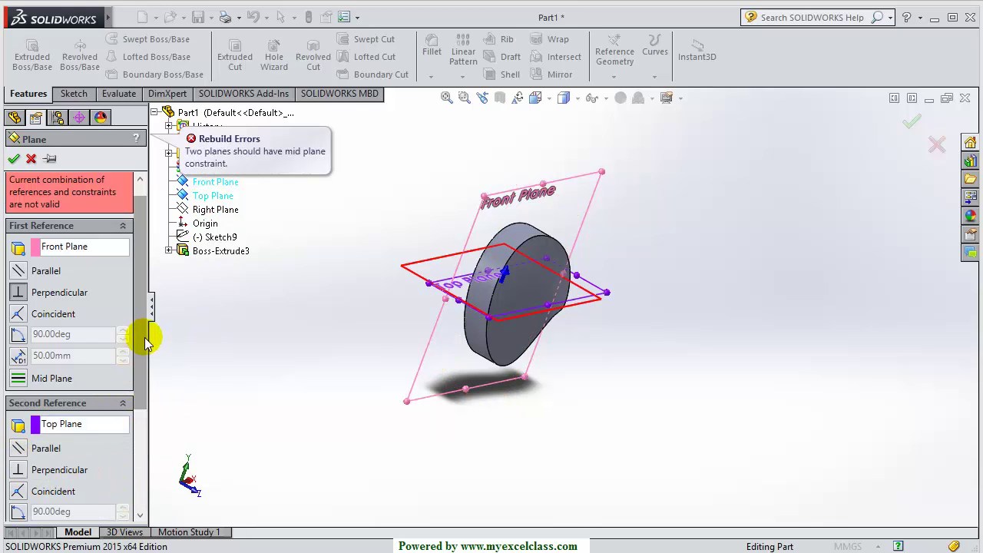
pyautogui.moveTo(143, 329); pyautogui.dragTo(142, 453)
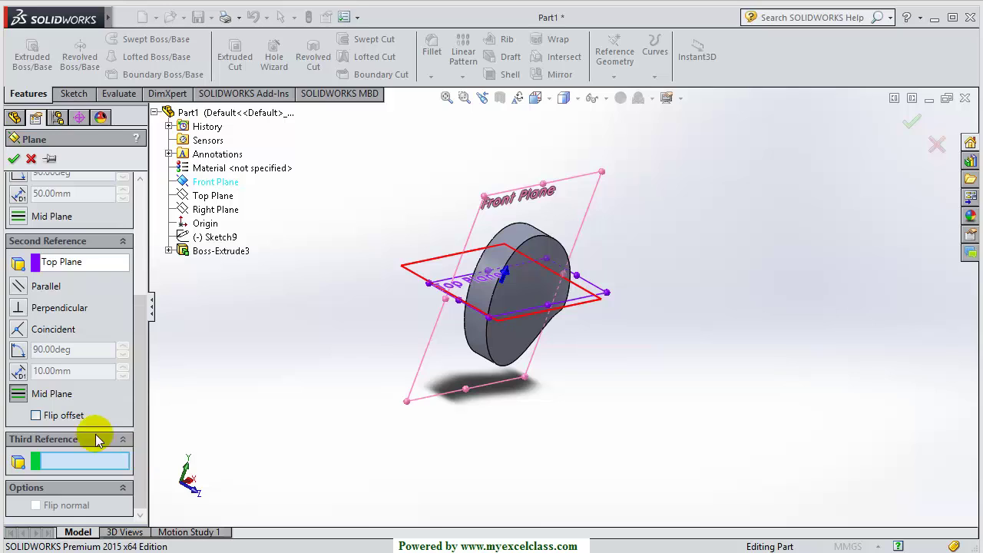
pyautogui.click(18, 371)
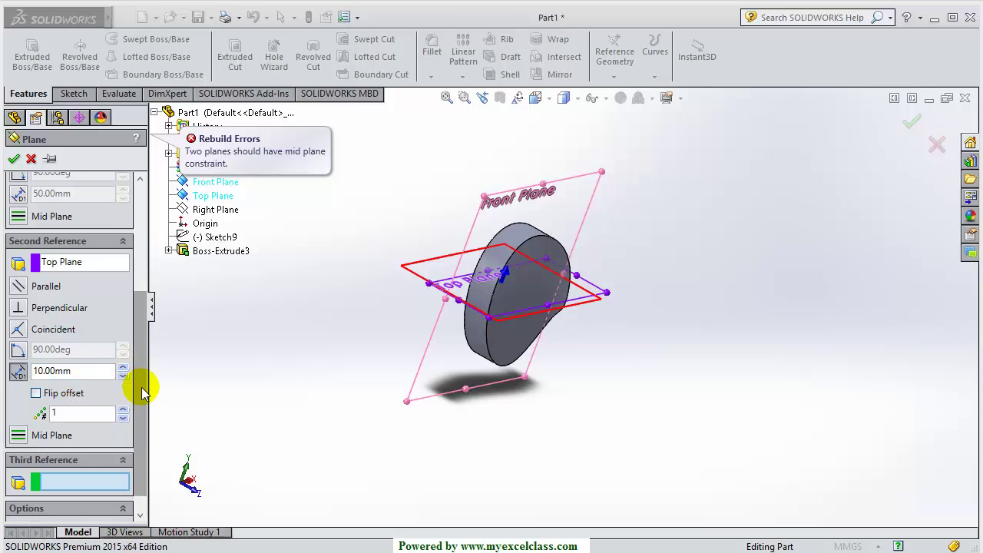
pyautogui.moveTo(138, 384); pyautogui.dragTo(156, 285)
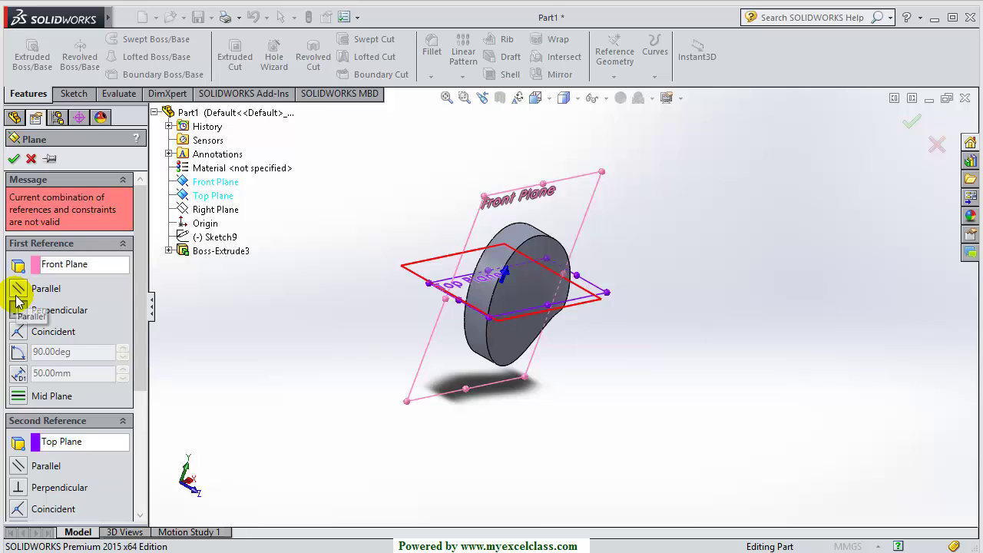
# Try the 90-degree angle constraint on the Front Plane and remove the Top Plane from the second reference
pyautogui.click(18, 353)
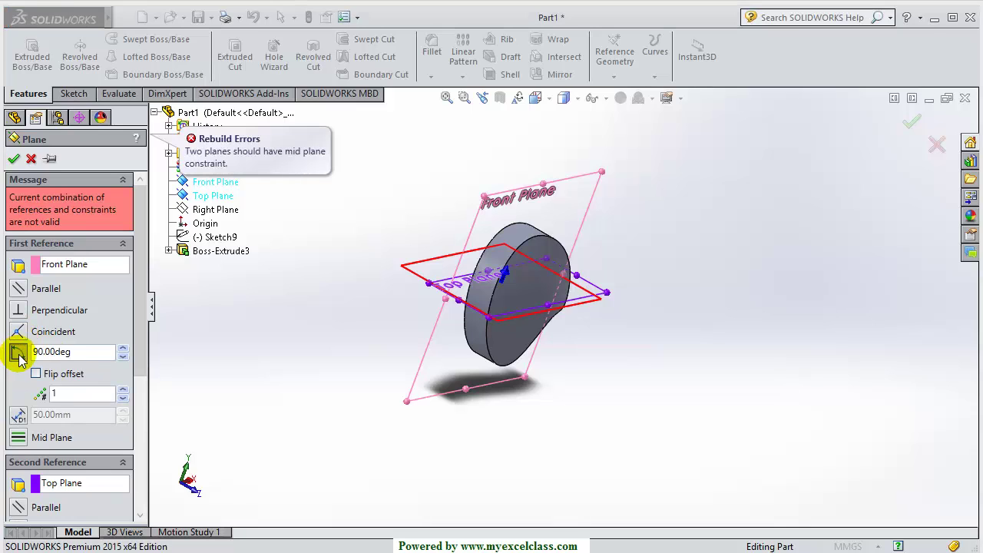
pyautogui.scroll(-1, 85, 454)
pyautogui.click(63, 448)
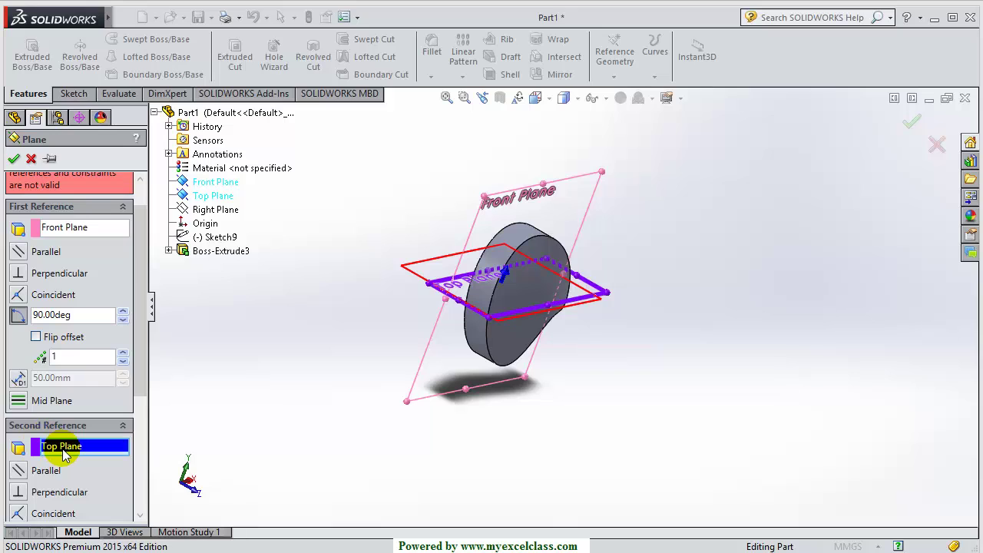
pyautogui.press('Delete')
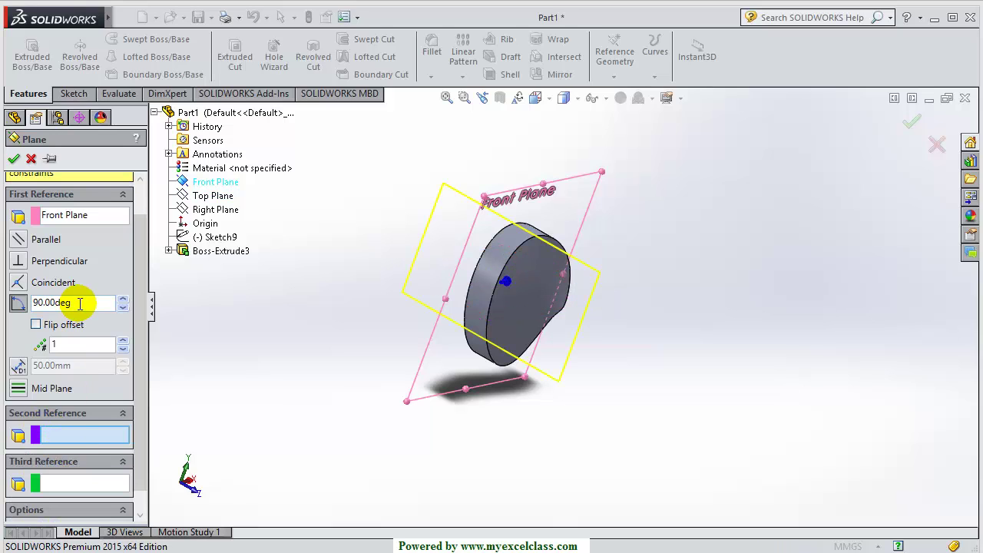
pyautogui.scroll(1, 143, 315)
pyautogui.scroll(1, 143, 311)
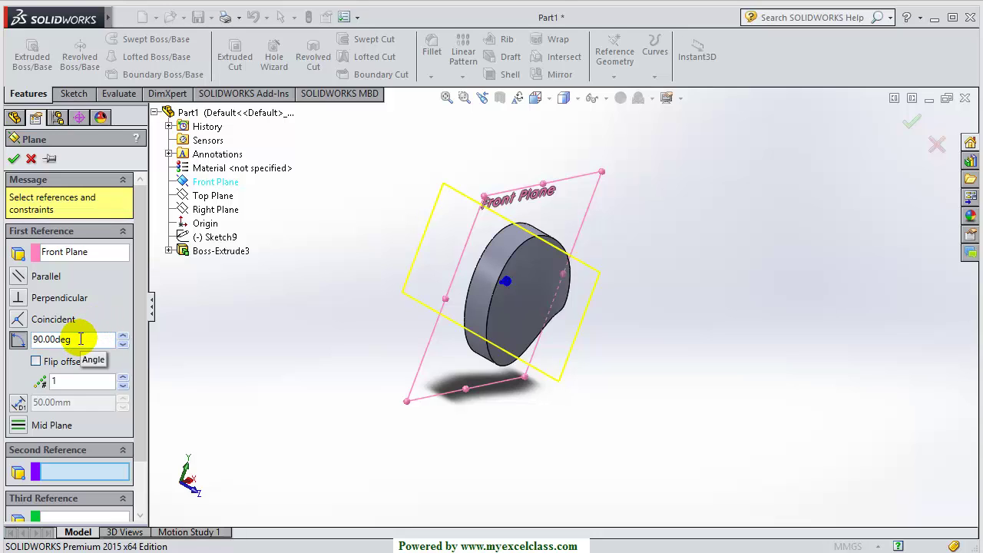
# Examine the angled plane's preview and close the plane command without creating a plane
pyautogui.scroll(-2, 143, 369)
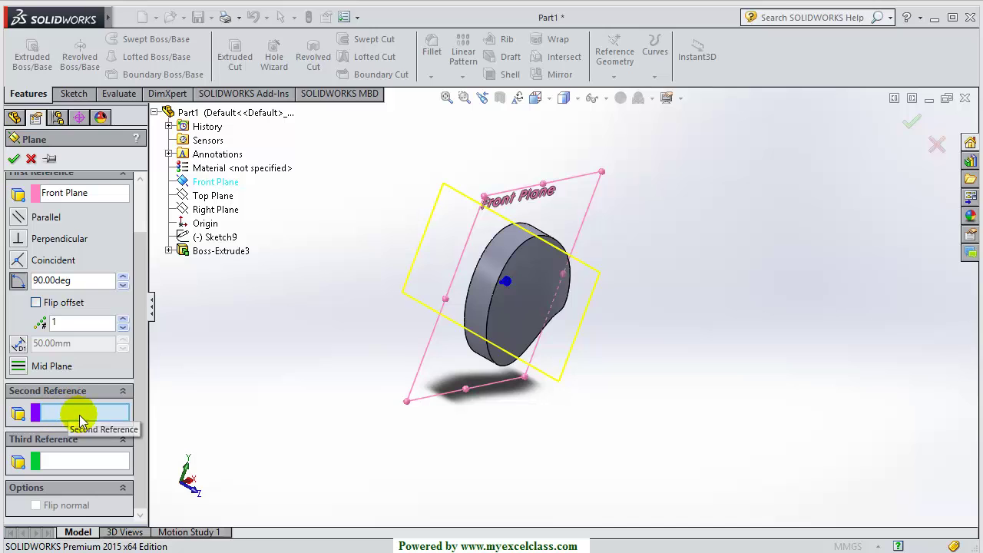
pyautogui.moveTo(332, 376); pyautogui.dragTo(343, 410, button='middle')
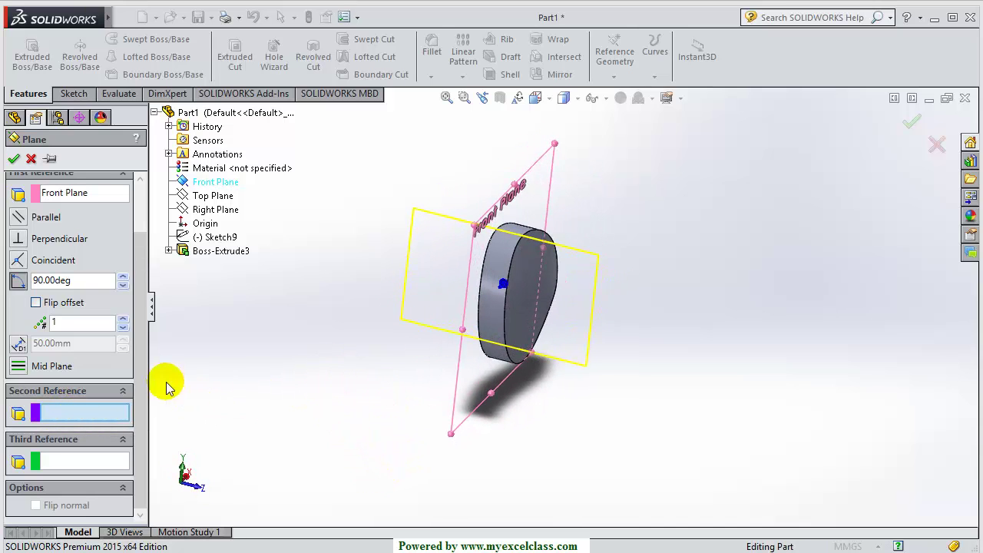
pyautogui.moveTo(138, 311); pyautogui.dragTo(152, 254)
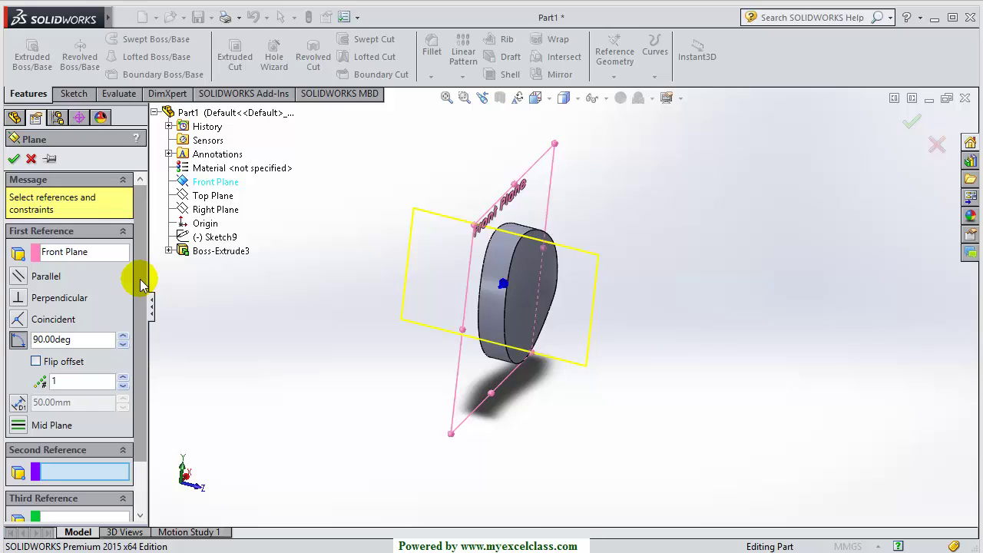
pyautogui.moveTo(347, 415); pyautogui.dragTo(325, 406, button='middle')
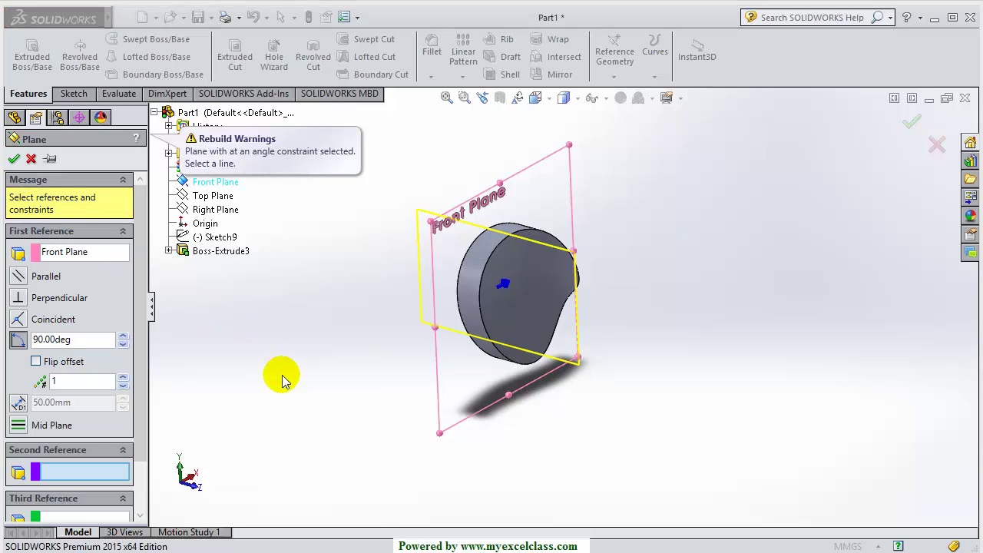
pyautogui.click(13, 159)
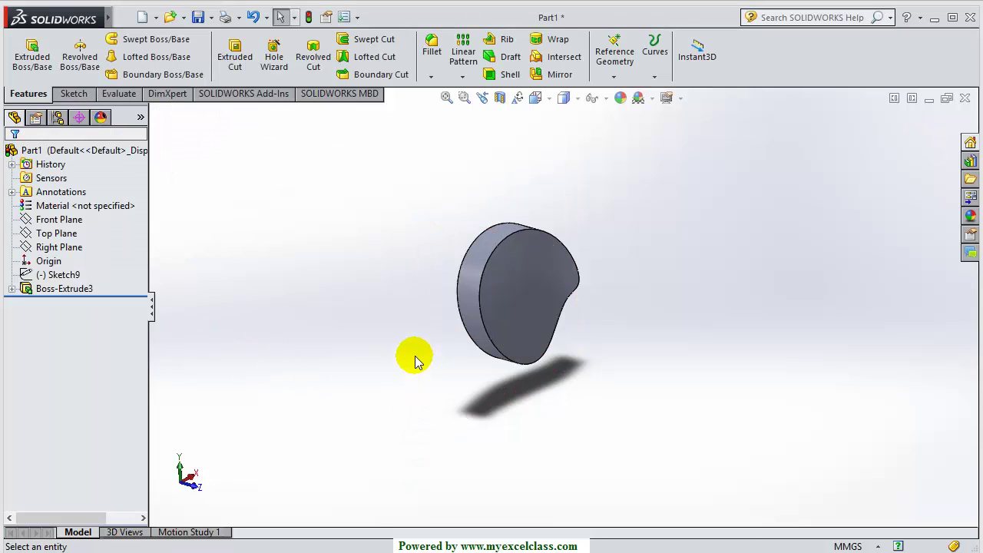
pyautogui.moveTo(455, 364); pyautogui.dragTo(435, 390, button='middle')
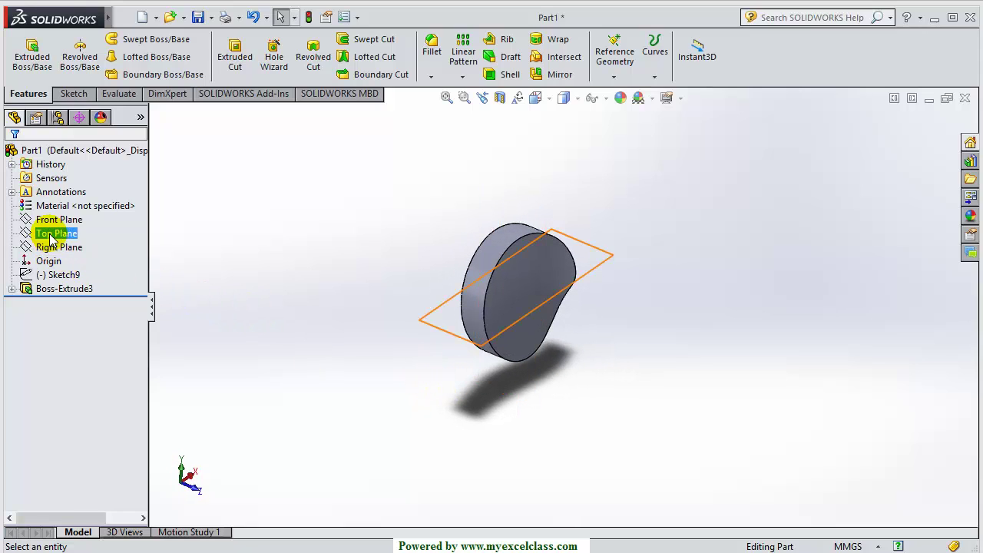
pyautogui.click(74, 239)
pyautogui.moveTo(381, 319); pyautogui.dragTo(407, 329, button='middle')
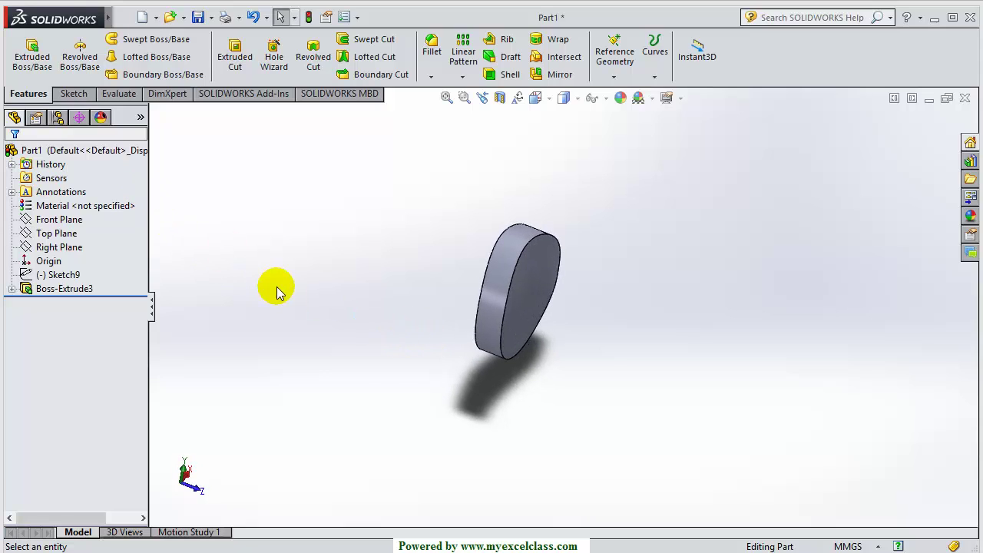
# Start a new 3D sketch with the model in a side view facing the YZ plane
pyautogui.press('space')
pyautogui.click(371, 484)
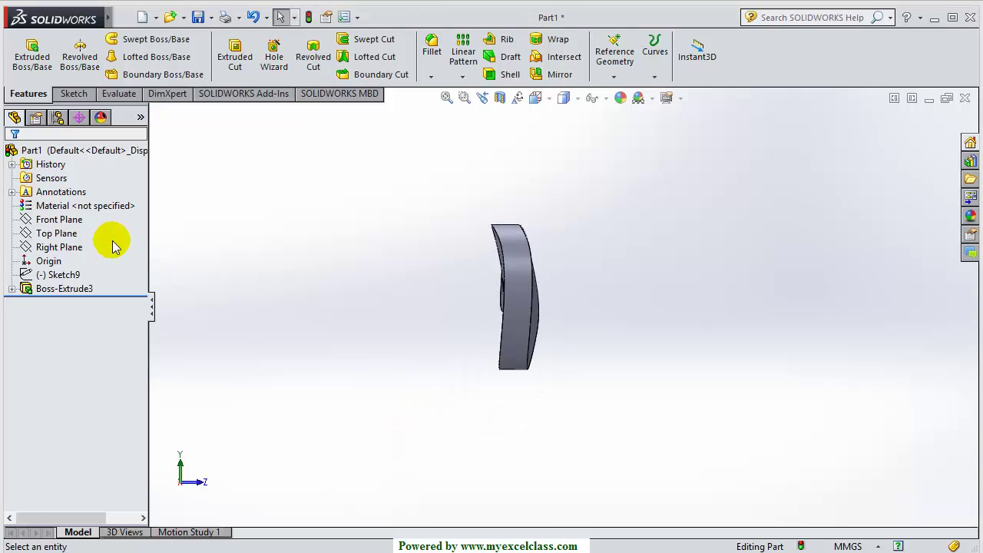
pyautogui.click(73, 93)
pyautogui.click(25, 76)
pyautogui.click(48, 108)
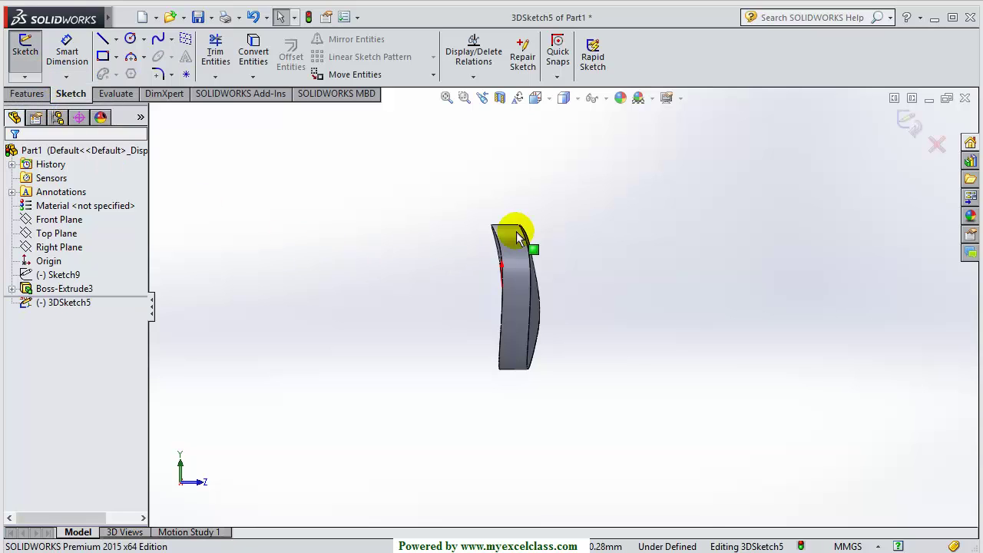
# Sketch a slanted line in the YZ plane beside the solid, on its positive Z side
pyautogui.click(103, 39)
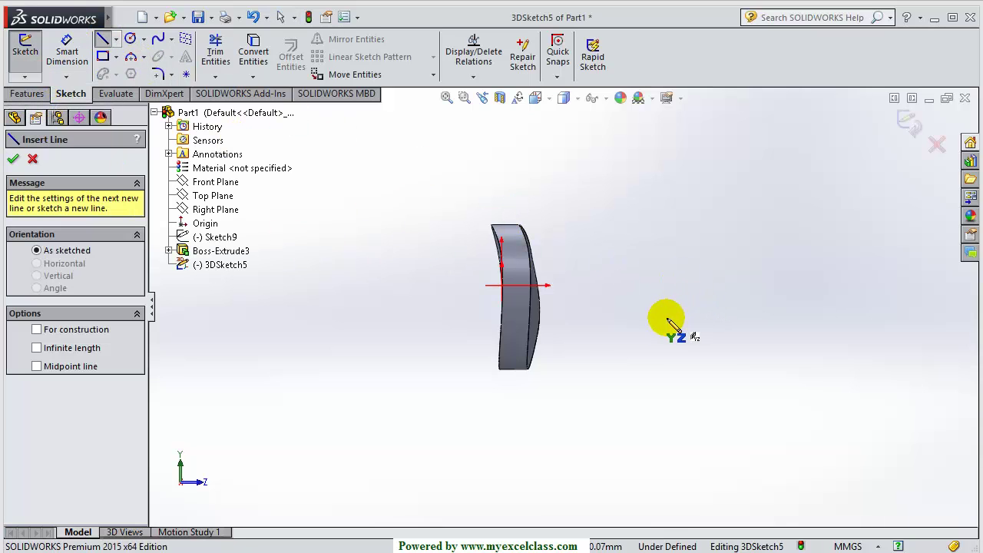
pyautogui.click(624, 344)
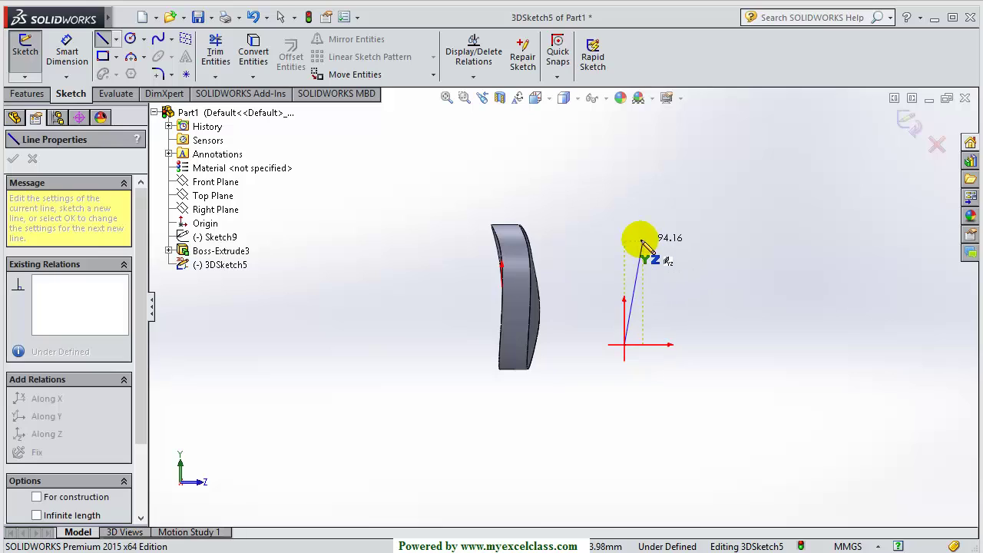
pyautogui.click(677, 220)
pyautogui.press('Escape')
pyautogui.press('Escape')
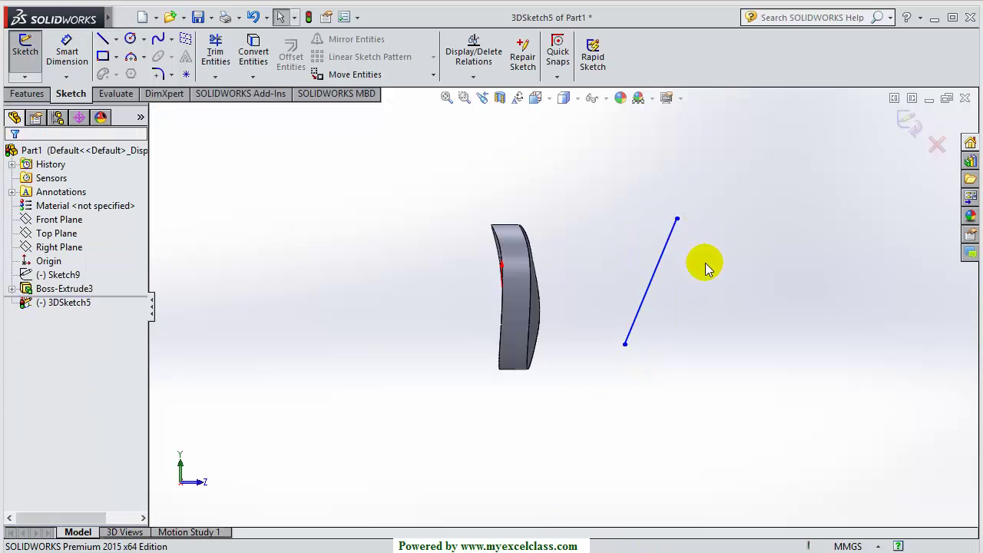
# Exit the 3D sketch and start a reference plane that is coincident with the slanted line as its first reference
pyautogui.moveTo(706, 265)
pyautogui.mouseDown(button='middle')
pyautogui.moveTo(669, 373)
pyautogui.moveTo(666, 433)
pyautogui.moveTo(684, 404)
pyautogui.moveTo(678, 360)
pyautogui.mouseUp(button='middle')
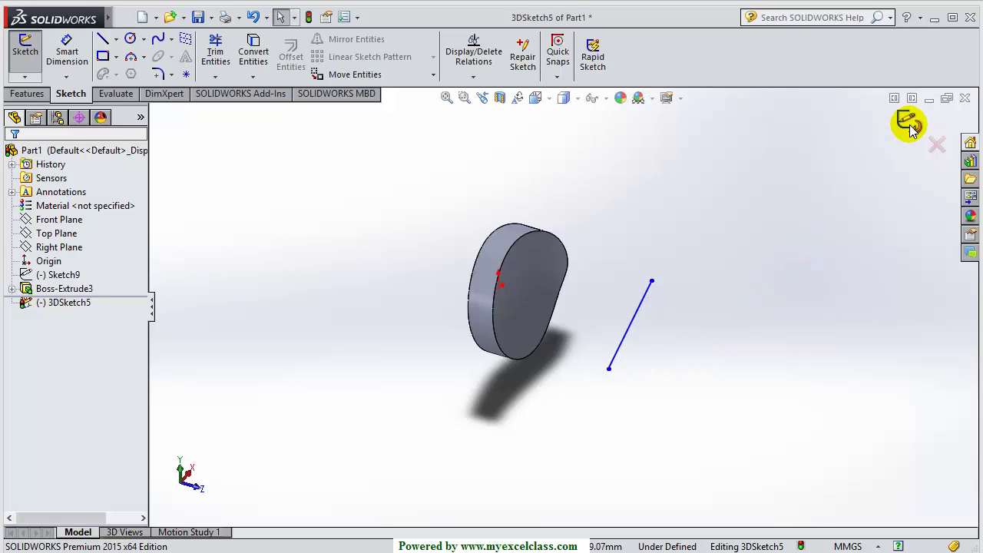
pyautogui.click(908, 125)
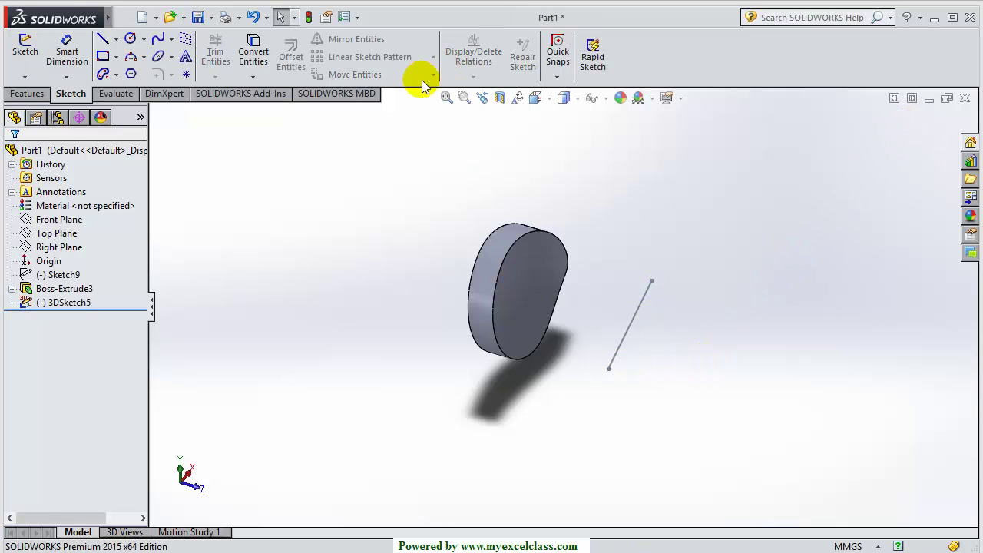
pyautogui.click(23, 89)
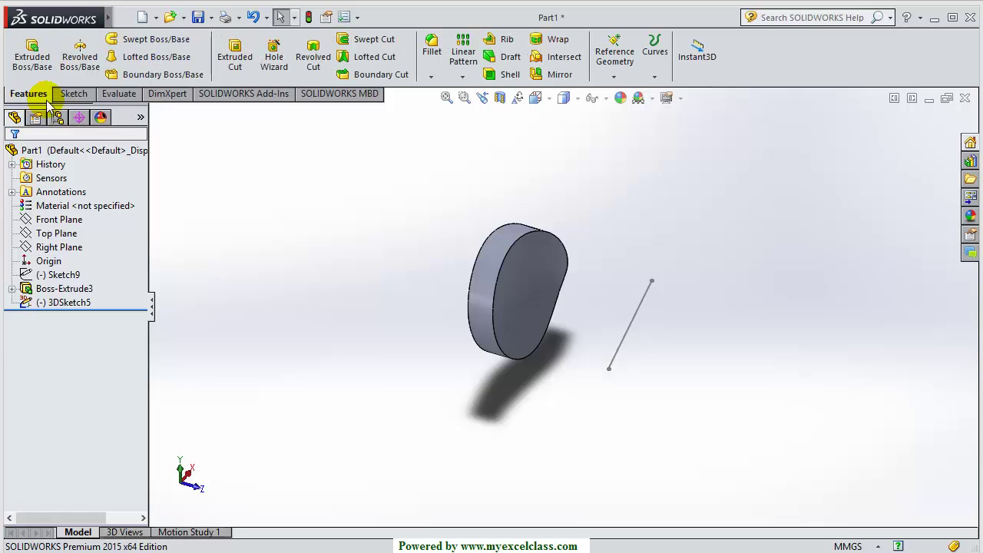
pyautogui.click(614, 80)
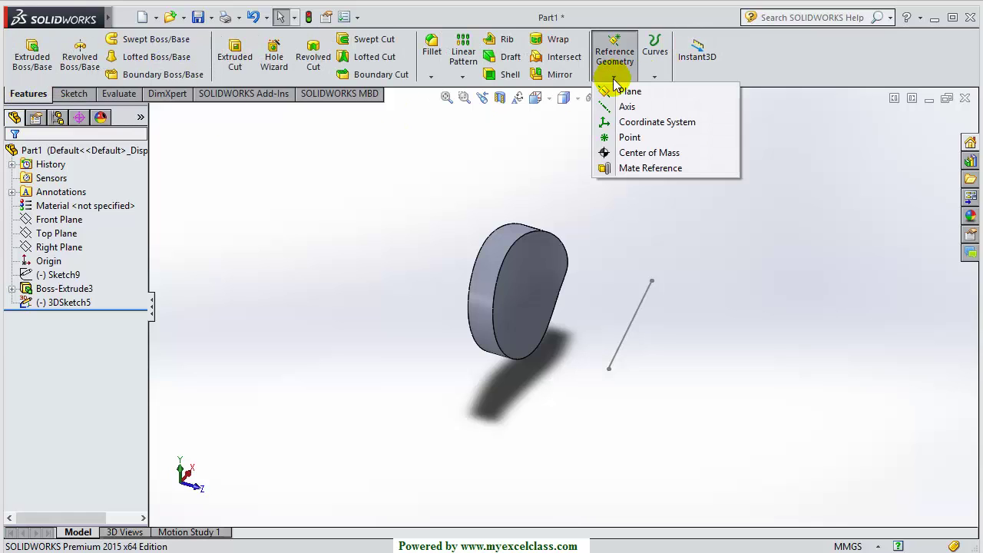
pyautogui.click(628, 92)
pyautogui.moveTo(269, 300); pyautogui.dragTo(287, 307, button='middle')
pyautogui.click(620, 349)
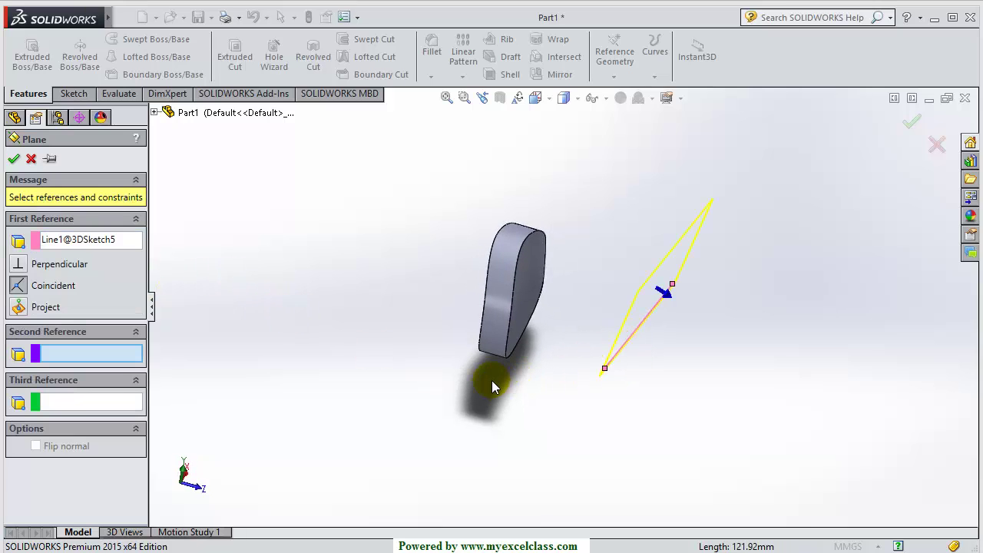
pyautogui.moveTo(492, 387); pyautogui.dragTo(453, 387, button='middle')
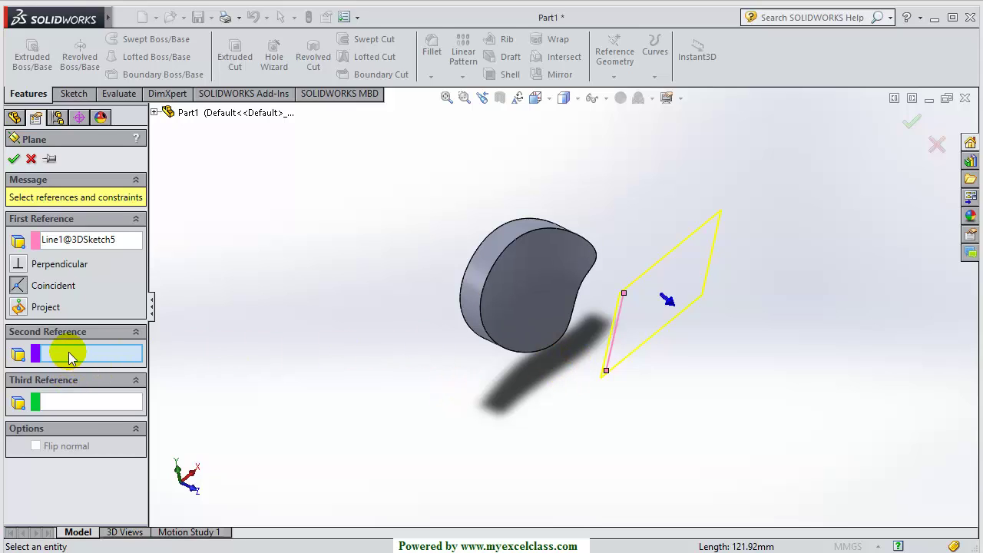
# Add the Front Plane as the second reference, with the new plane perpendicular to it
pyautogui.click(154, 113)
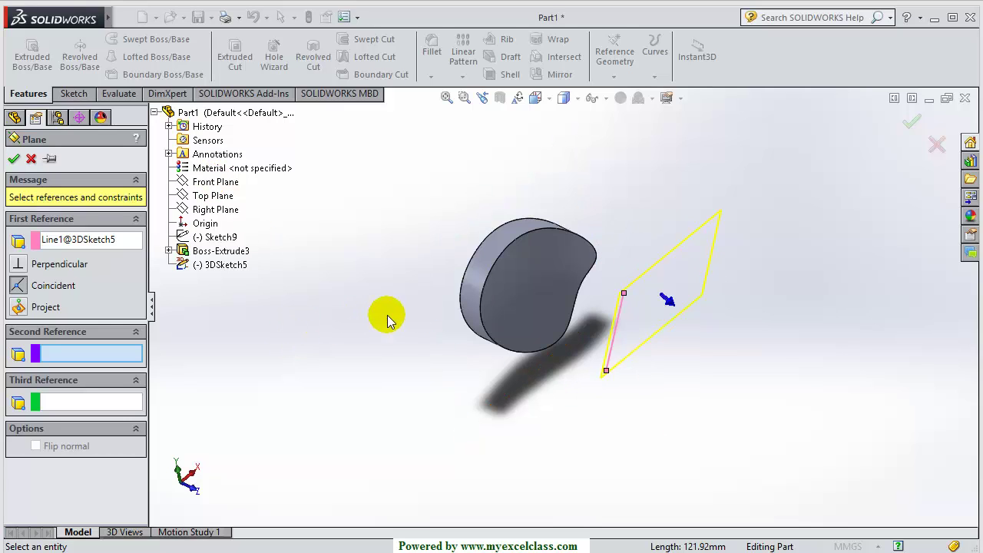
pyautogui.click(223, 184)
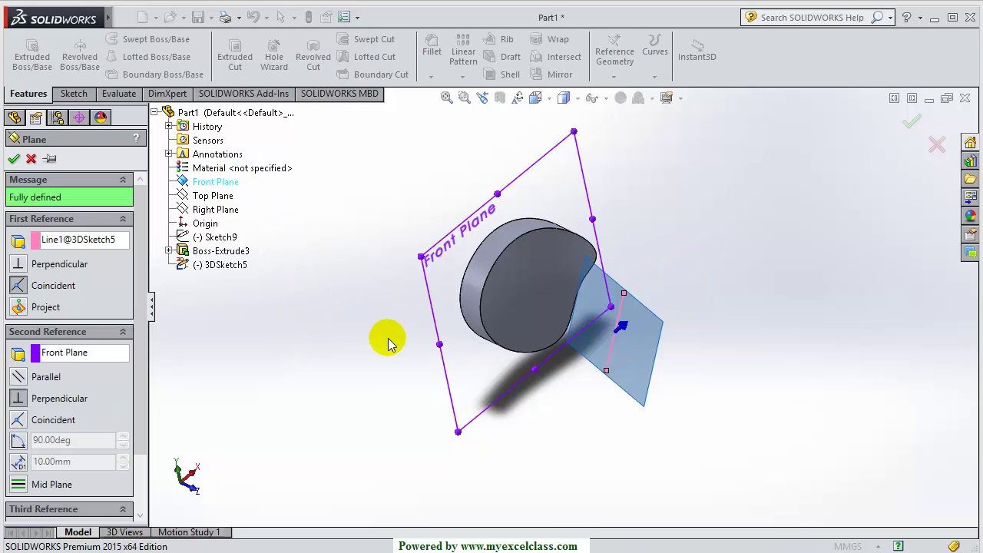
pyautogui.moveTo(386, 336)
pyautogui.mouseDown(button='middle')
pyautogui.moveTo(433, 248)
pyautogui.moveTo(441, 268)
pyautogui.moveTo(413, 281)
pyautogui.moveTo(386, 322)
pyautogui.mouseUp(button='middle')
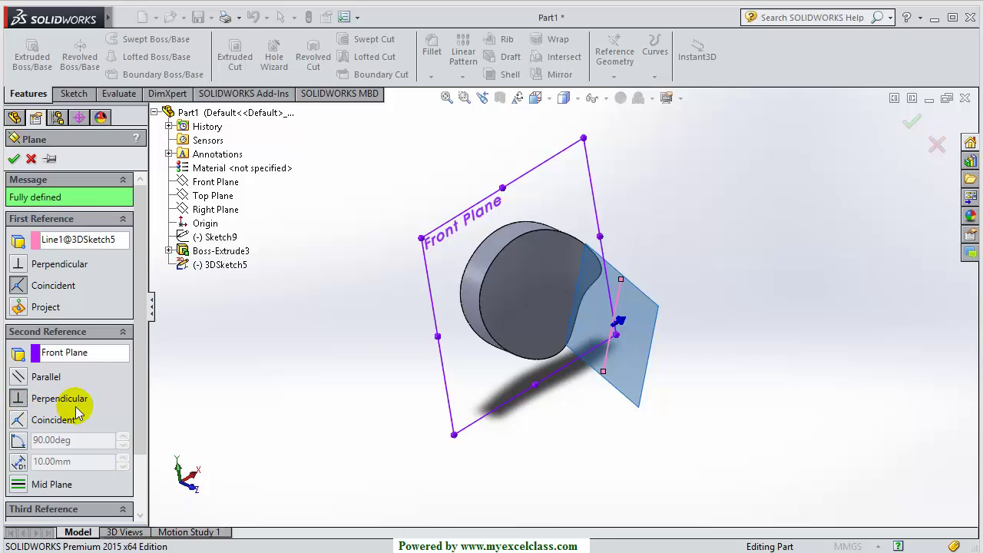
pyautogui.moveTo(350, 407); pyautogui.dragTo(361, 371, button='middle')
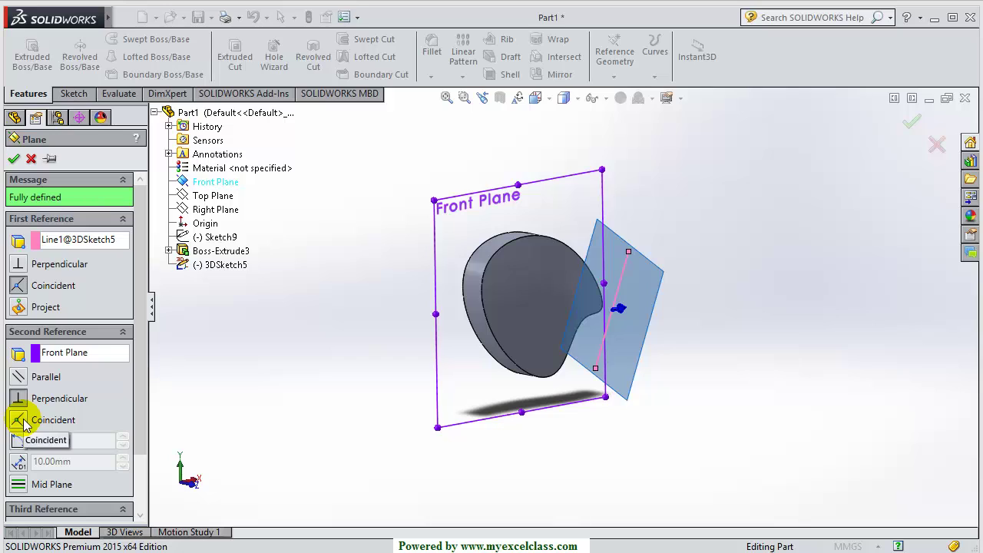
# Try the Parallel constraint to the Front Plane, restore Perpendicular, and create the plane through the line
pyautogui.click(19, 380)
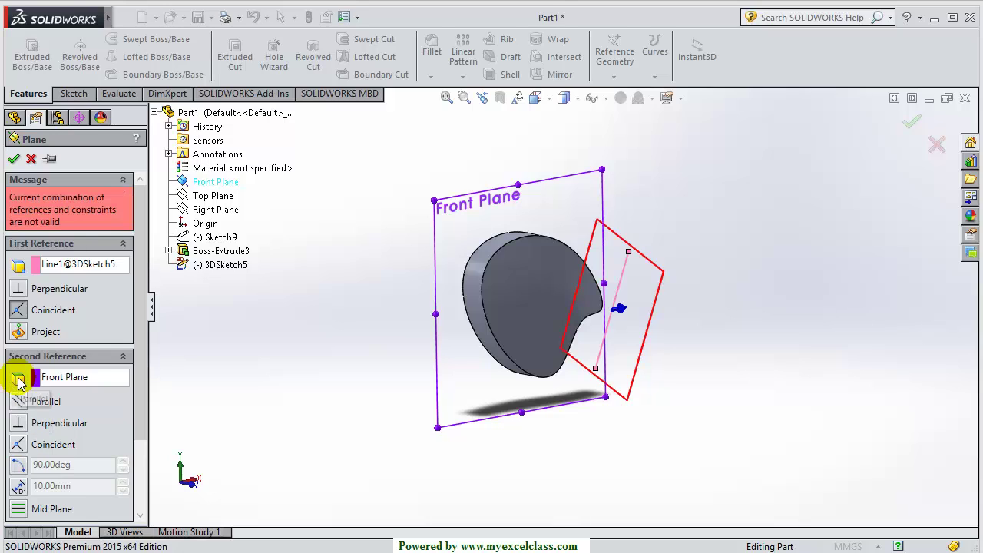
pyautogui.click(18, 424)
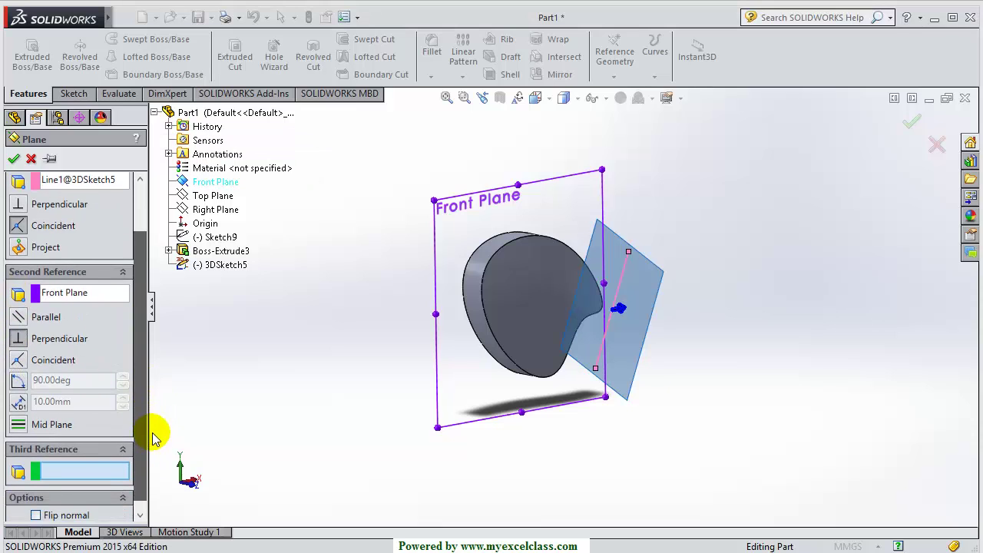
pyautogui.moveTo(281, 386); pyautogui.dragTo(314, 411, button='middle')
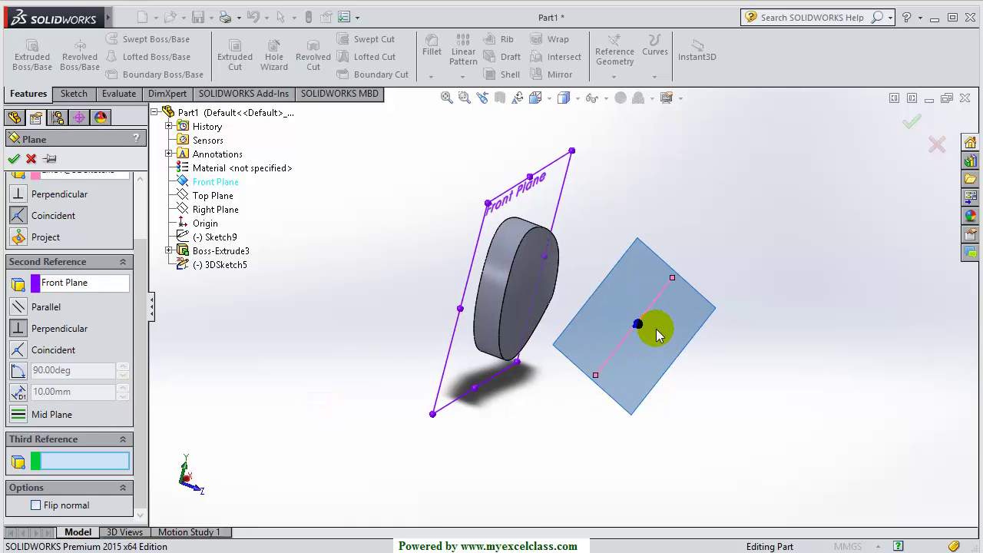
pyautogui.click(14, 159)
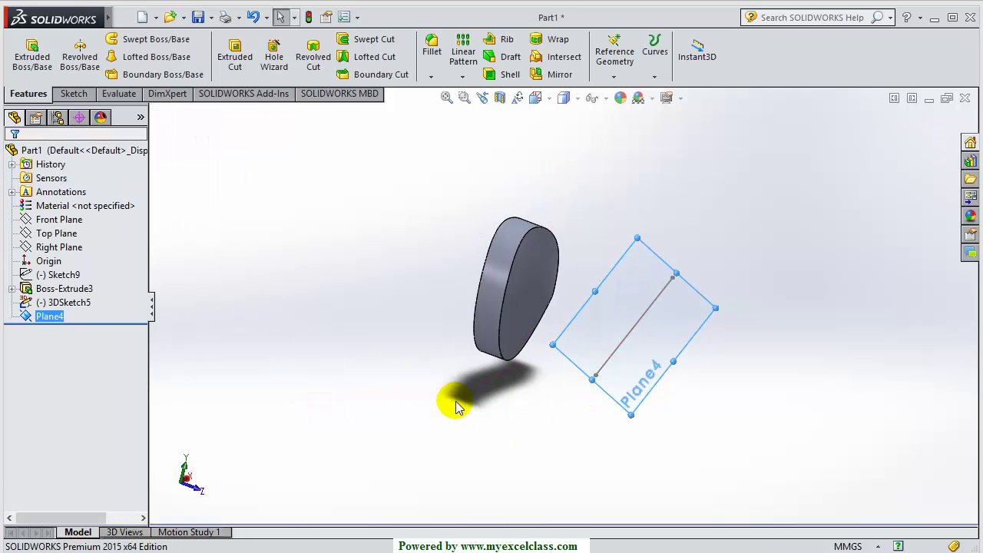
# Delete the plane through the slanted line and the 3D sketch containing that line
pyautogui.click(485, 417)
pyautogui.moveTo(485, 417); pyautogui.dragTo(468, 406, button='middle')
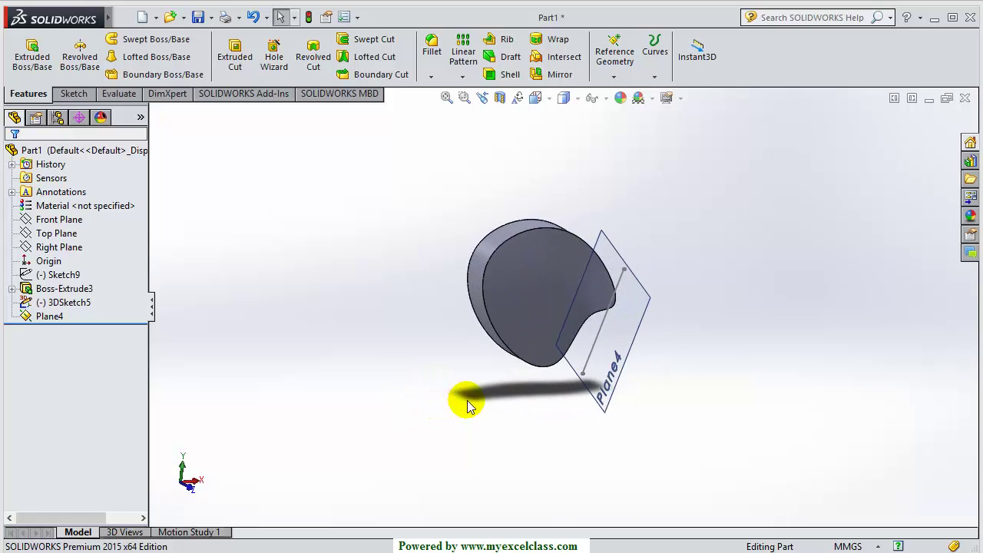
pyautogui.click(589, 364)
pyautogui.moveTo(509, 420); pyautogui.dragTo(496, 417, button='middle')
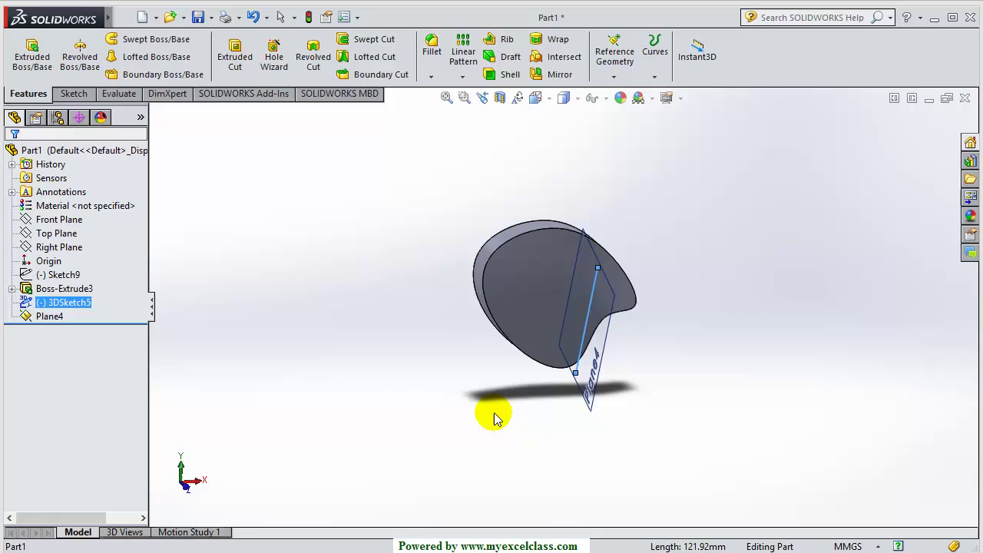
pyautogui.click(60, 315)
pyautogui.press('Delete')
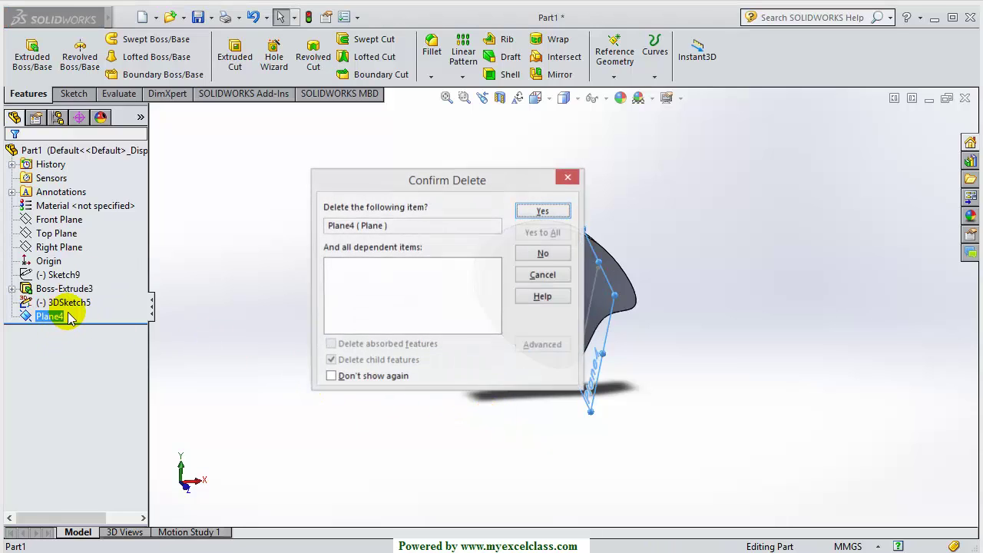
pyautogui.click(525, 217)
pyautogui.click(69, 302)
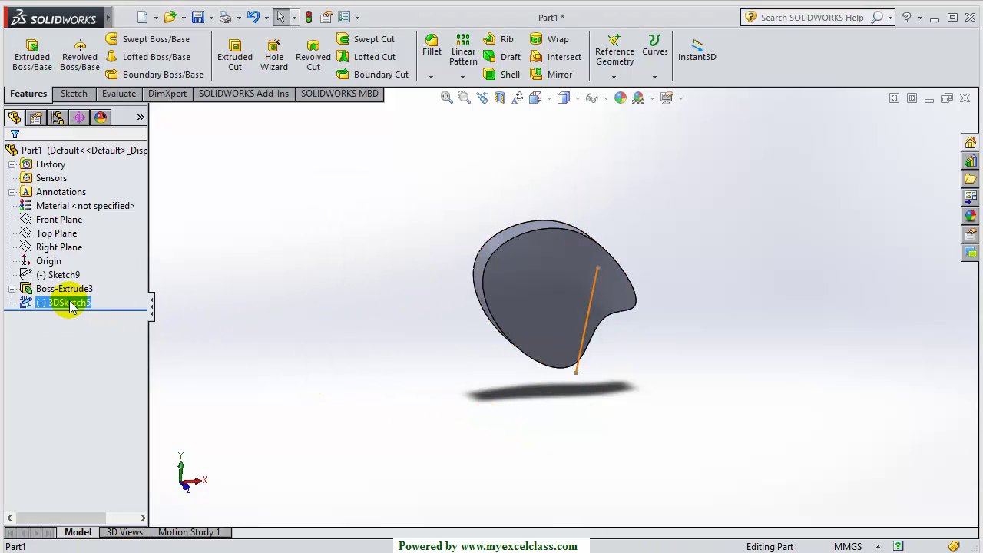
pyautogui.press('Delete')
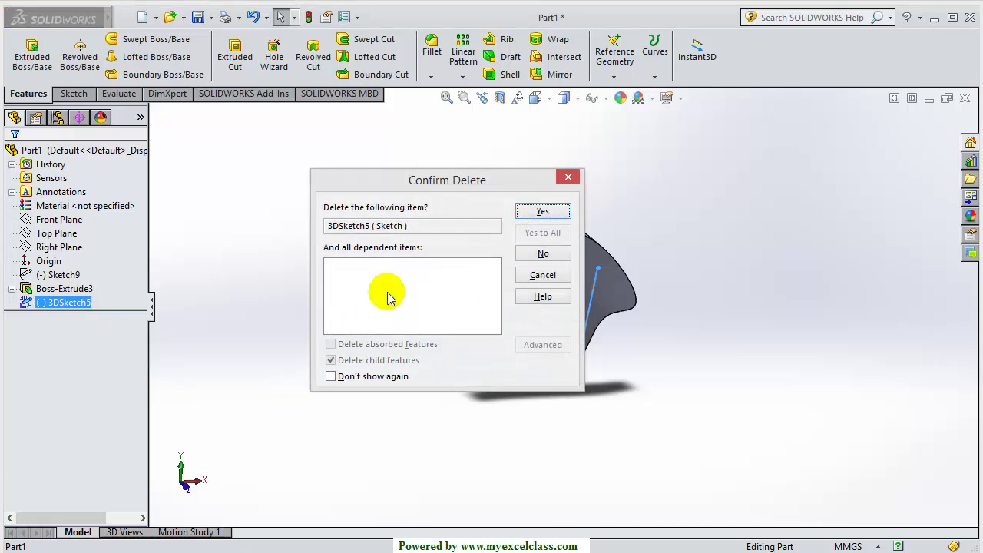
pyautogui.click(530, 210)
# Create a reference plane offset 50 mm from the Front Plane, in front of the solid
pyautogui.moveTo(373, 333); pyautogui.dragTo(417, 362, button='middle')
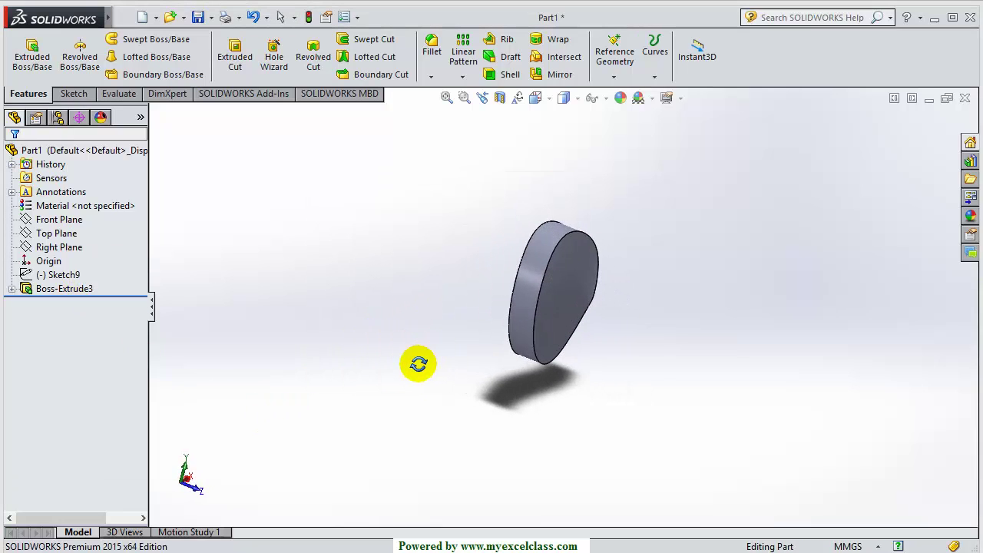
pyautogui.click(615, 61)
pyautogui.click(621, 90)
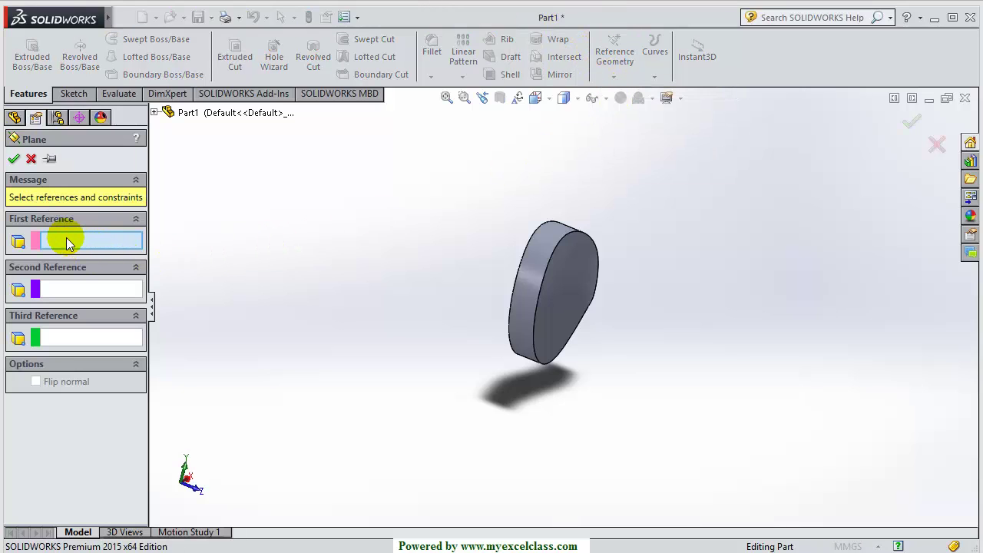
pyautogui.click(154, 113)
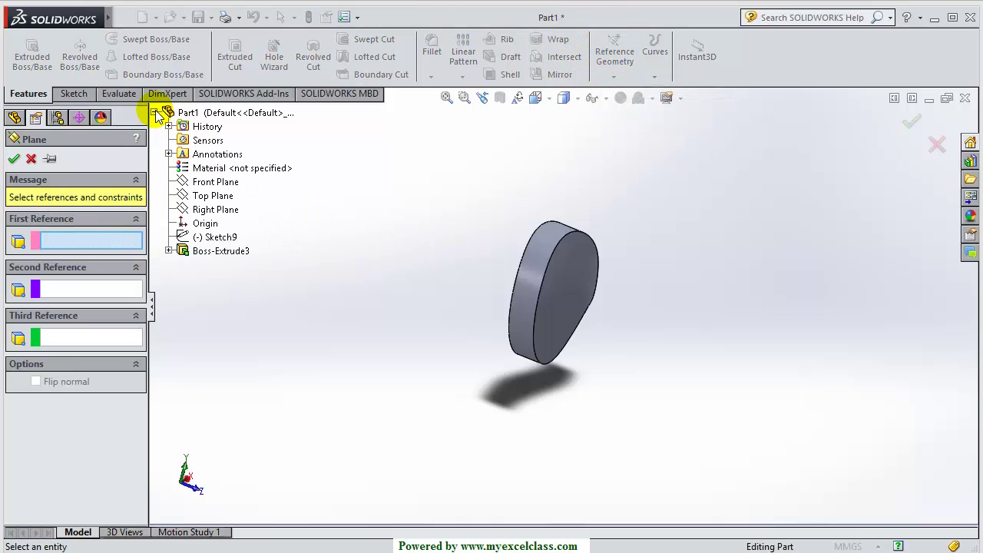
pyautogui.click(215, 182)
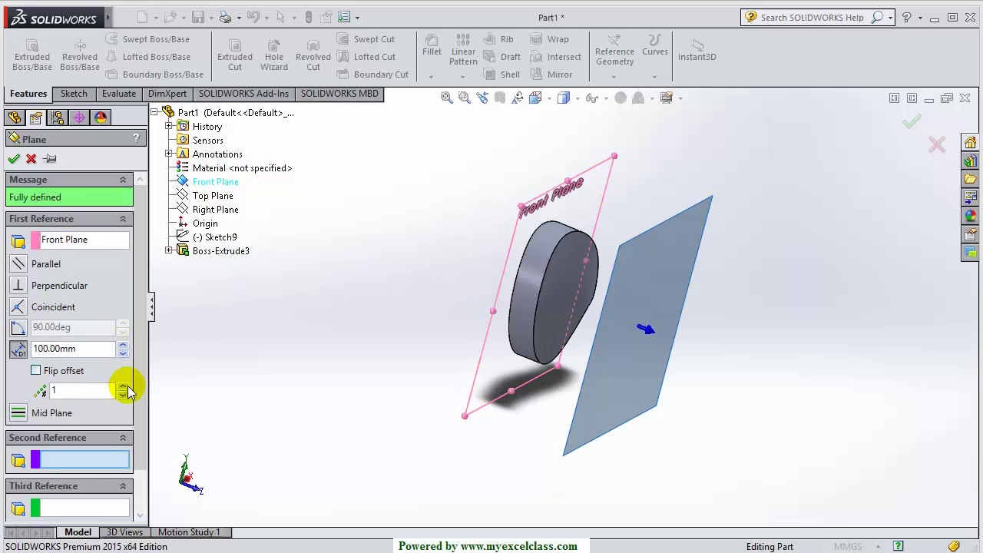
pyautogui.moveTo(82, 355); pyautogui.dragTo(33, 365)
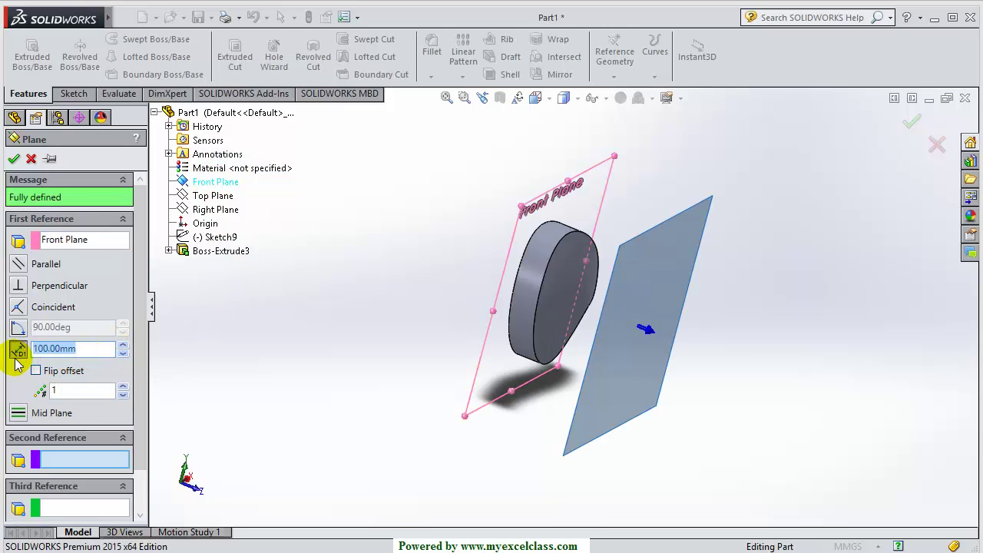
pyautogui.write('50')
pyautogui.press('Return')
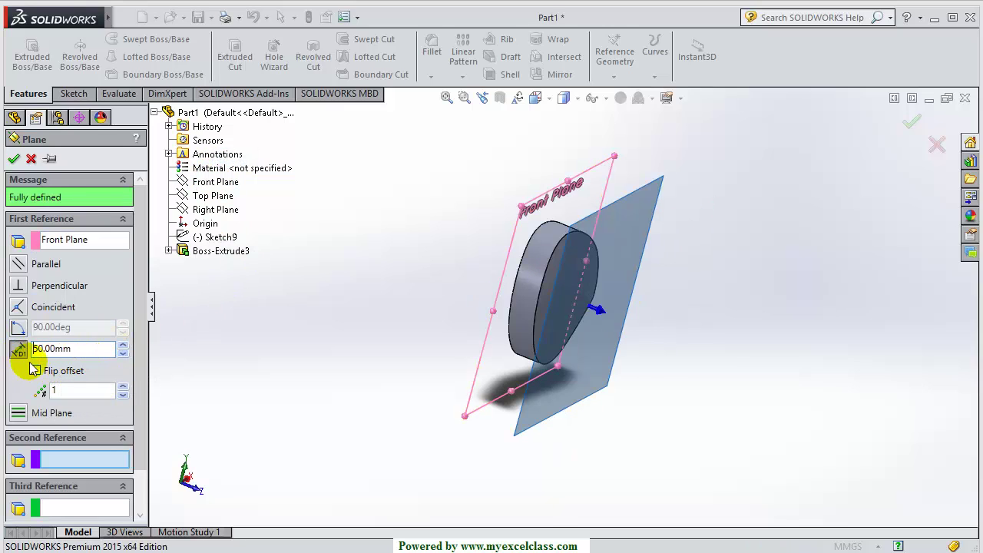
pyautogui.click(13, 159)
# Start a new 2D sketch on the offset plane in front of the solid
pyautogui.scroll(2, 476, 354)
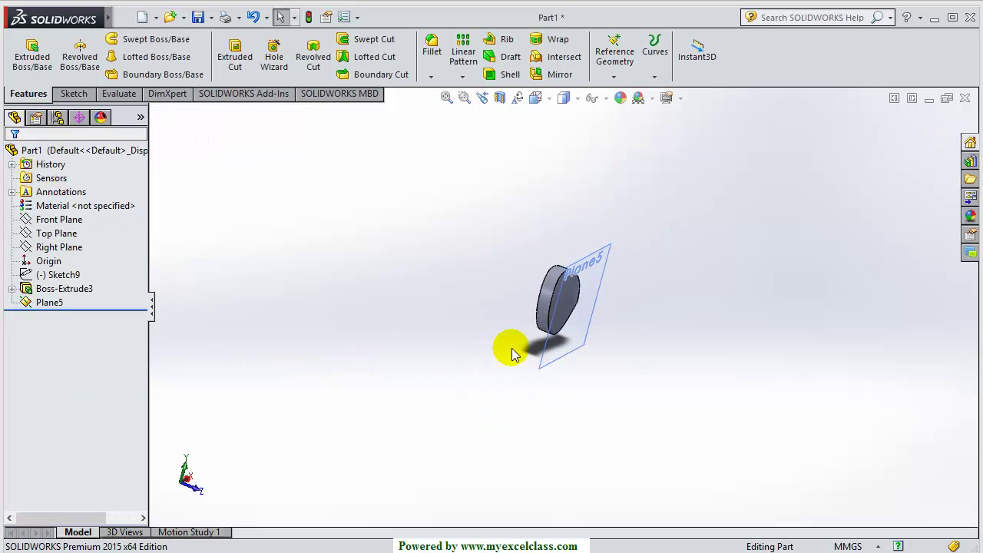
pyautogui.scroll(-3, 553, 346)
pyautogui.scroll(3, 685, 272)
pyautogui.scroll(-2, 657, 236)
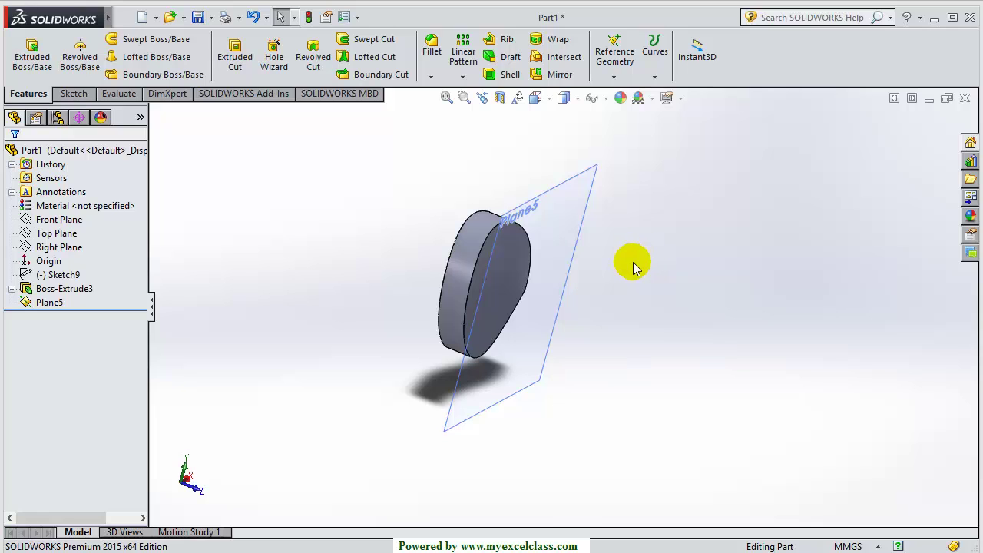
pyautogui.moveTo(621, 320); pyautogui.dragTo(606, 248, button='middle')
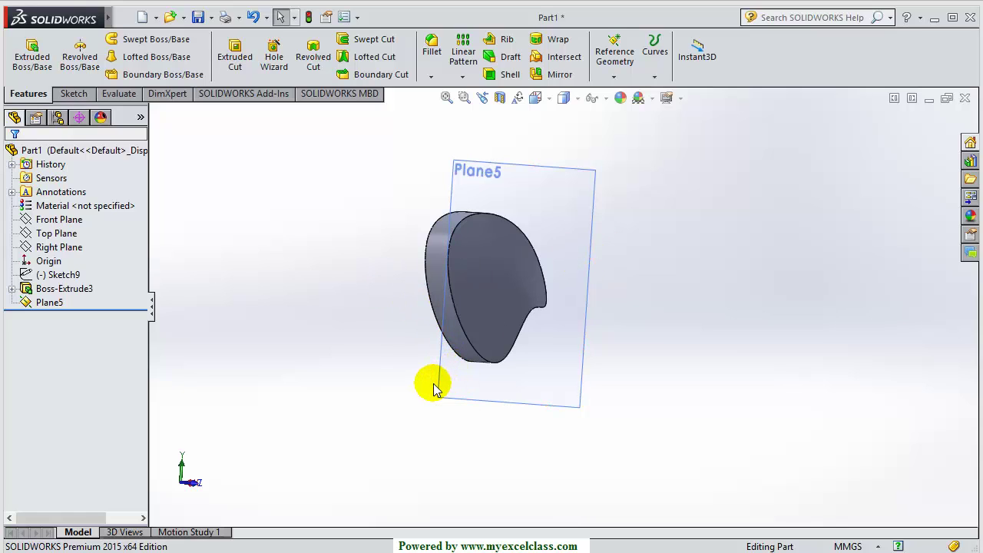
pyautogui.moveTo(364, 408); pyautogui.dragTo(355, 359, button='middle')
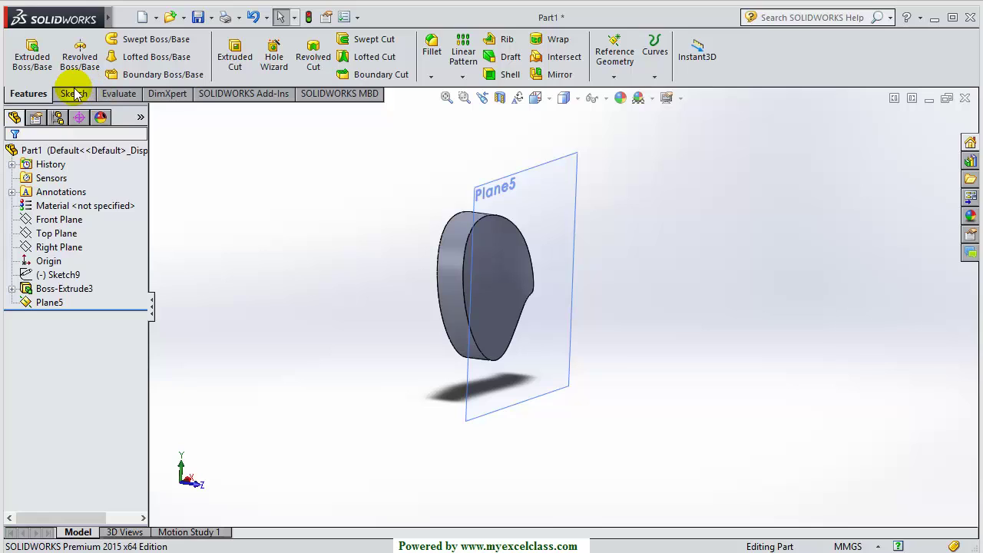
pyautogui.click(577, 218)
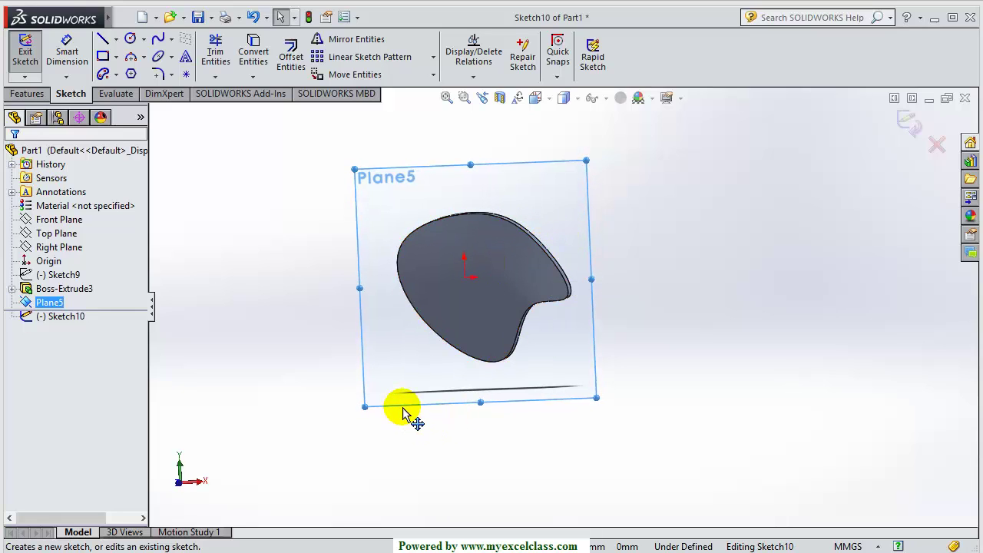
# Convert the solid's front outline edge into the sketch on the offset plane and finish the sketch
pyautogui.moveTo(264, 270); pyautogui.dragTo(276, 298, button='middle')
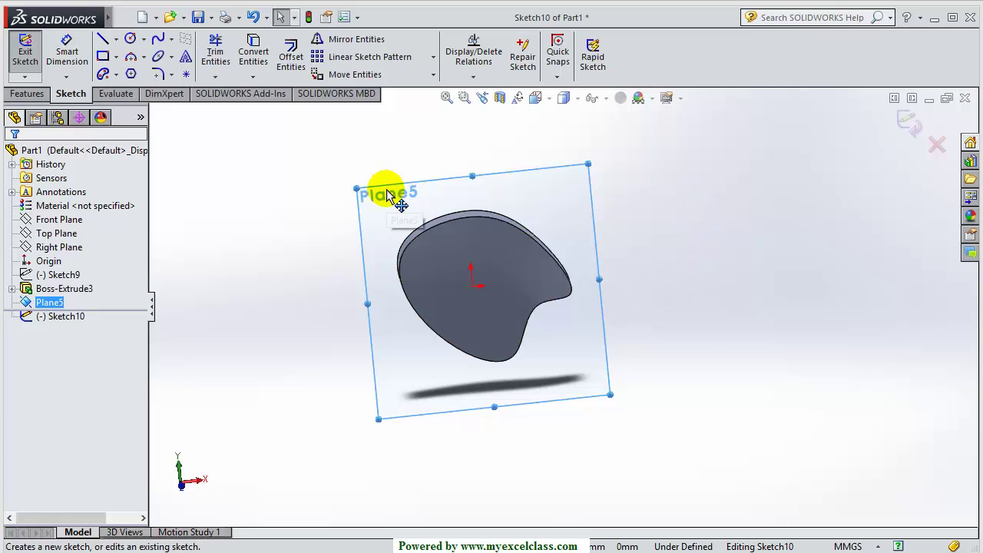
pyautogui.scroll(-3, 438, 197)
pyautogui.scroll(4, 434, 198)
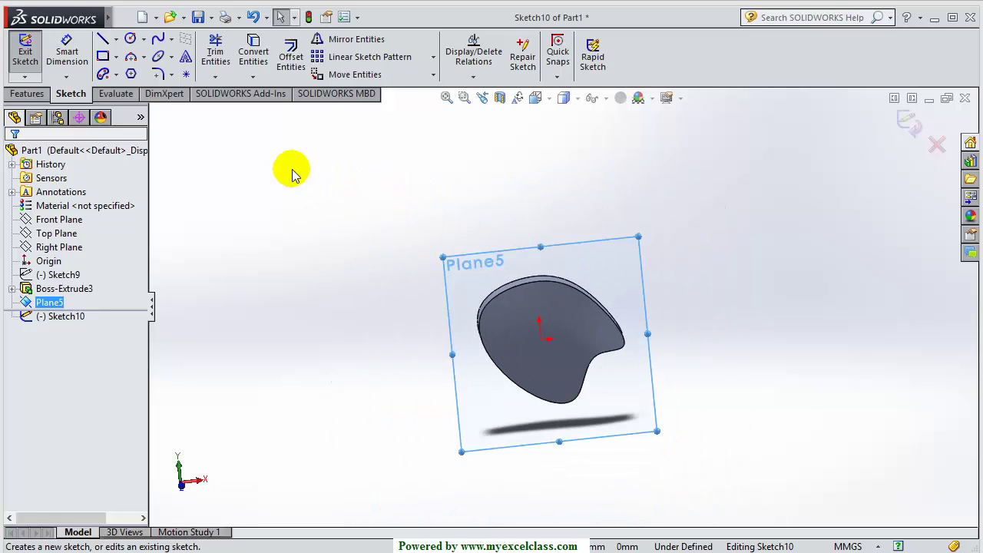
pyautogui.press('space')
pyautogui.click(377, 366)
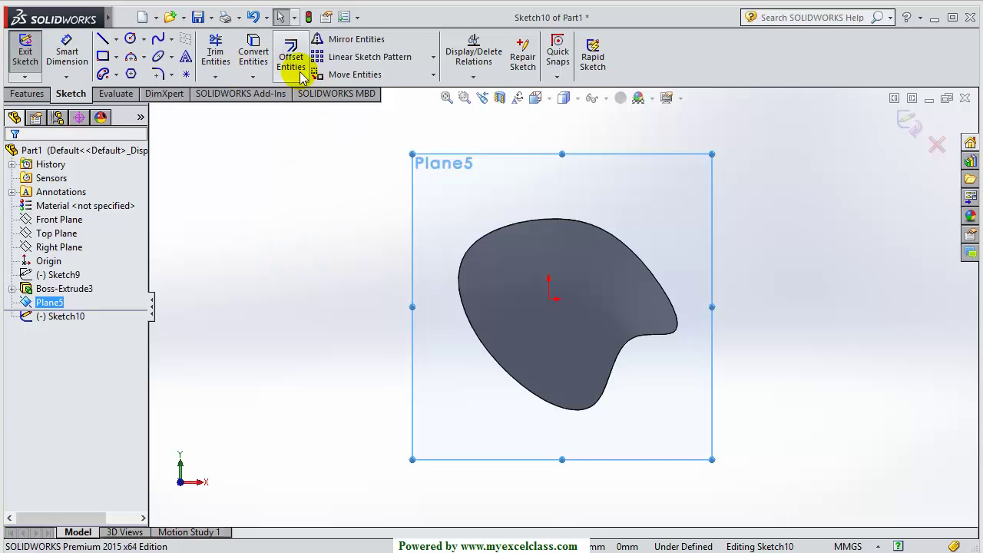
pyautogui.click(254, 76)
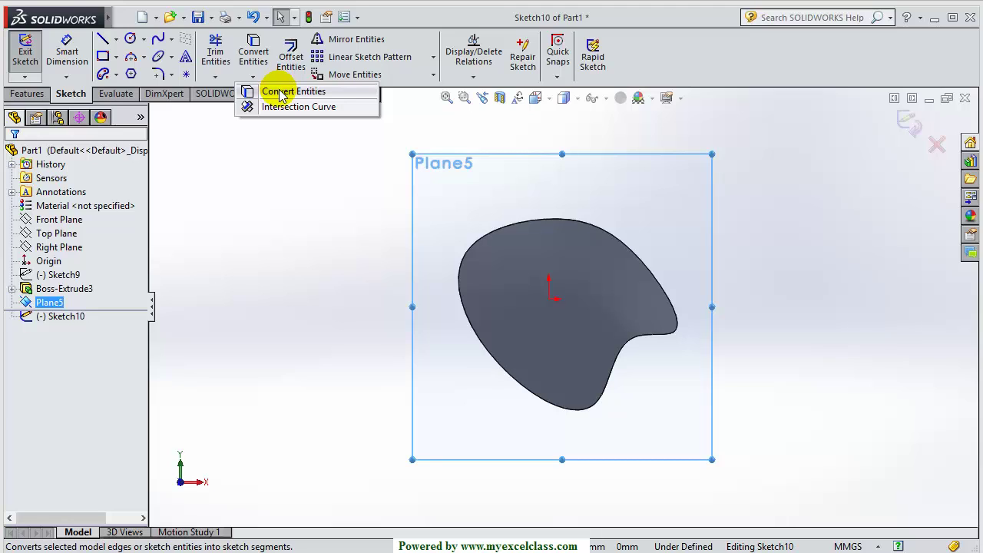
pyautogui.click(279, 93)
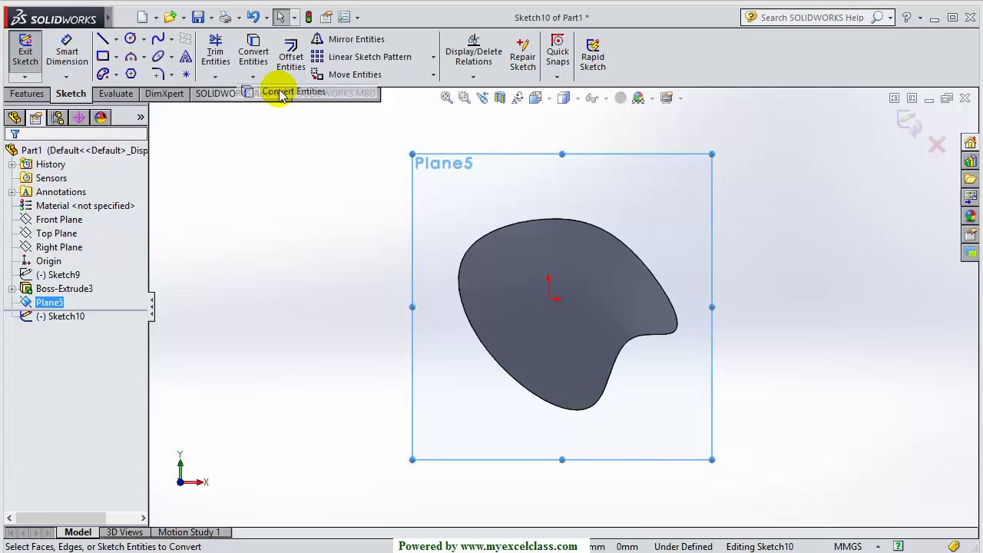
pyautogui.click(479, 345)
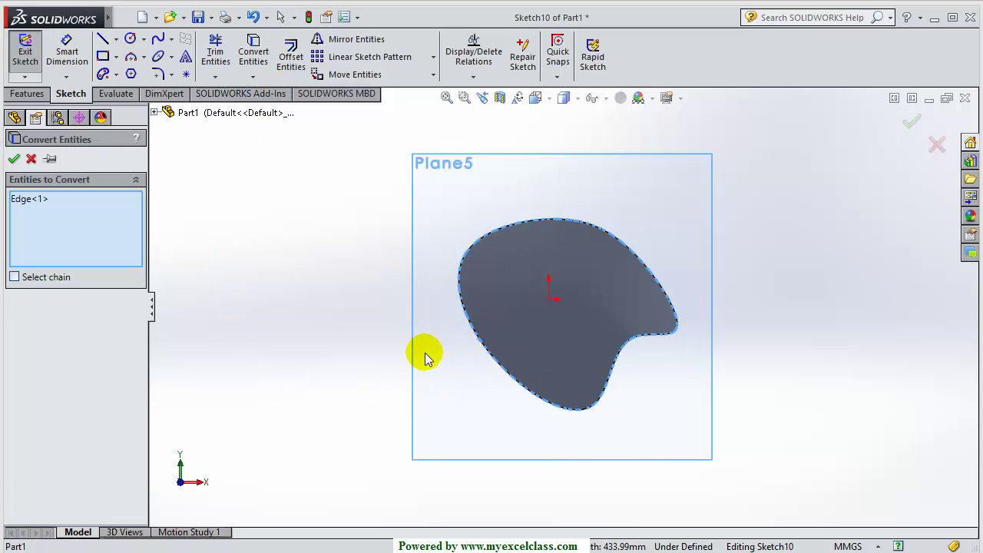
pyautogui.click(14, 160)
pyautogui.moveTo(323, 342)
pyautogui.mouseDown(button='middle')
pyautogui.moveTo(382, 365)
pyautogui.moveTo(414, 393)
pyautogui.mouseUp(button='middle')
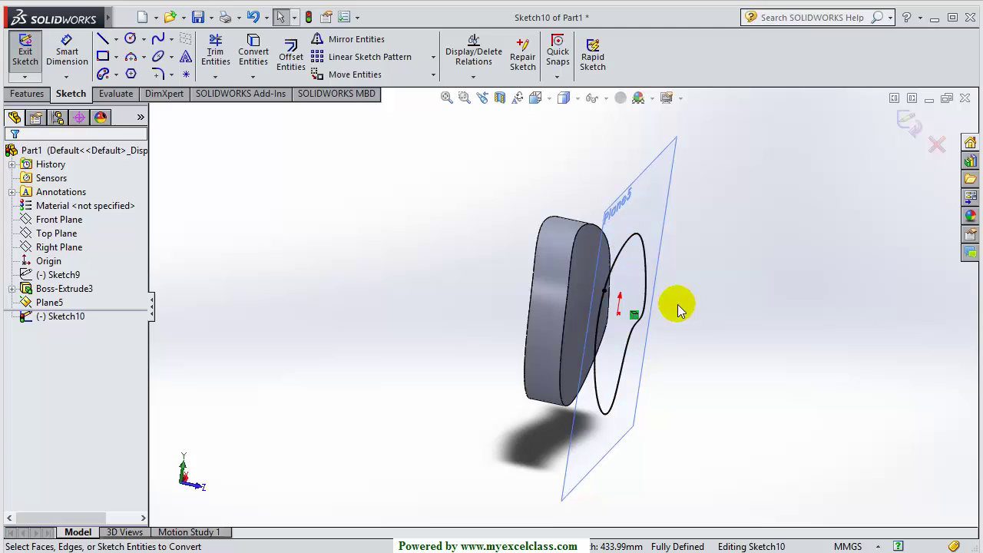
pyautogui.moveTo(681, 307)
pyautogui.mouseDown(button='middle')
pyautogui.moveTo(658, 318)
pyautogui.moveTo(652, 289)
pyautogui.moveTo(645, 308)
pyautogui.mouseUp(button='middle')
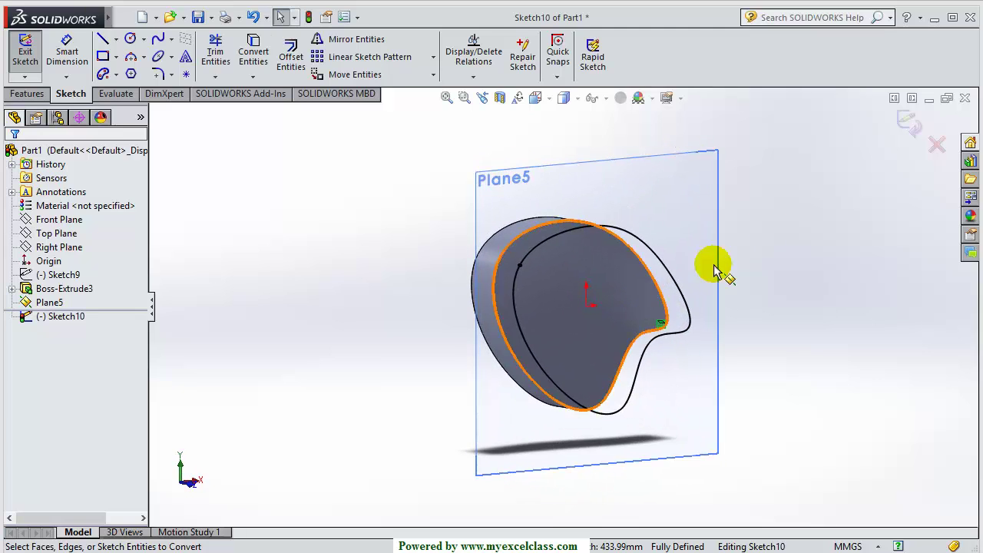
pyautogui.click(902, 131)
pyautogui.scroll(3, 807, 281)
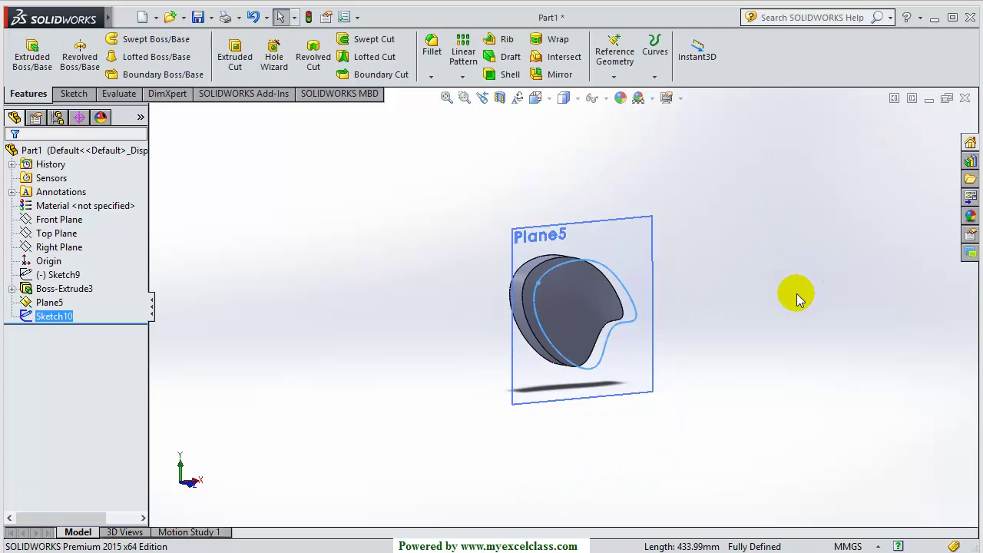
pyautogui.moveTo(666, 361); pyautogui.dragTo(649, 361, button='middle')
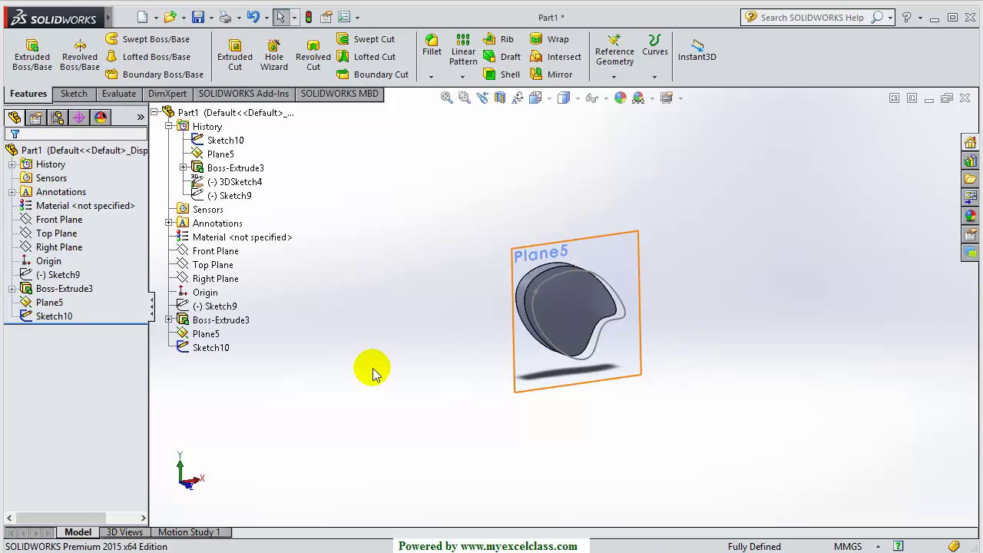
# Edit the solid's 3D profile sketch, moving the upper-right spline point inward to about X 50, Y 16.7, Z -4.3, and finish the sketch
pyautogui.click(69, 290)
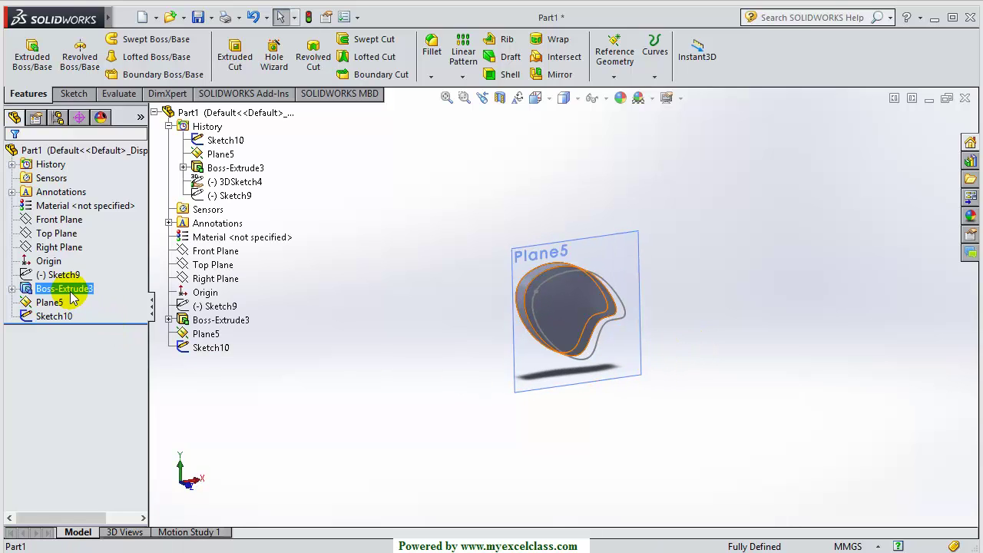
pyautogui.click(97, 245)
pyautogui.moveTo(463, 347)
pyautogui.mouseDown(button='middle')
pyautogui.moveTo(538, 325)
pyautogui.moveTo(555, 299)
pyautogui.moveTo(605, 321)
pyautogui.moveTo(564, 330)
pyautogui.mouseUp(button='middle')
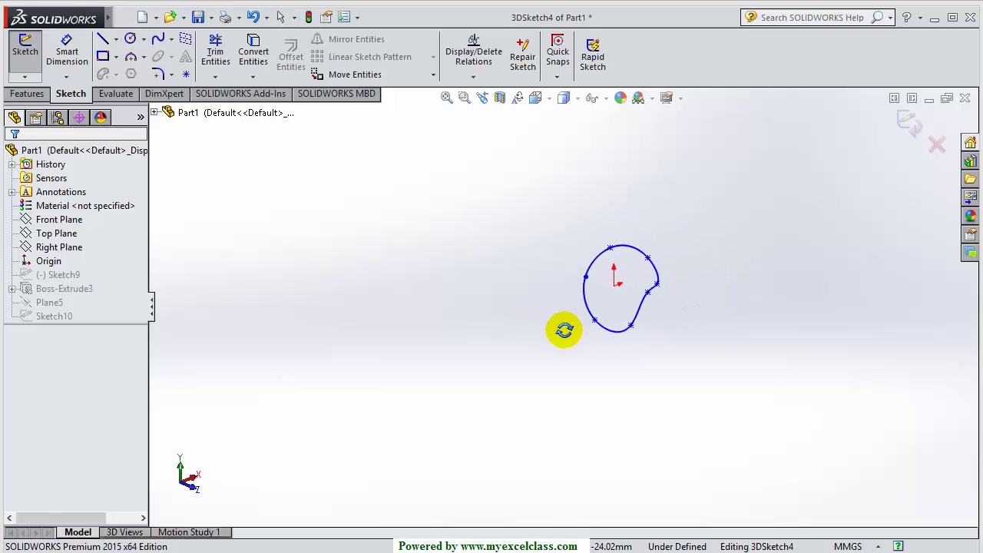
pyautogui.scroll(-3, 657, 277)
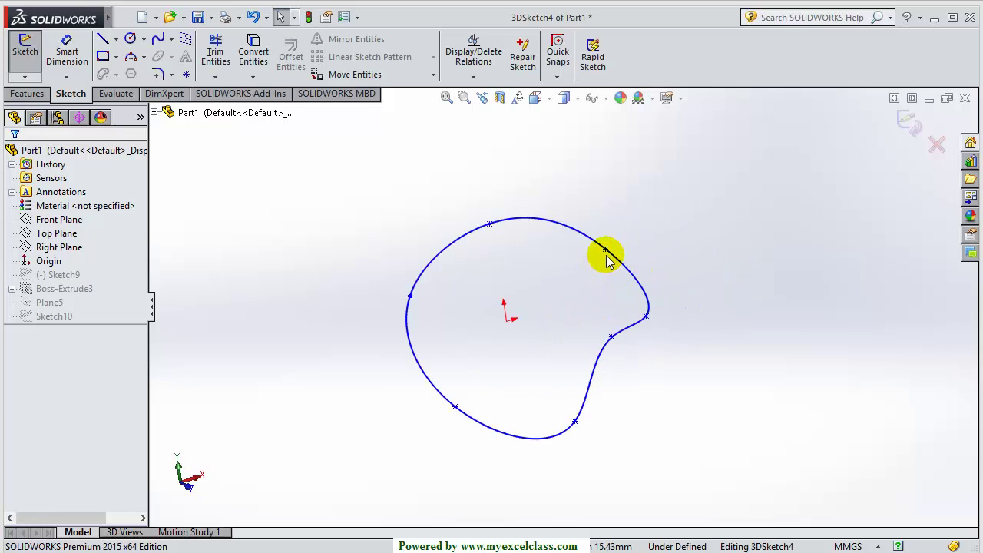
pyautogui.click(606, 252)
pyautogui.click(606, 251)
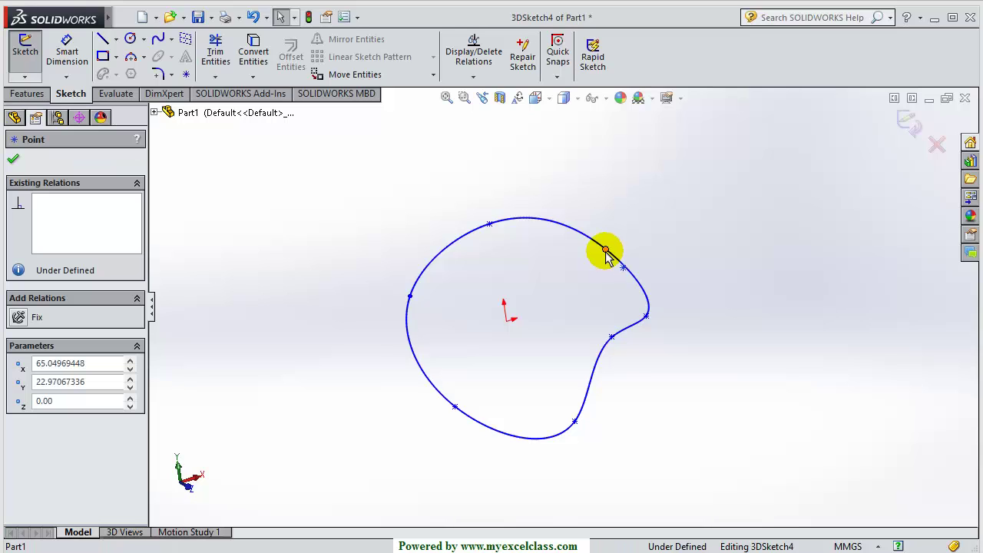
pyautogui.moveTo(596, 256); pyautogui.dragTo(586, 268)
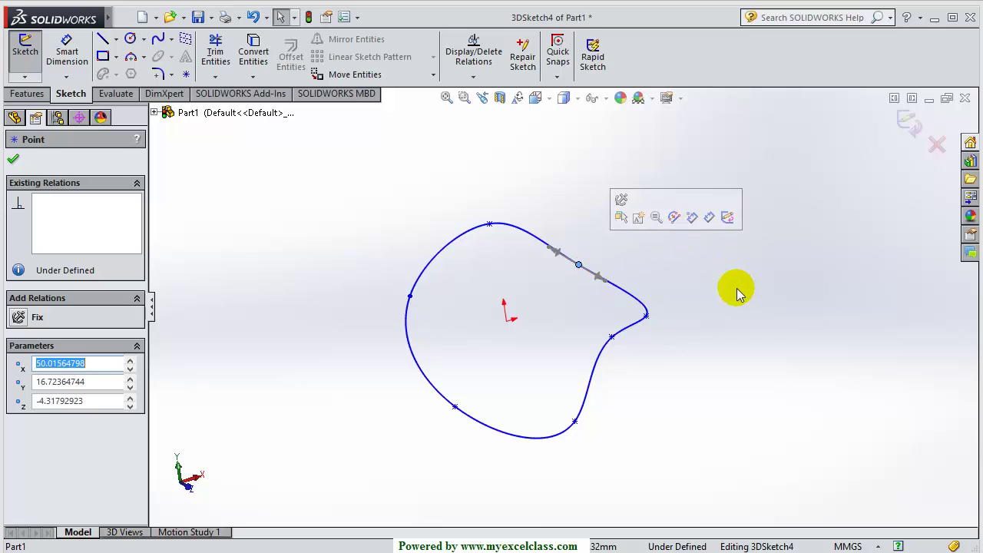
pyautogui.click(736, 285)
pyautogui.click(891, 125)
pyautogui.scroll(3, 450, 333)
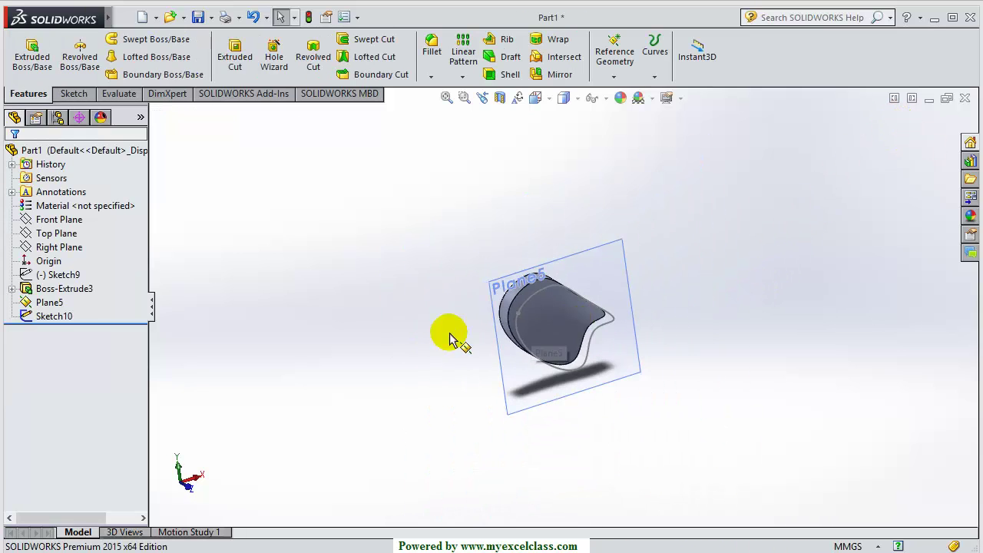
# Inspect from several angles how the converted outline on the offset plane compares with the reshaped solid
pyautogui.moveTo(450, 333)
pyautogui.mouseDown(button='middle')
pyautogui.moveTo(413, 345)
pyautogui.moveTo(435, 355)
pyautogui.mouseUp(button='middle')
pyautogui.scroll(-5, 542, 293)
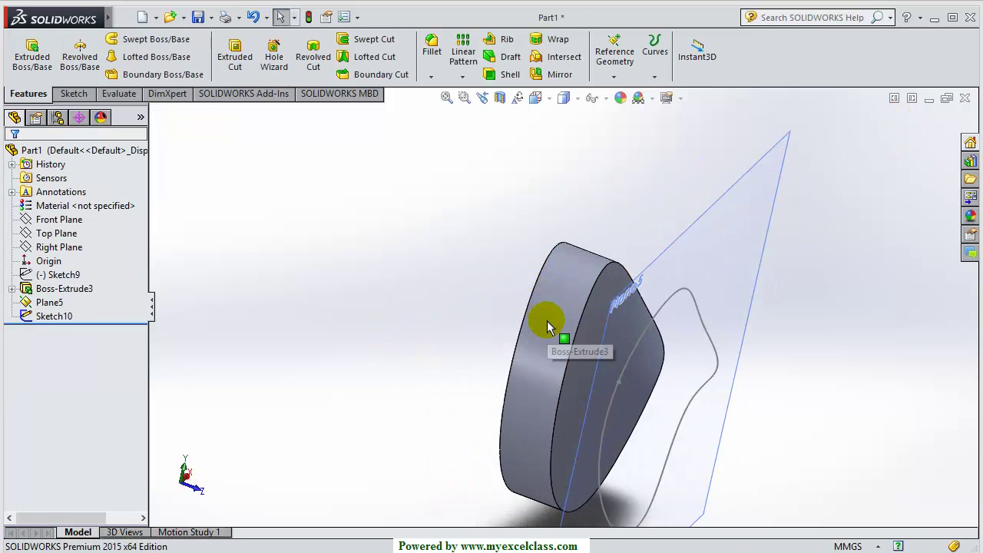
pyautogui.moveTo(505, 346); pyautogui.dragTo(470, 350, button='middle')
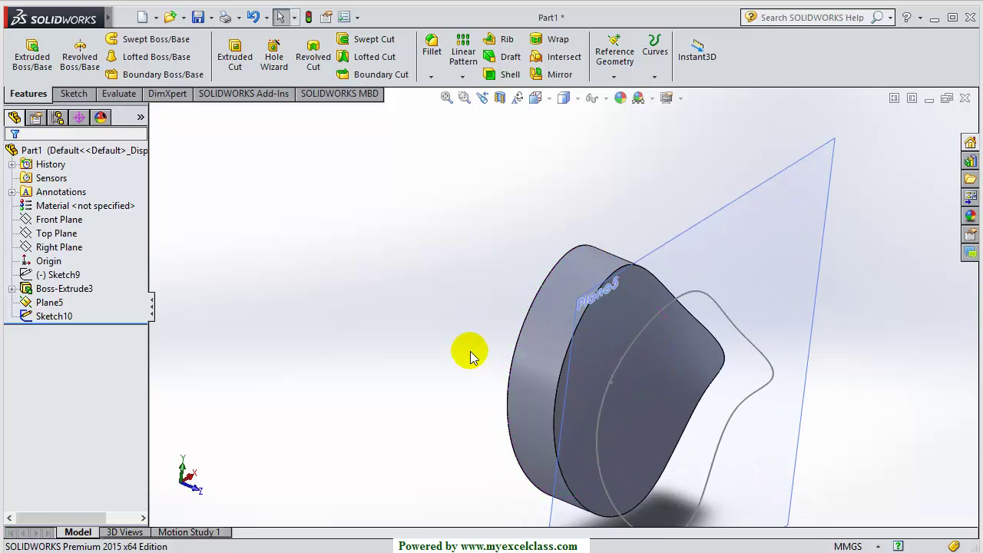
pyautogui.click(542, 373)
pyautogui.click(484, 395)
pyautogui.scroll(3, 481, 392)
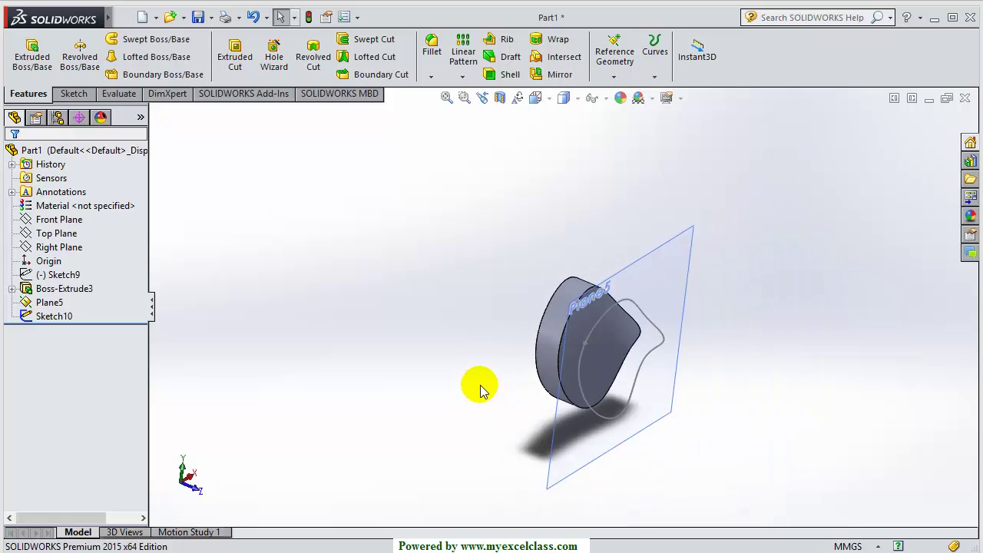
pyautogui.moveTo(478, 389); pyautogui.dragTo(637, 325, button='middle')
pyautogui.scroll(-4, 642, 317)
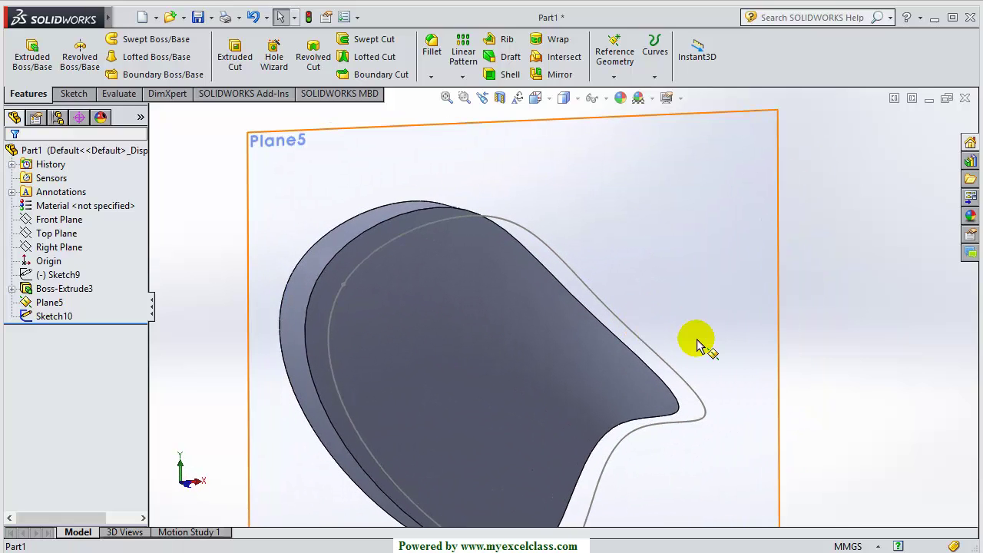
pyautogui.scroll(3, 697, 346)
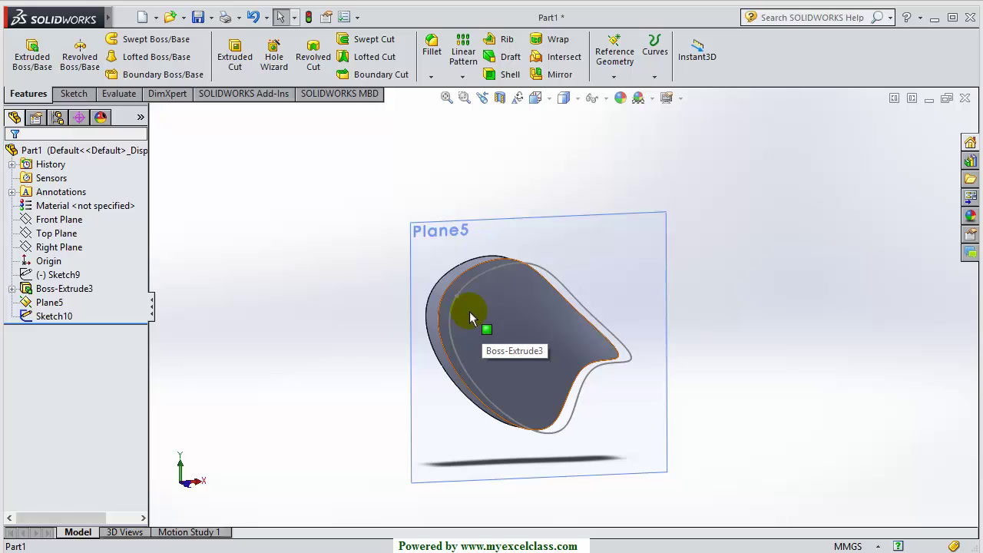
pyautogui.moveTo(323, 307); pyautogui.dragTo(387, 402, button='middle')
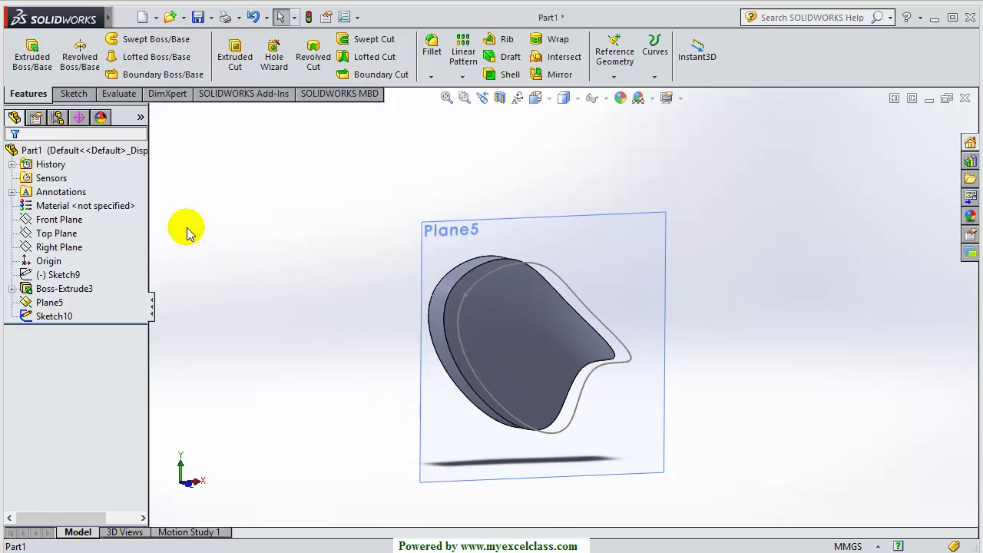
pyautogui.click(74, 94)
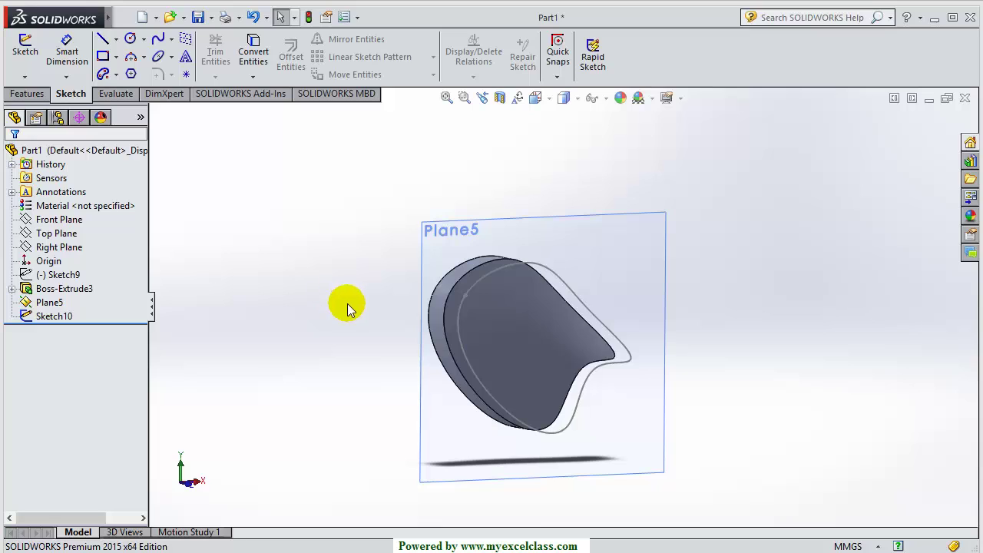
pyautogui.scroll(2, 393, 390)
pyautogui.moveTo(409, 401)
pyautogui.mouseDown(button='middle')
pyautogui.moveTo(425, 391)
pyautogui.moveTo(406, 395)
pyautogui.mouseUp(button='middle')
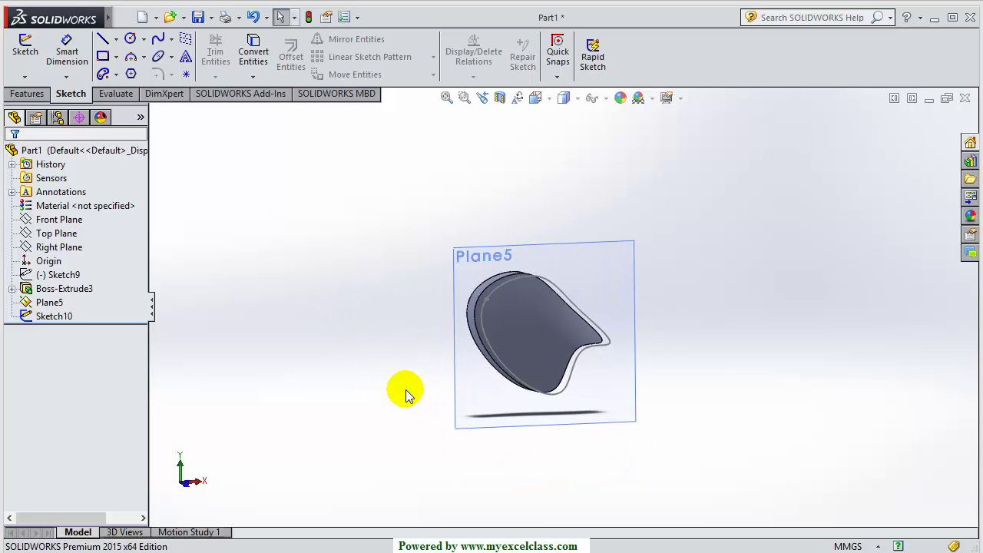
# Delete the offset plane in front of the solid together with its dependent outline sketch
pyautogui.click(505, 371)
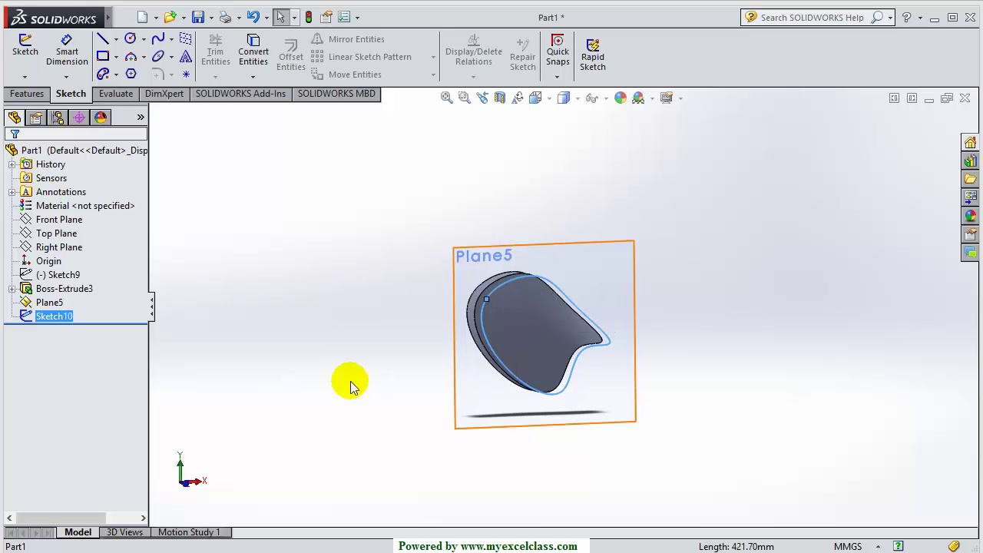
pyautogui.click(48, 303)
pyautogui.press('Delete')
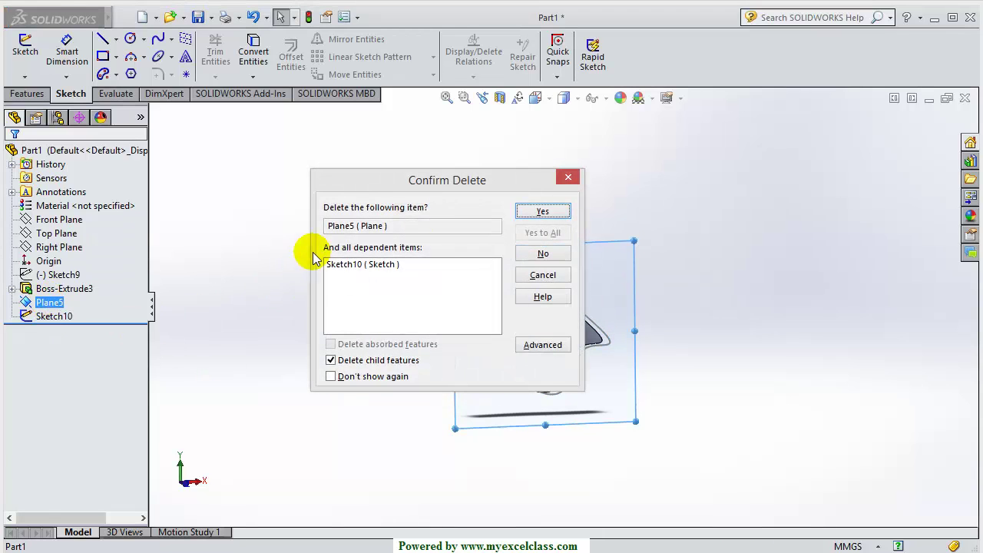
pyautogui.click(543, 211)
pyautogui.moveTo(520, 219)
pyautogui.mouseDown(button='middle')
pyautogui.moveTo(417, 235)
pyautogui.moveTo(396, 304)
pyautogui.moveTo(527, 358)
pyautogui.mouseUp(button='middle')
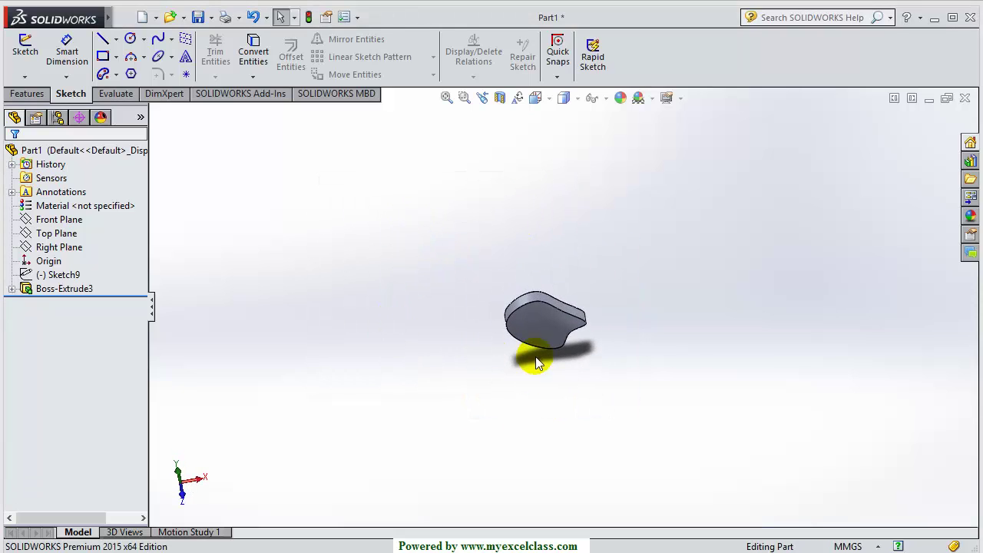
pyautogui.scroll(-3, 505, 433)
pyautogui.moveTo(505, 432); pyautogui.dragTo(522, 361, button='middle')
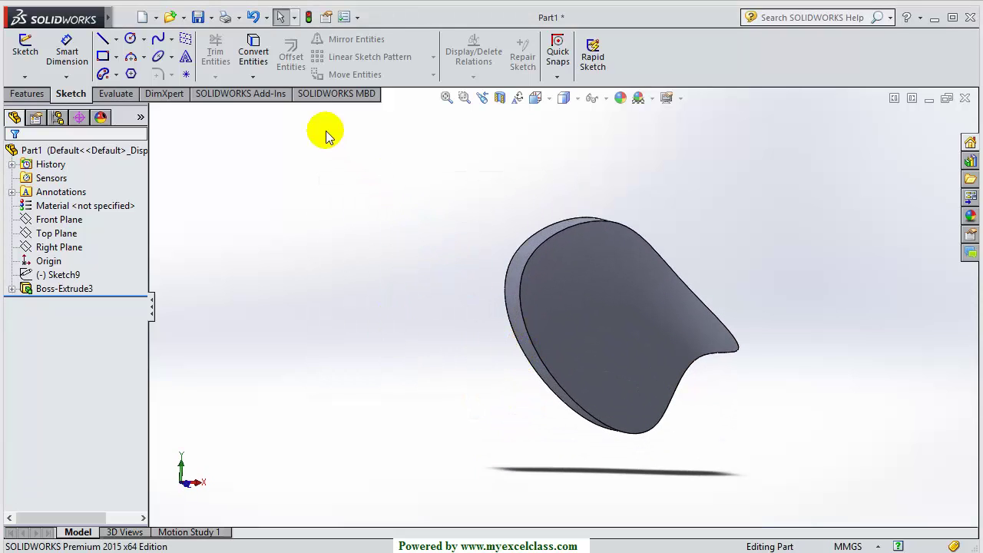
pyautogui.click(26, 94)
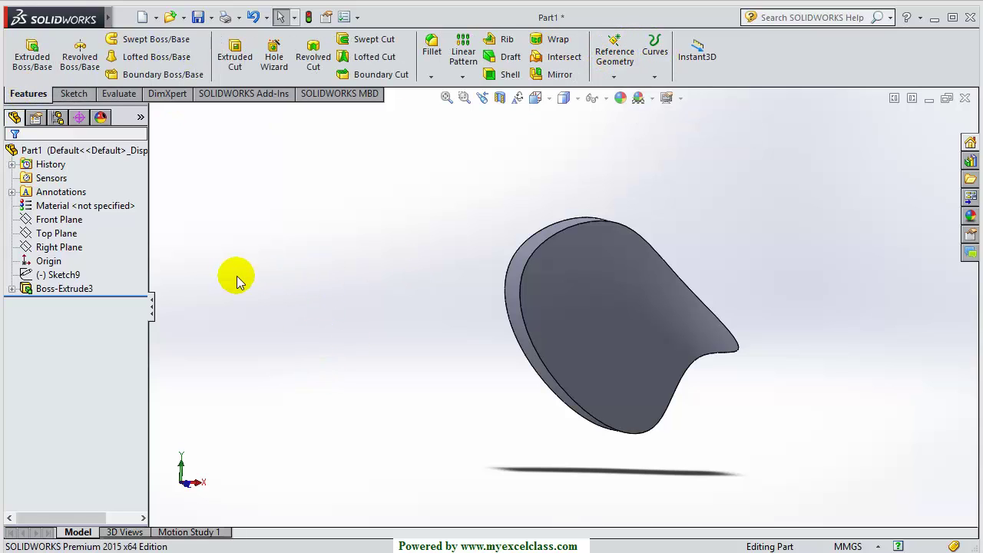
pyautogui.click(42, 248)
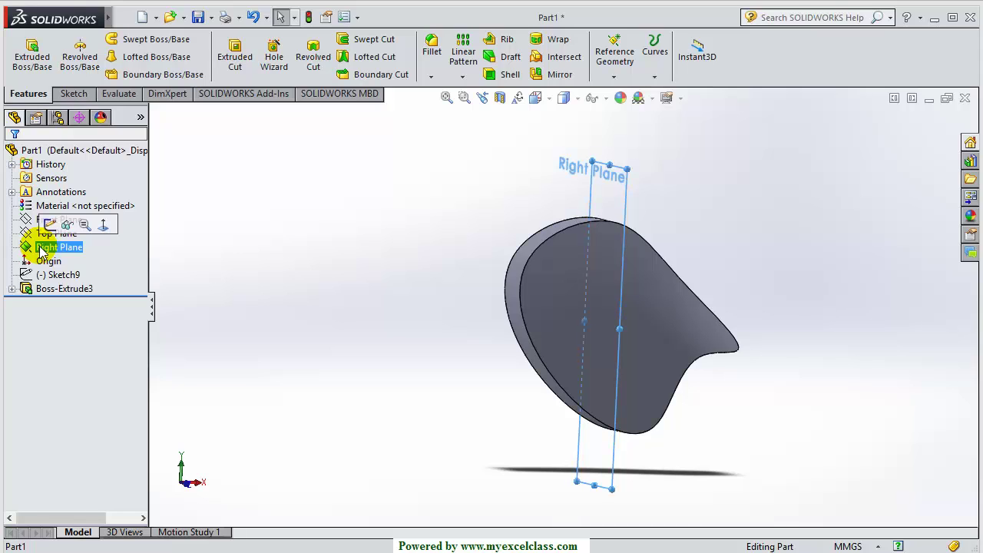
pyautogui.moveTo(285, 281); pyautogui.dragTo(341, 267, button='middle')
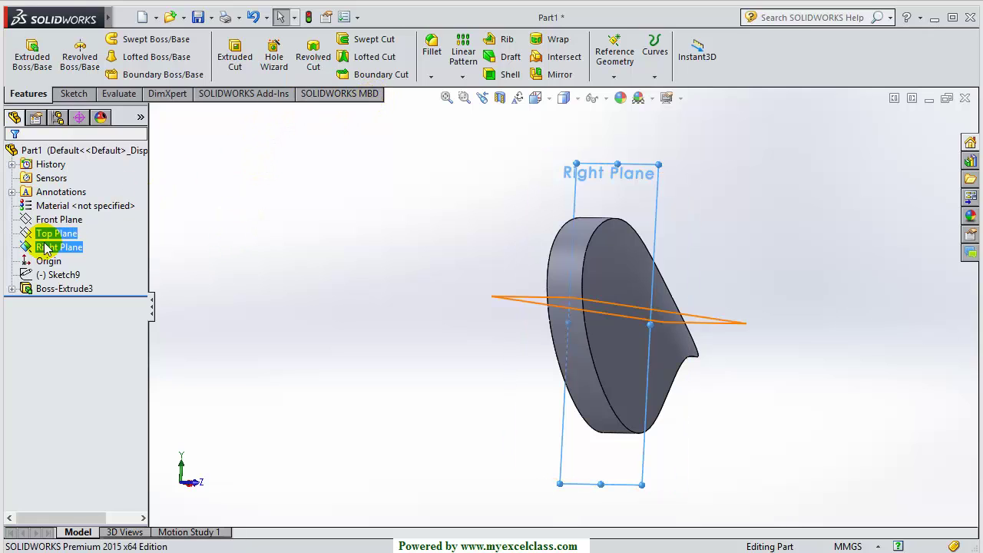
pyautogui.click(74, 94)
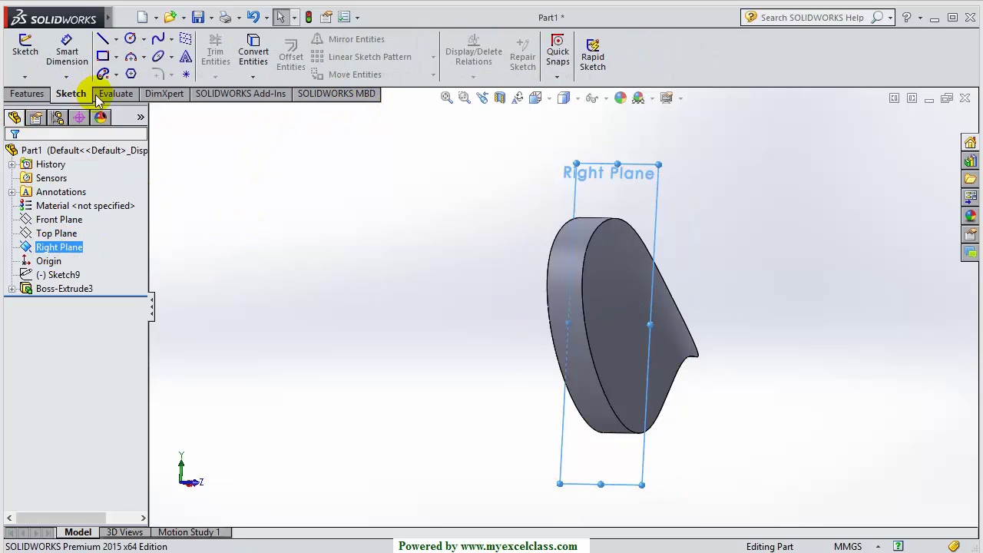
pyautogui.click(253, 77)
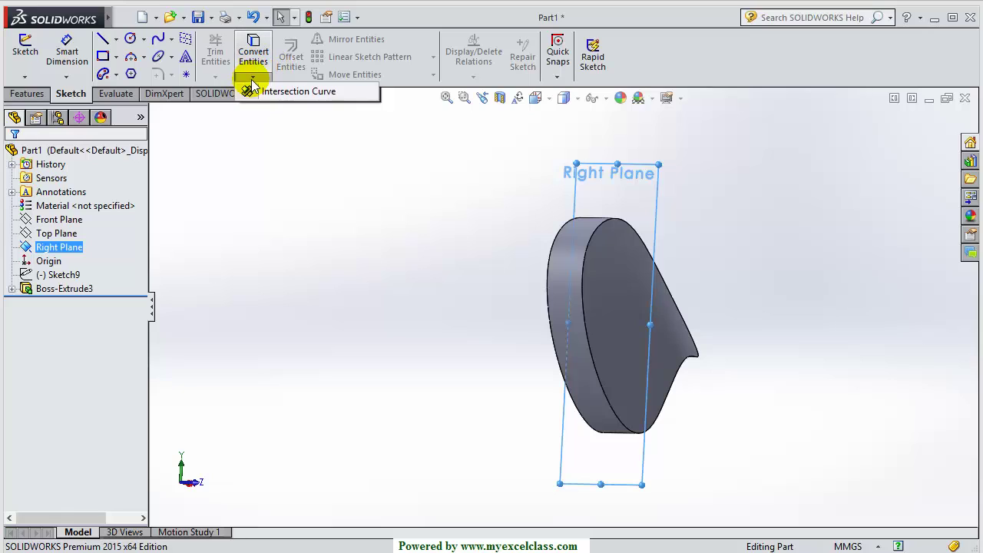
pyautogui.click(291, 93)
pyautogui.moveTo(384, 278); pyautogui.dragTo(358, 310, button='middle')
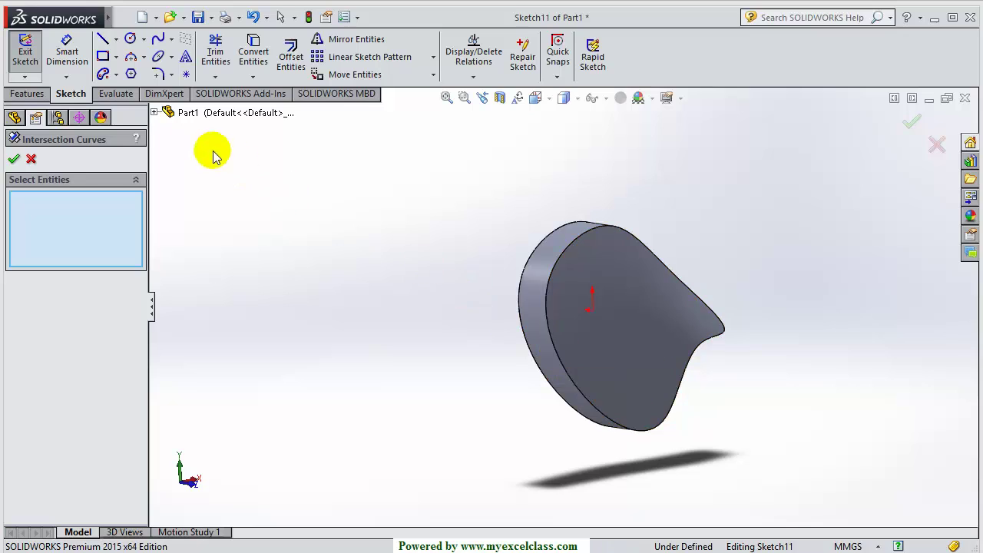
pyautogui.click(156, 114)
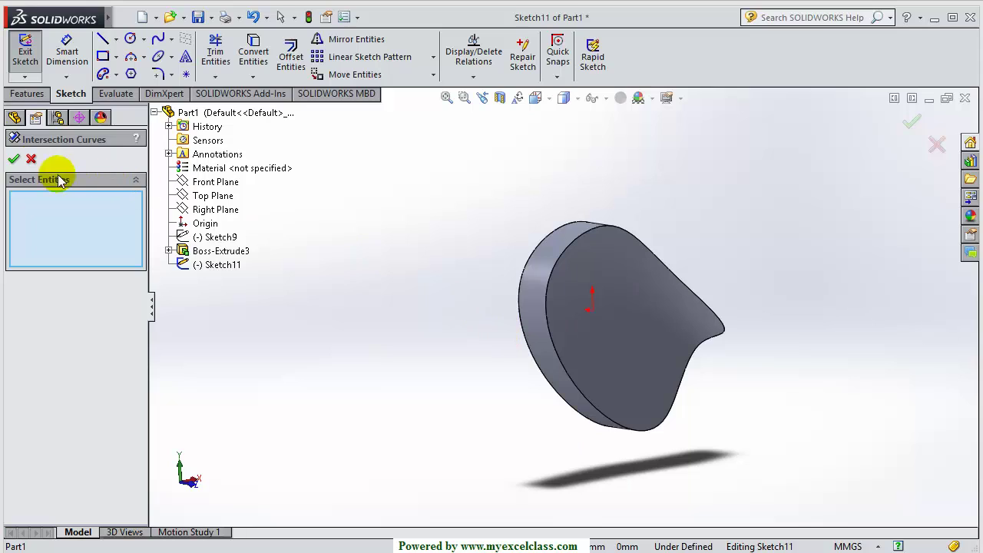
pyautogui.click(32, 161)
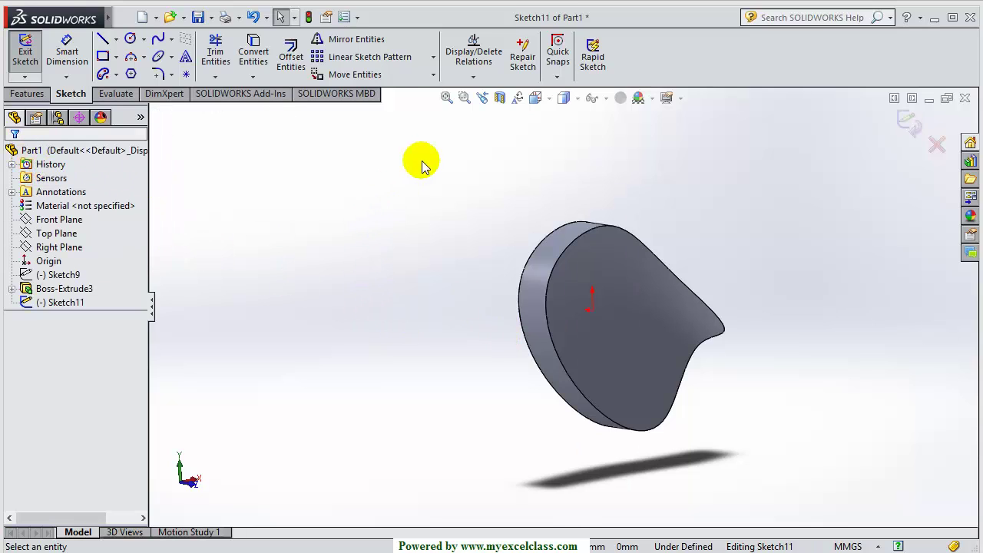
pyautogui.moveTo(436, 296); pyautogui.dragTo(378, 305, button='middle')
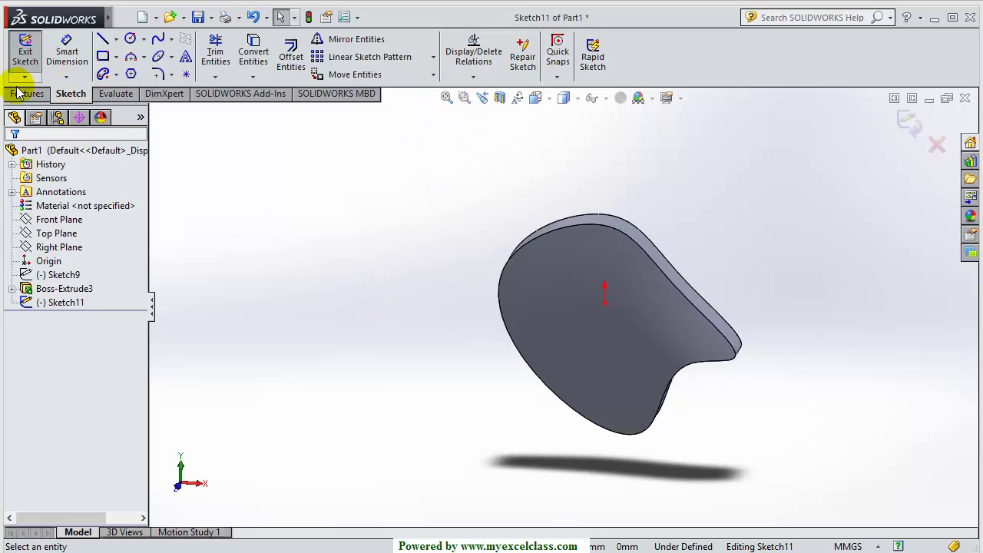
pyautogui.click(18, 94)
pyautogui.click(618, 63)
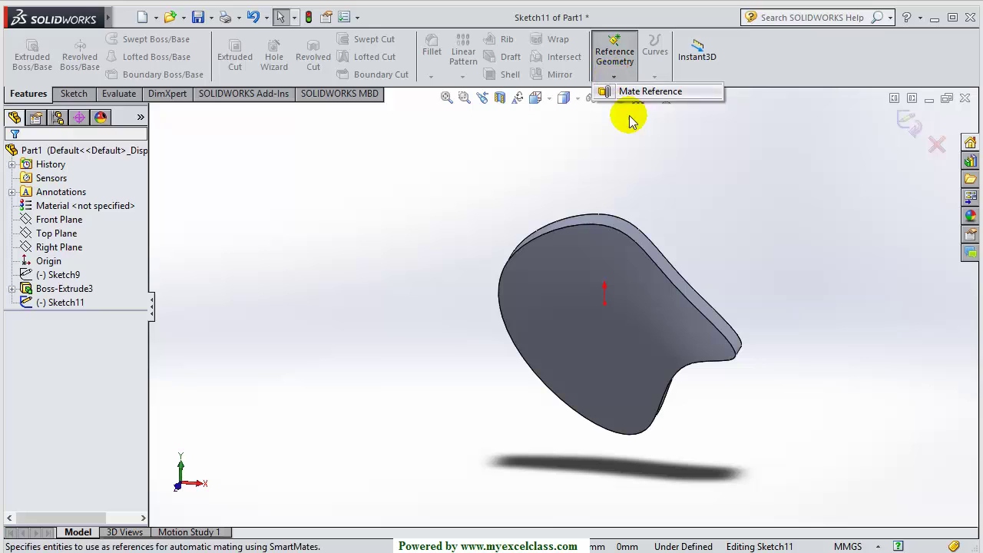
pyautogui.click(607, 188)
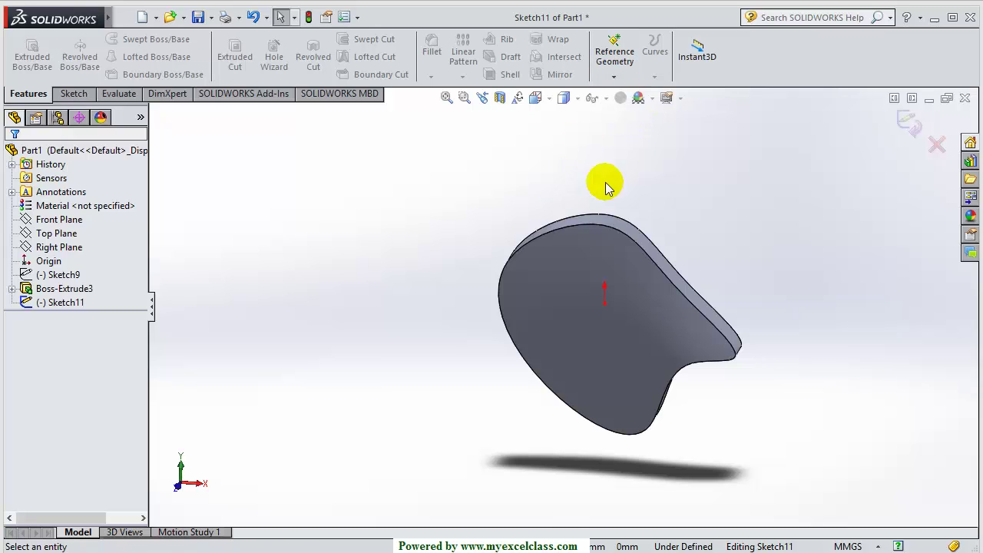
pyautogui.click(938, 146)
pyautogui.click(509, 292)
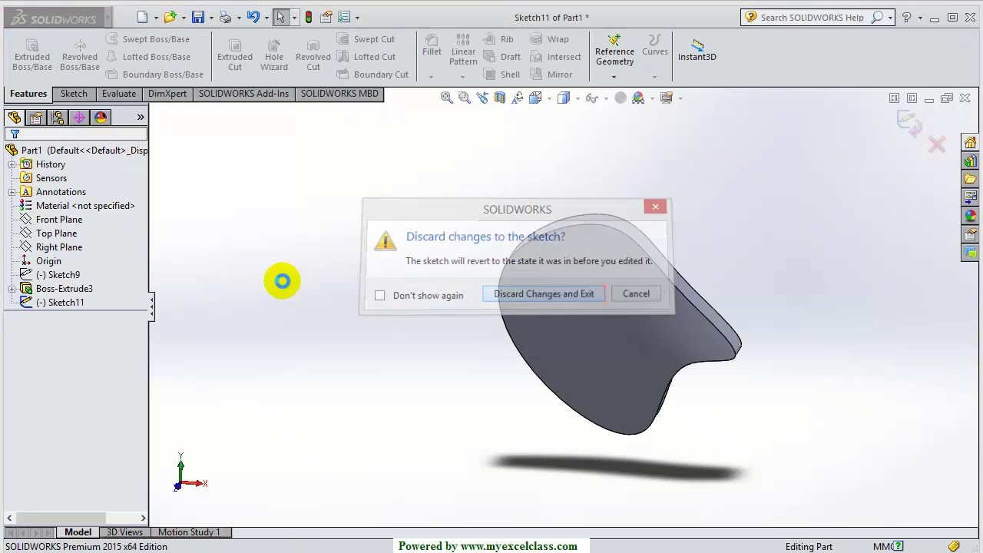
# Start an Intersection Curve in a new 3D sketch with the Right Plane as the first entity
pyautogui.moveTo(233, 273); pyautogui.dragTo(322, 279, button='middle')
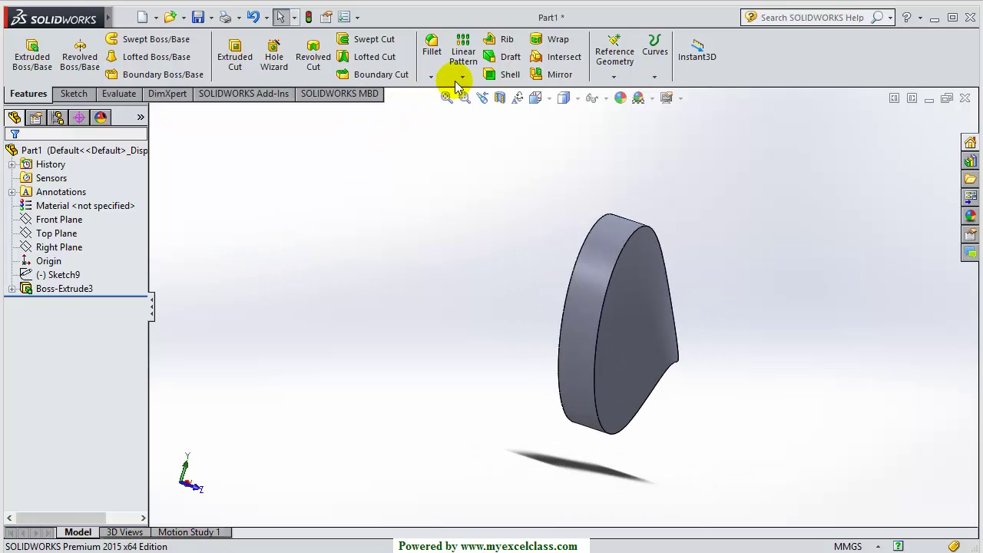
pyautogui.click(85, 97)
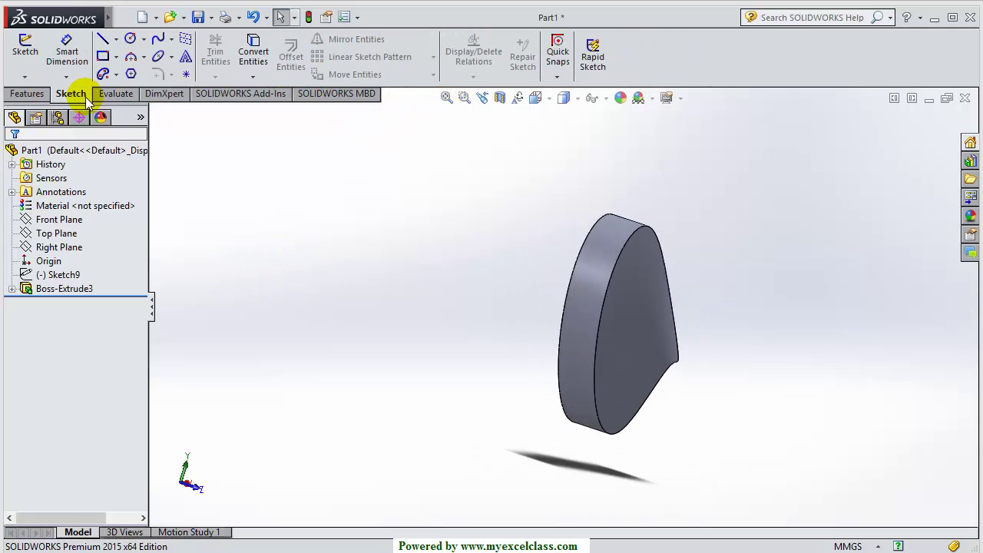
pyautogui.click(254, 76)
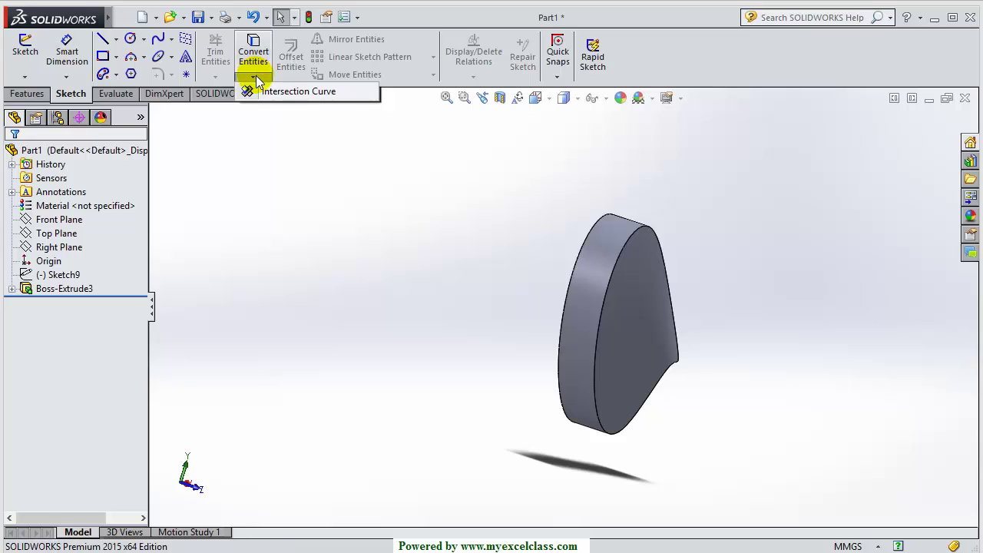
pyautogui.click(282, 90)
pyautogui.moveTo(362, 264); pyautogui.dragTo(530, 326, button='middle')
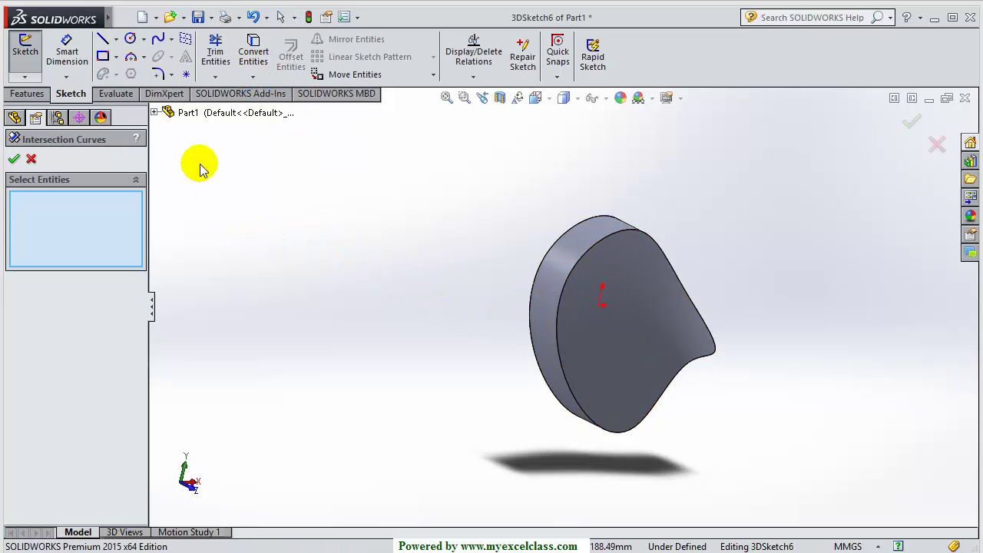
pyautogui.click(154, 112)
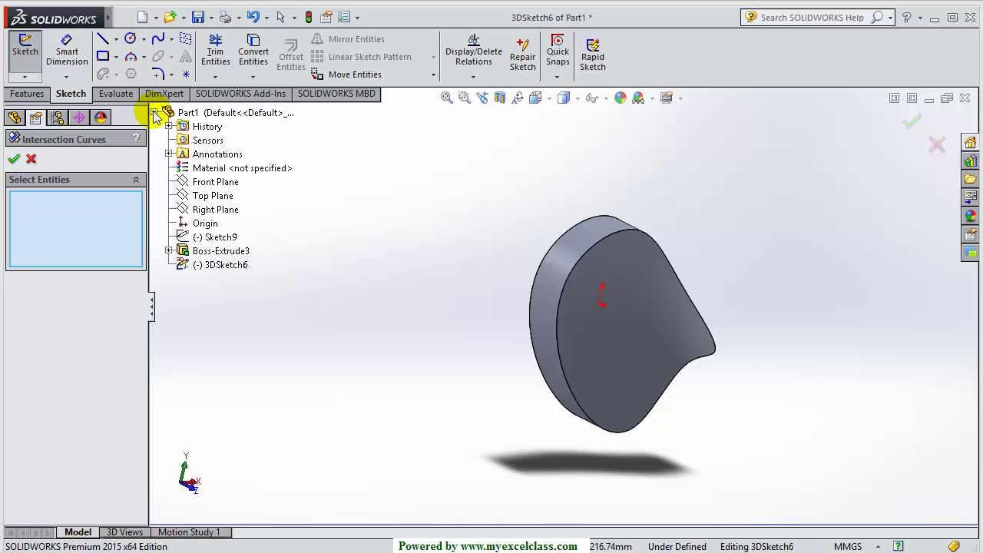
pyautogui.click(218, 211)
# Intersect the Right Plane with the solid's rim face and both large faces, and close the Intersection Curves command
pyautogui.moveTo(520, 351); pyautogui.dragTo(587, 336, button='middle')
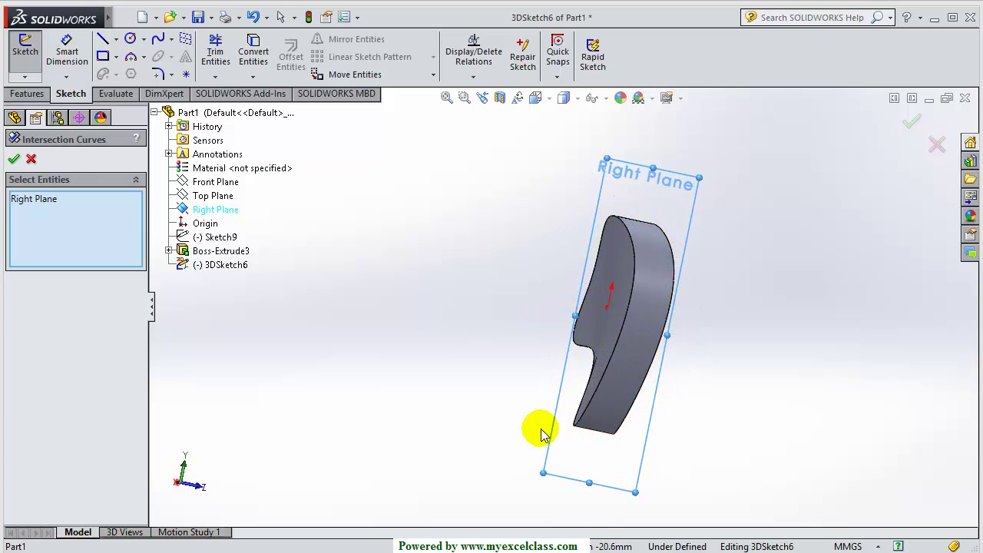
pyautogui.moveTo(575, 307); pyautogui.dragTo(639, 348, button='middle')
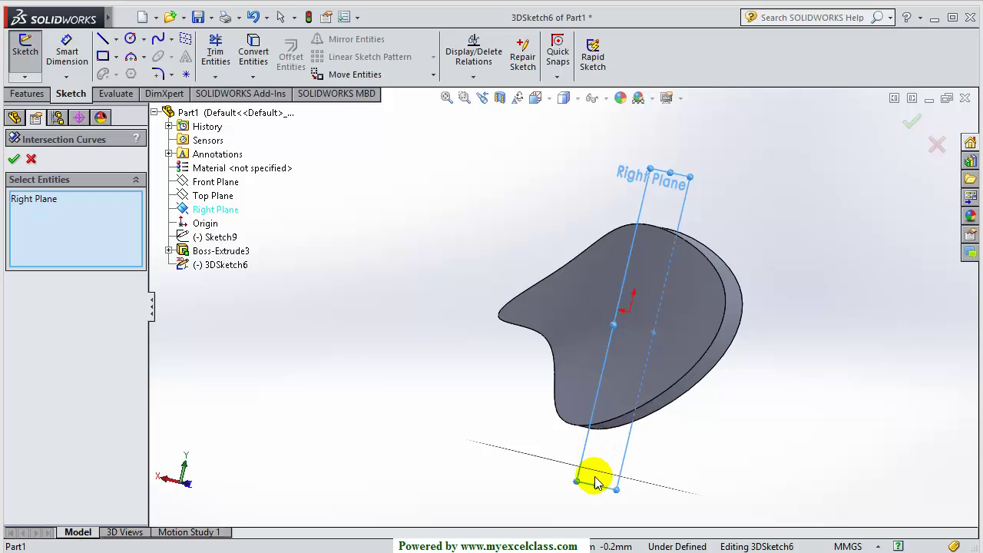
pyautogui.scroll(-3, 668, 419)
pyautogui.moveTo(702, 438); pyautogui.dragTo(564, 399, button='middle')
pyautogui.scroll(5, 542, 366)
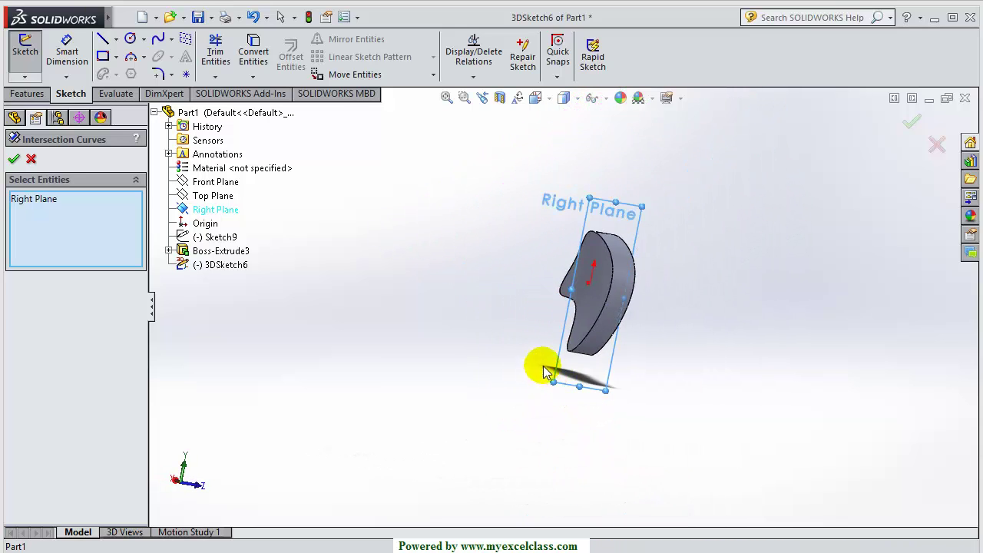
pyautogui.moveTo(561, 245); pyautogui.dragTo(537, 265, button='middle')
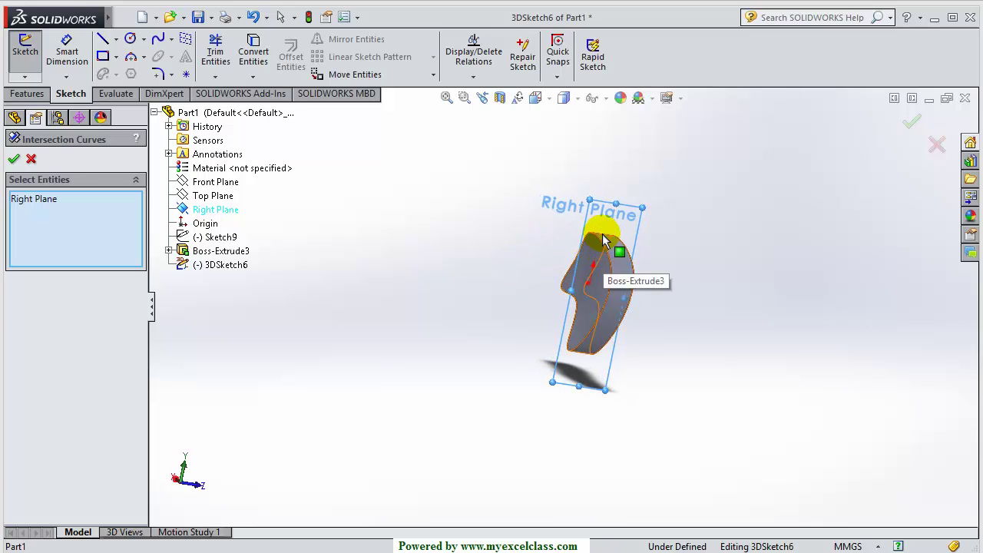
pyautogui.click(622, 288)
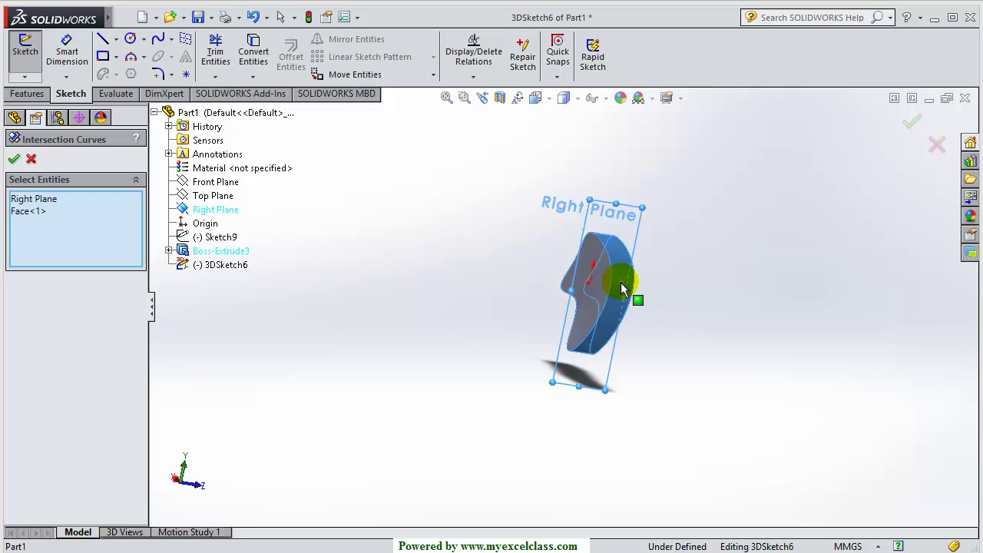
pyautogui.moveTo(652, 334); pyautogui.dragTo(672, 260, button='middle')
pyautogui.click(578, 311)
pyautogui.click(617, 317)
pyautogui.click(918, 119)
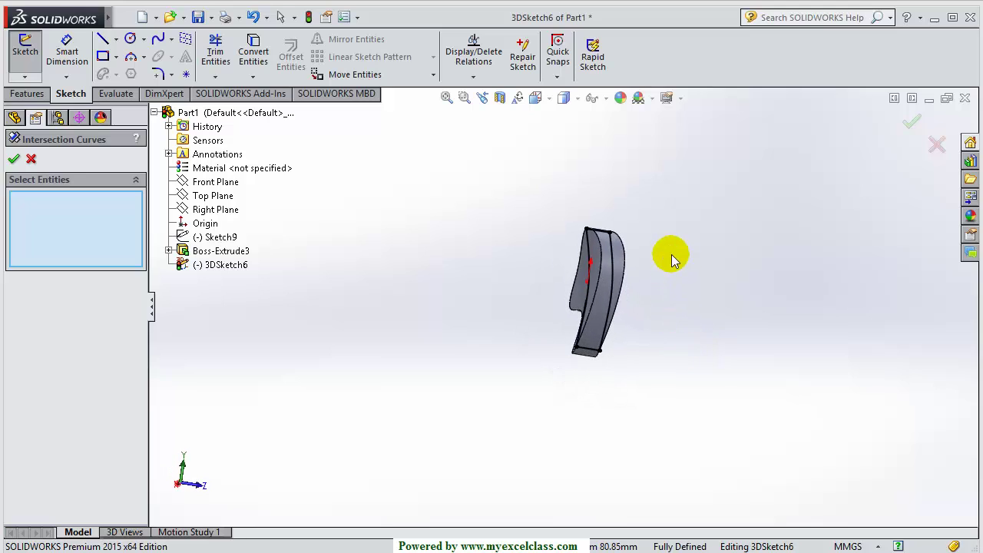
pyautogui.click(31, 160)
# Examine from several angles and distances how the intersection curves run across the solid's faces and rim
pyautogui.scroll(-4, 581, 230)
pyautogui.scroll(2, 583, 281)
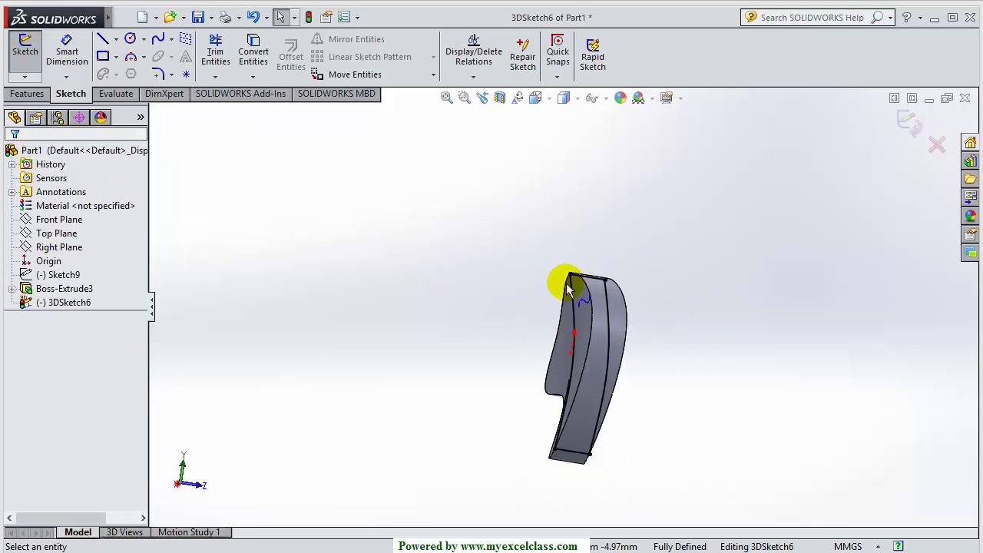
pyautogui.moveTo(568, 288); pyautogui.dragTo(593, 345, button='middle')
pyautogui.scroll(-5, 585, 293)
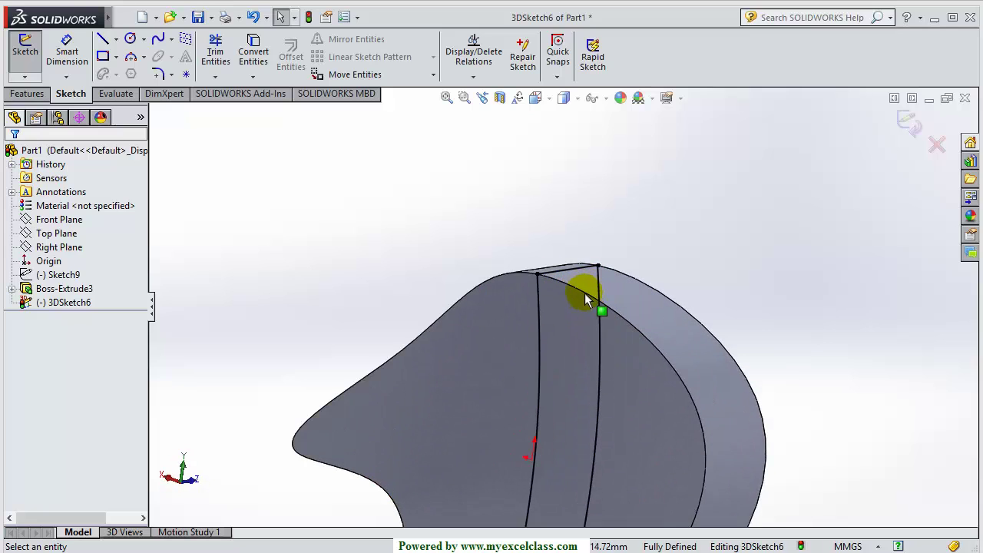
pyautogui.scroll(-4, 584, 293)
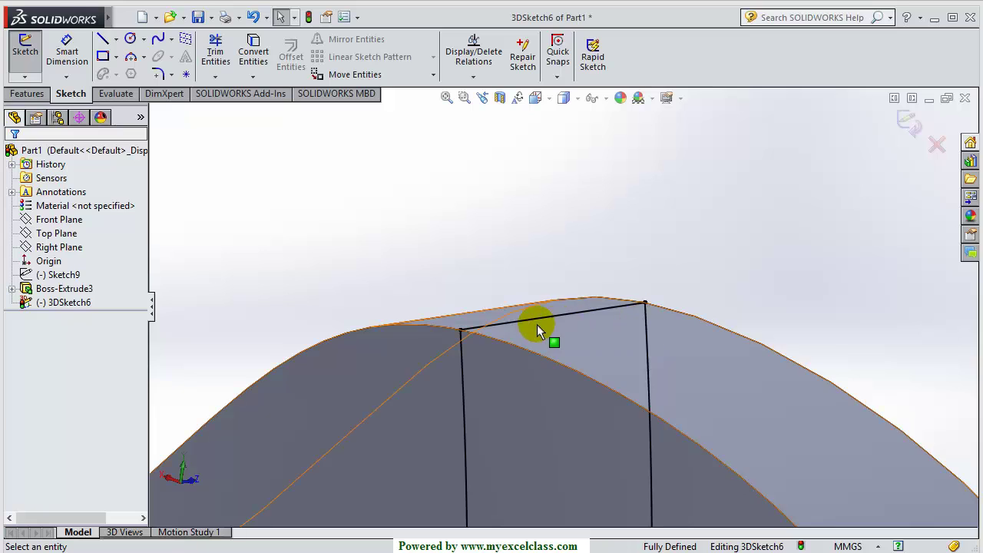
pyautogui.scroll(6, 542, 387)
pyautogui.moveTo(542, 387); pyautogui.dragTo(504, 384, button='middle')
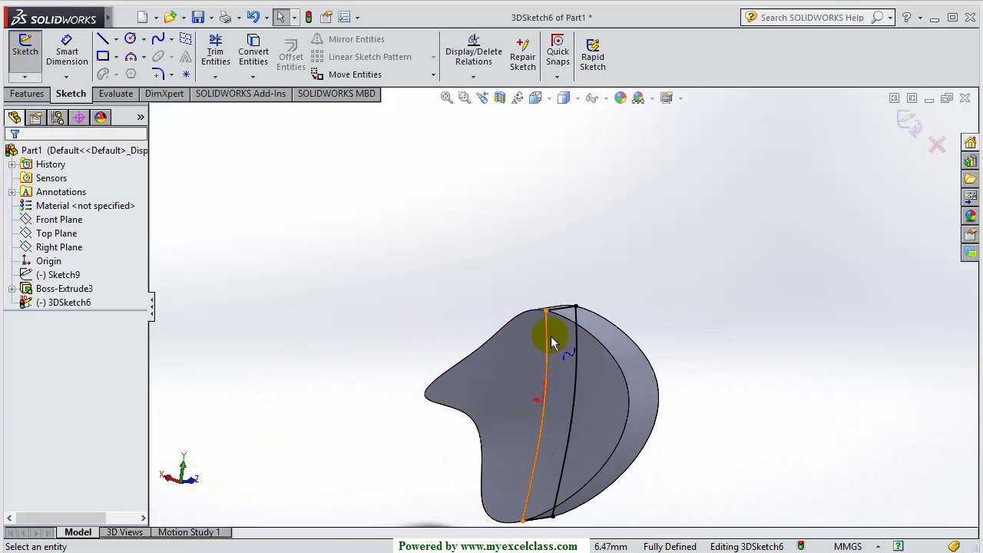
pyautogui.scroll(-2, 551, 334)
pyautogui.moveTo(550, 336); pyautogui.dragTo(557, 365, button='middle')
pyautogui.moveTo(603, 260); pyautogui.dragTo(626, 191, button='middle')
pyautogui.scroll(-3, 626, 193)
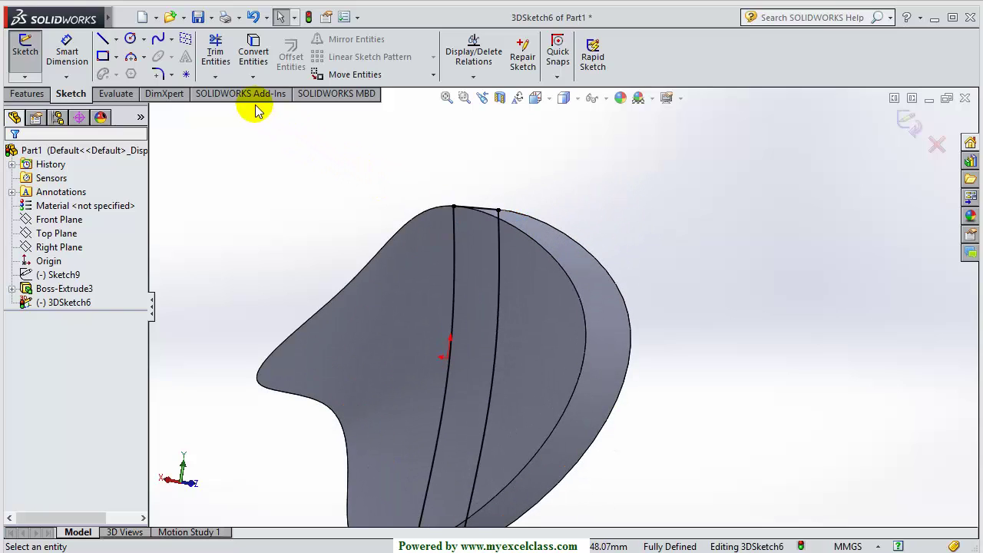
pyautogui.click(252, 77)
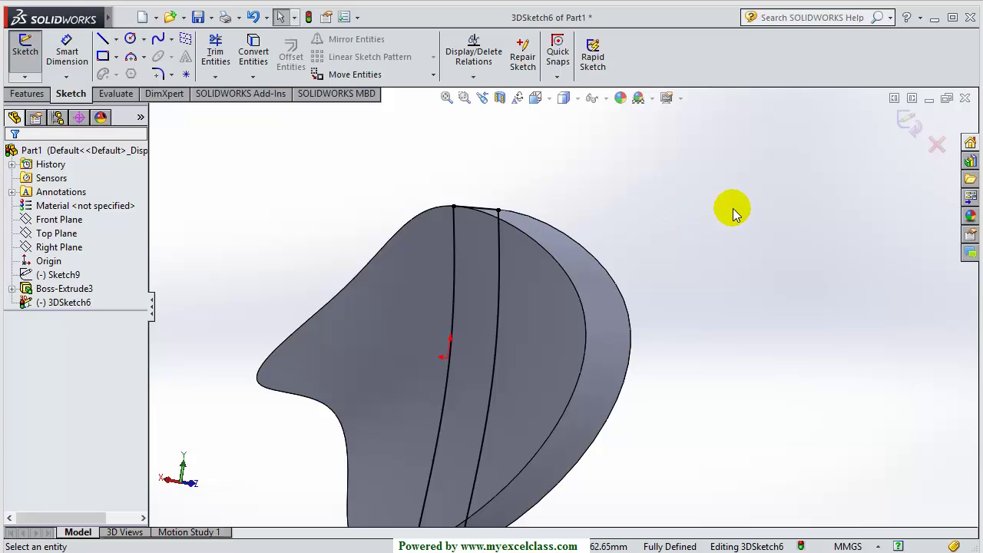
pyautogui.scroll(3, 703, 265)
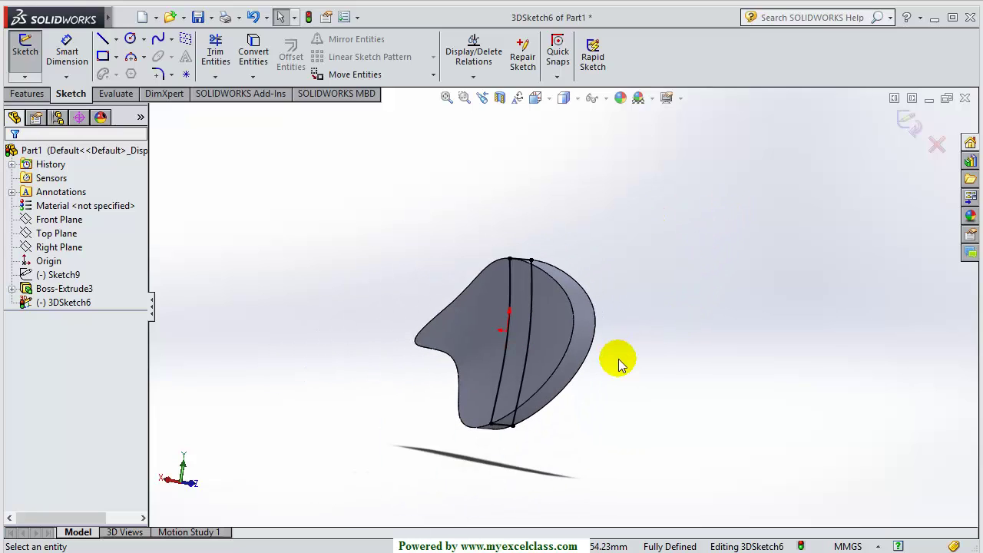